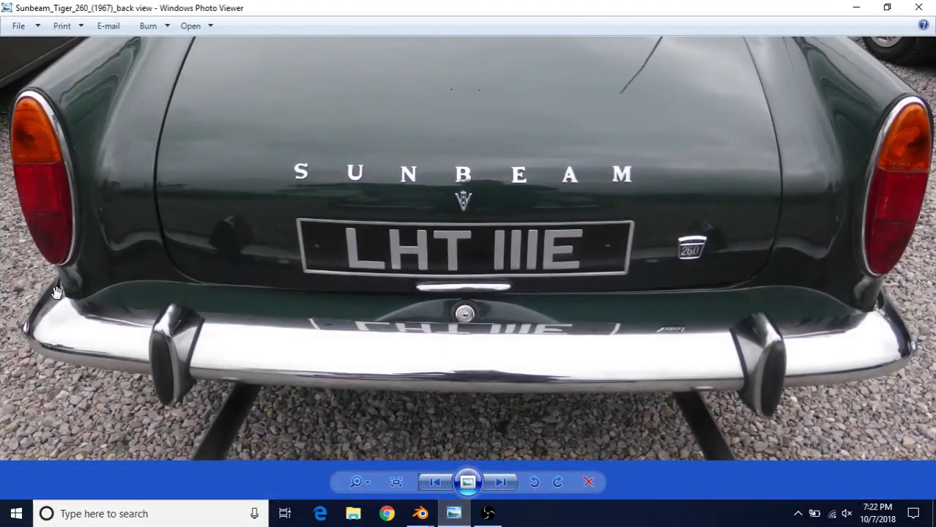
# Switch to Blender's Sunbeam Tiger low poly file and enter Edit Mode on the car mesh at the rear bumper's end.
pyautogui.moveTo(421, 514)
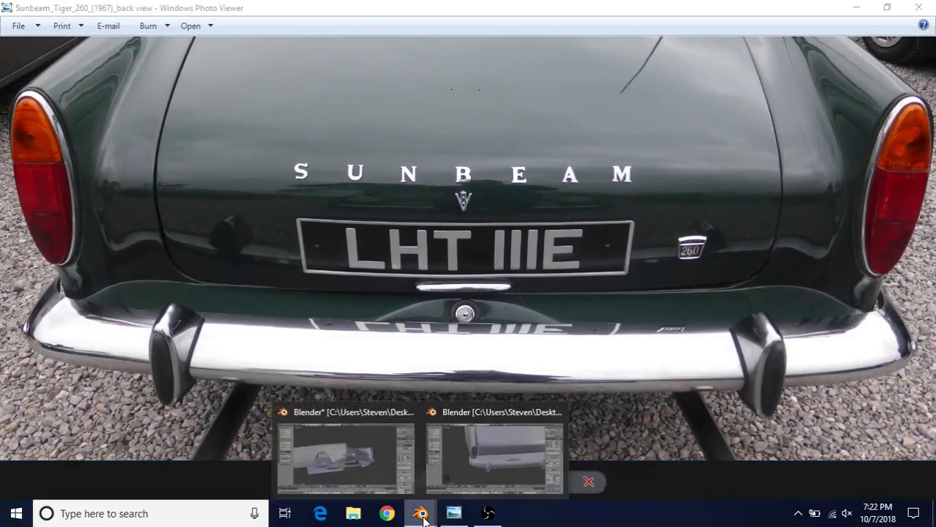
pyautogui.click(463, 457)
pyautogui.moveTo(408, 343); pyautogui.dragTo(317, 280, button='middle')
pyautogui.press('Tab')
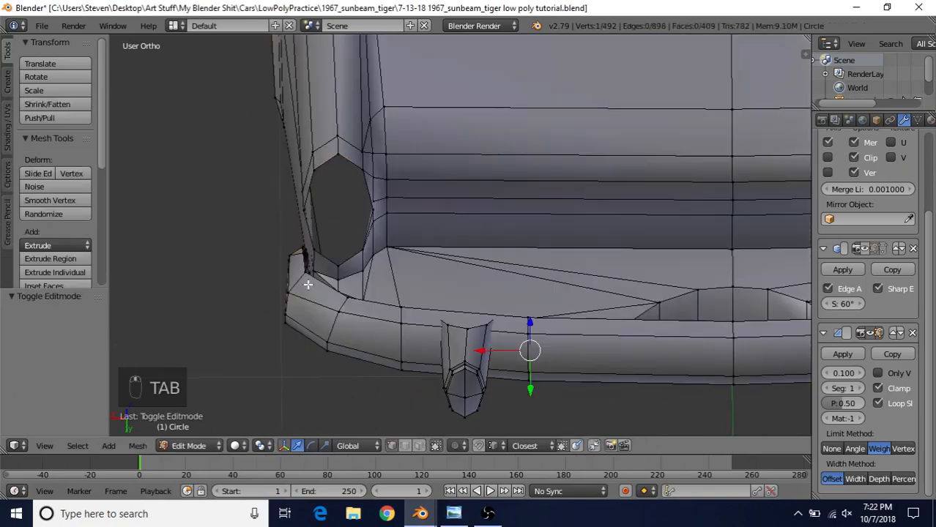
pyautogui.moveTo(359, 331); pyautogui.dragTo(432, 207, button='middle')
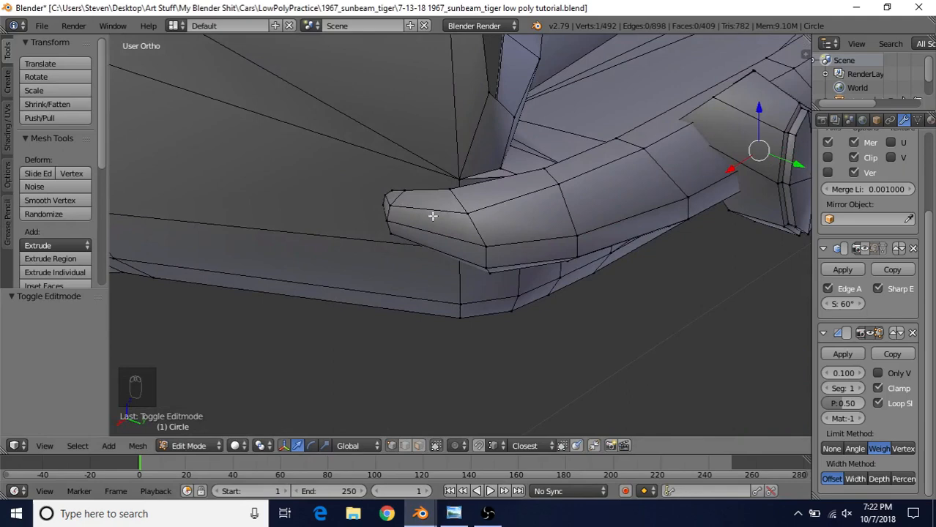
# Select the four outer vertices of the edge loop at the bumper's tip and move them slightly along X.
pyautogui.rightClick(393, 217)
pyautogui.moveTo(394, 208); pyautogui.dragTo(460, 155, button='middle')
pyautogui.keyDown('ctrl'); pyautogui.rightClick(443, 145); pyautogui.keyUp('ctrl')
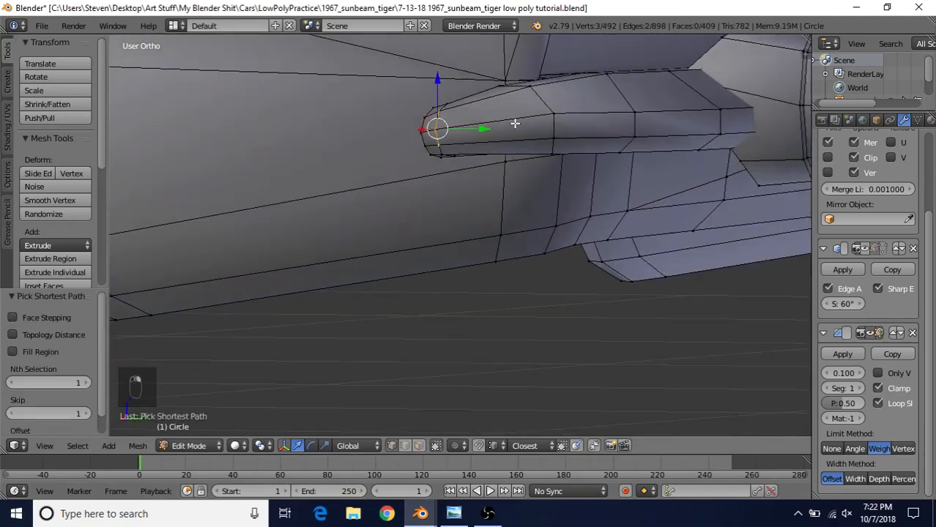
pyautogui.keyDown('ctrl'); pyautogui.rightClick(445, 153); pyautogui.keyUp('ctrl')
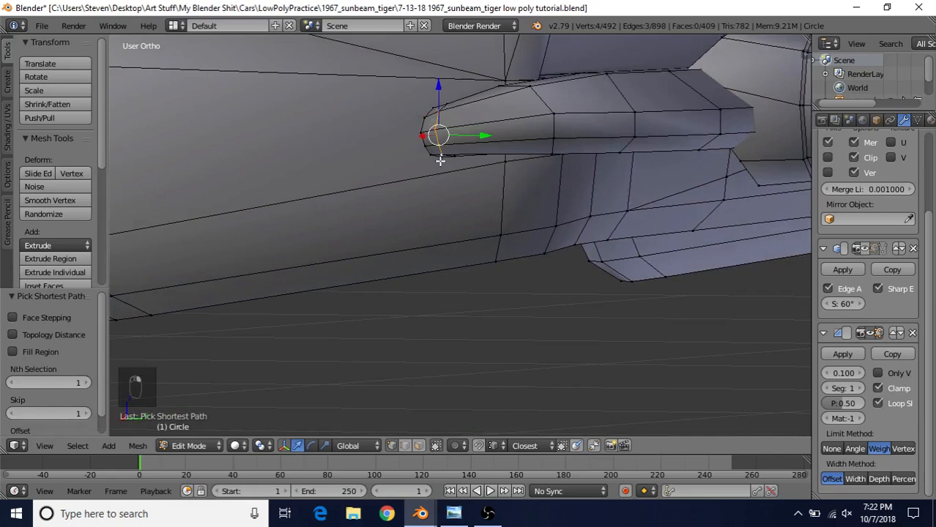
pyautogui.moveTo(443, 152); pyautogui.dragTo(400, 253, button='middle')
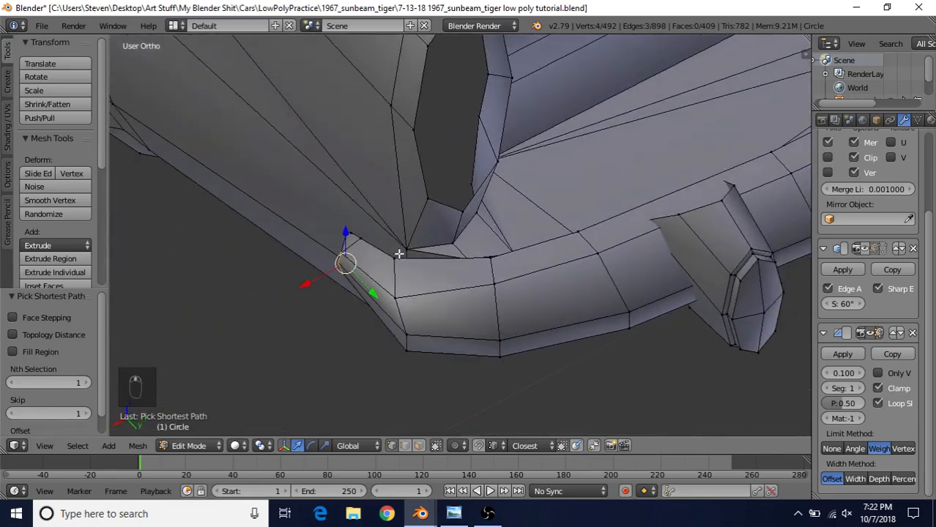
pyautogui.moveTo(302, 286); pyautogui.dragTo(301, 286)
# Rotate the outer vertices of the edge loop at the bumper's corner about global Z and shift them along X.
pyautogui.moveTo(451, 294); pyautogui.dragTo(484, 210, button='middle')
pyautogui.rightClick(425, 227)
pyautogui.keyDown('ctrl'); pyautogui.rightClick(463, 199); pyautogui.keyUp('ctrl')
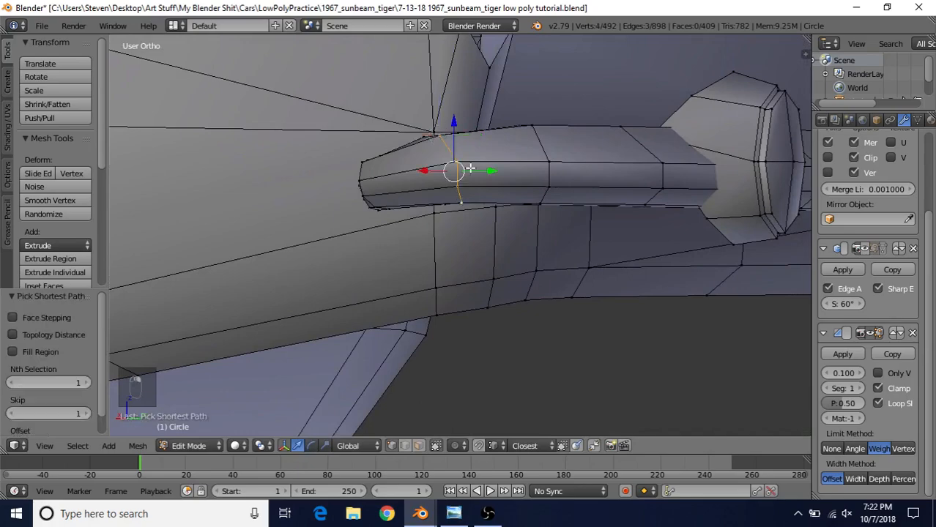
pyautogui.moveTo(457, 197); pyautogui.dragTo(477, 252, button='middle')
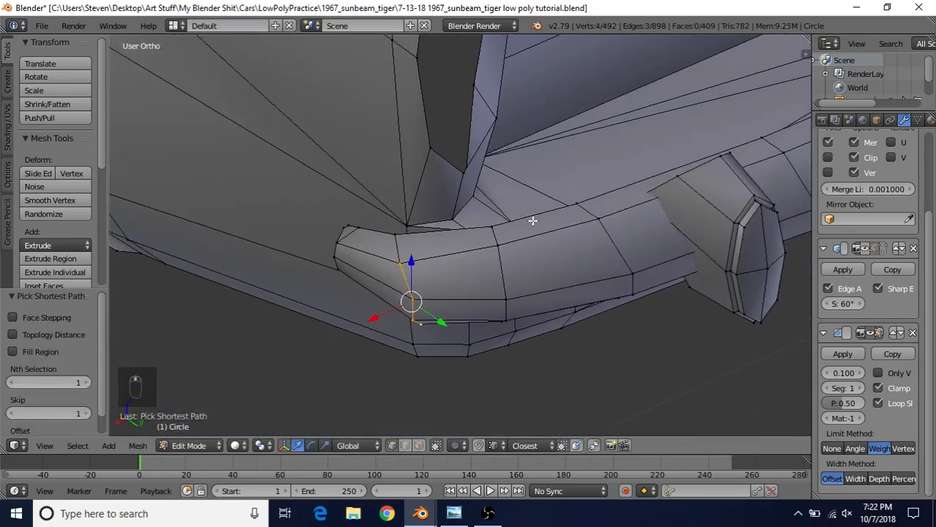
pyautogui.press('r')
pyautogui.press('z')
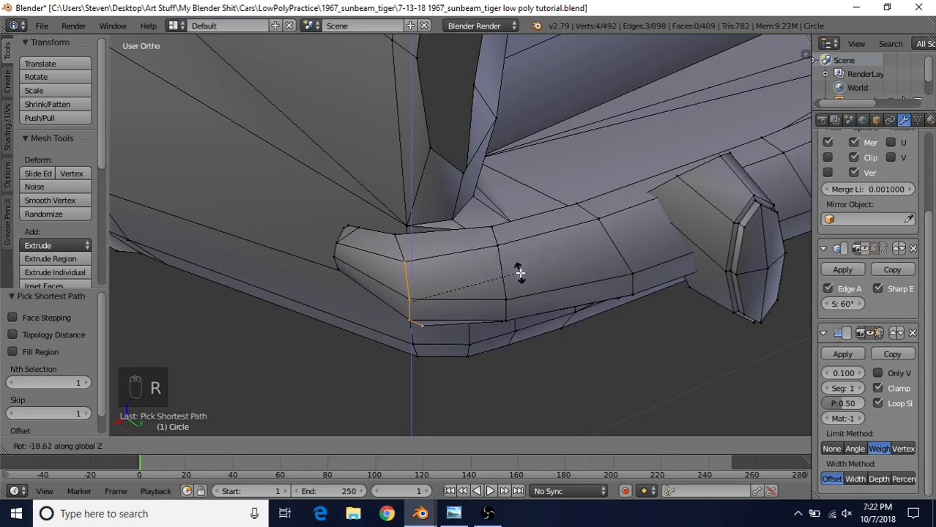
pyautogui.click(504, 289)
pyautogui.moveTo(435, 320); pyautogui.dragTo(377, 313)
pyautogui.click(370, 319)
pyautogui.moveTo(370, 319); pyautogui.dragTo(430, 280, button='middle')
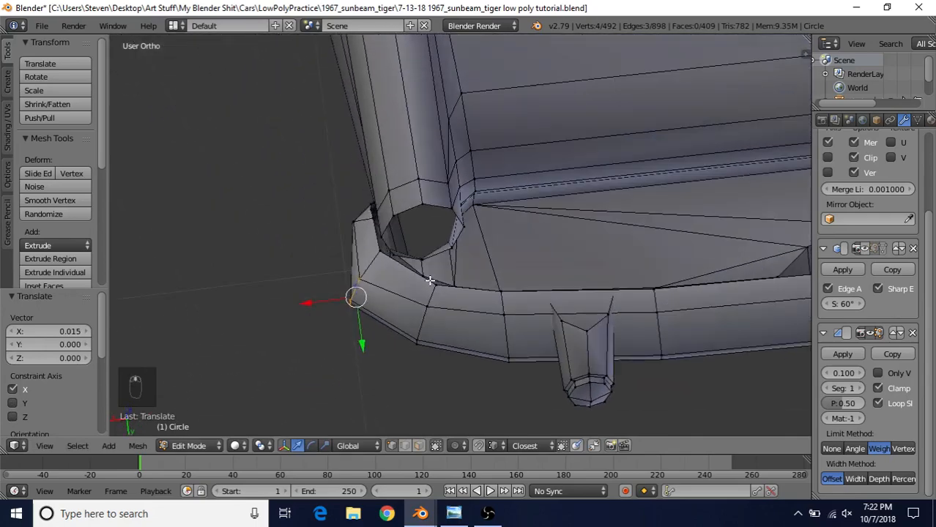
# Move the bumper end's upper inner edge toward the body along X, by about -0.012 and a further -0.002.
pyautogui.rightClick(386, 241)
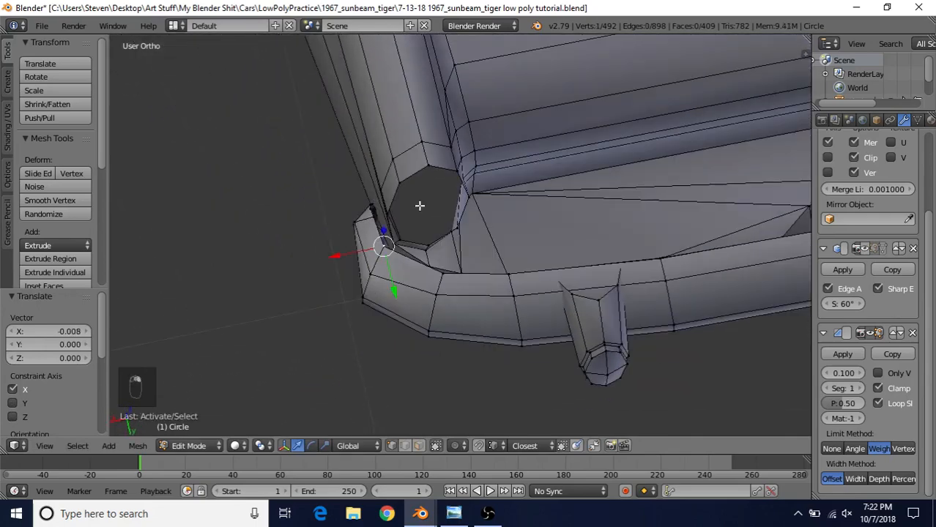
pyautogui.moveTo(419, 205); pyautogui.dragTo(517, 279, button='middle')
pyautogui.moveTo(481, 254); pyautogui.dragTo(367, 186, button='middle')
pyautogui.keyDown('ctrl'); pyautogui.rightClick(519, 242); pyautogui.keyUp('ctrl')
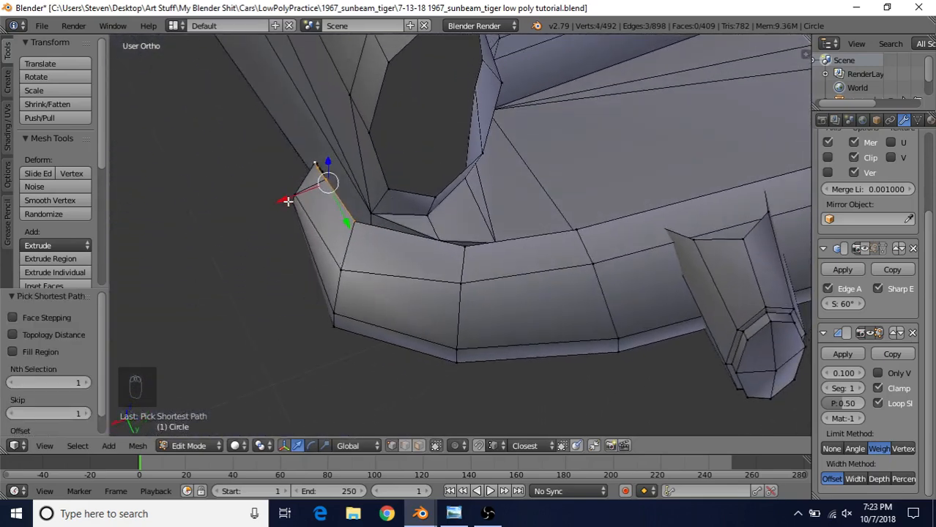
pyautogui.press('g')
pyautogui.press('x')
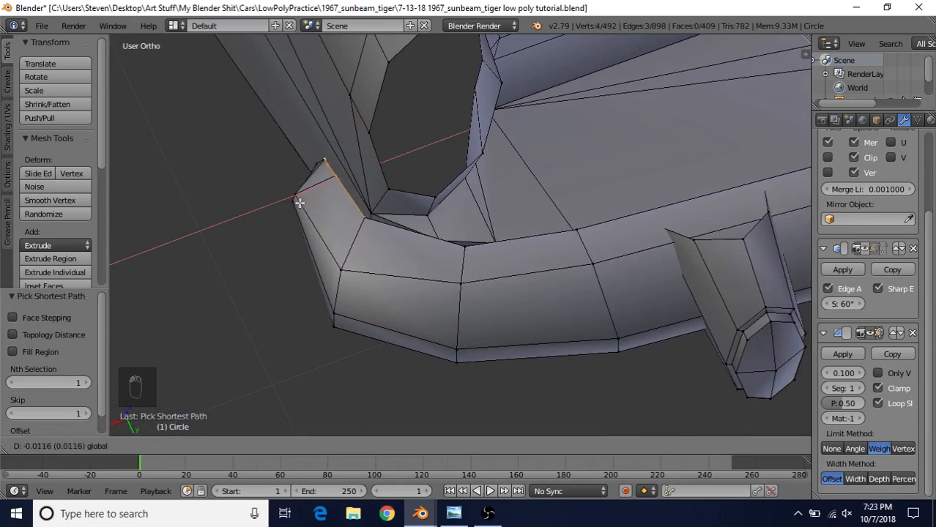
pyautogui.click(299, 202)
pyautogui.moveTo(299, 202); pyautogui.dragTo(314, 171, button='middle')
pyautogui.press('g')
pyautogui.press('x')
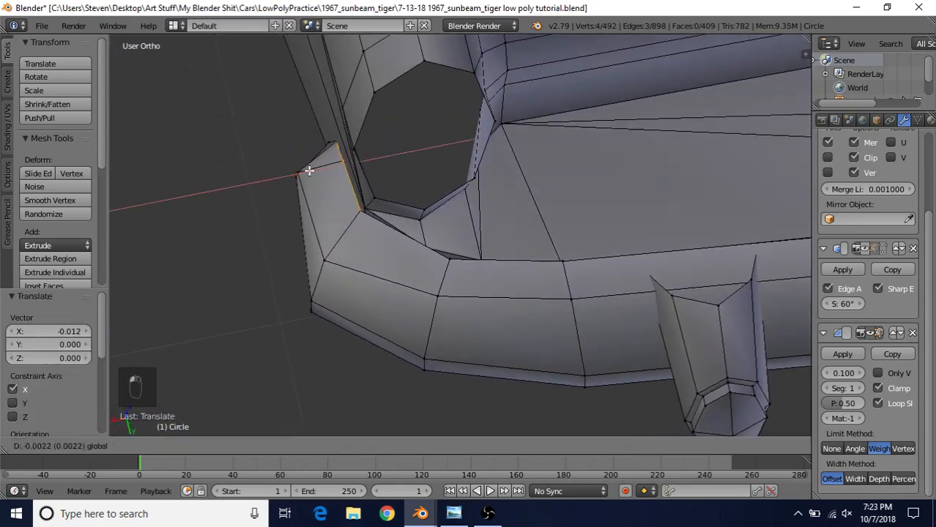
pyautogui.moveTo(309, 171); pyautogui.dragTo(309, 171)
# Move the rear upper vertex of the bumper's tip about 0.009 along X and its neighbouring vertices about 0.005 along X.
pyautogui.moveTo(308, 217); pyautogui.dragTo(483, 260, button='middle')
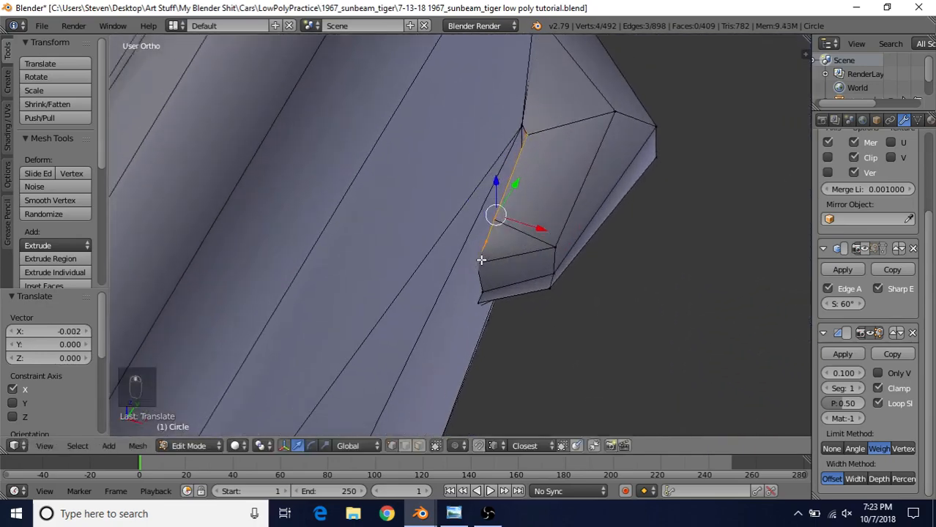
pyautogui.press('z')
pyautogui.rightClick(474, 264)
pyautogui.press('z')
pyautogui.press('g')
pyautogui.press('x')
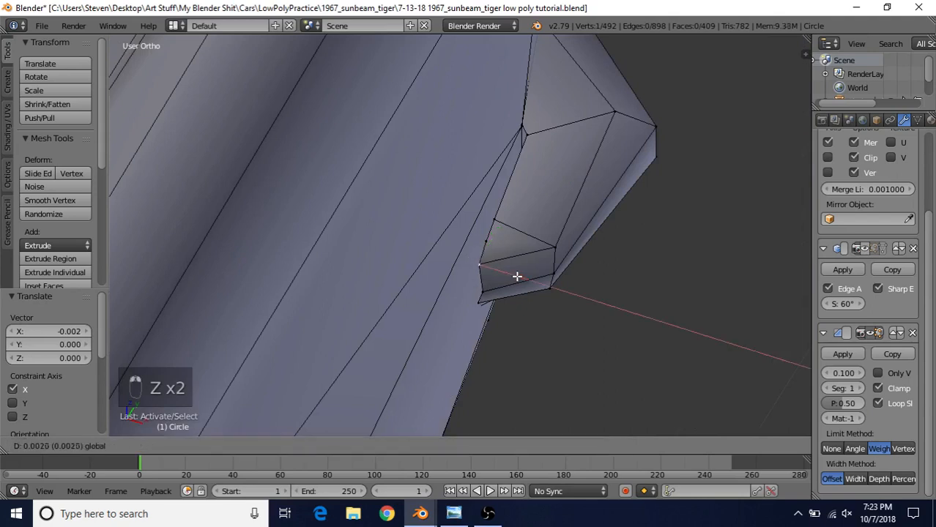
pyautogui.moveTo(524, 283); pyautogui.dragTo(524, 283)
pyautogui.rightClick(492, 243)
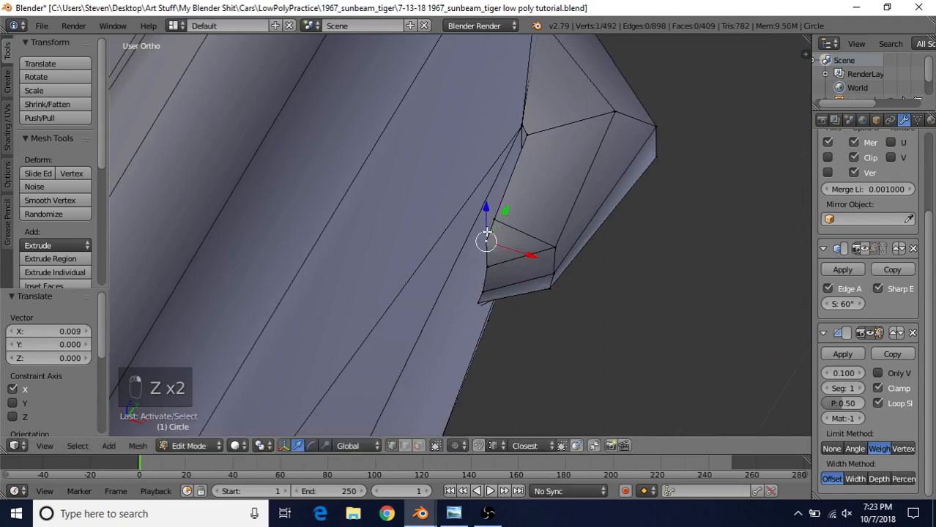
pyautogui.keyDown('shift'); pyautogui.rightClick(496, 218); pyautogui.keyUp('shift')
pyautogui.moveTo(524, 243); pyautogui.dragTo(531, 232)
# Shift the bumper's inner corner vertex beside the body outward along X and about 0.004 along Y.
pyautogui.moveTo(530, 232); pyautogui.dragTo(446, 230, button='middle')
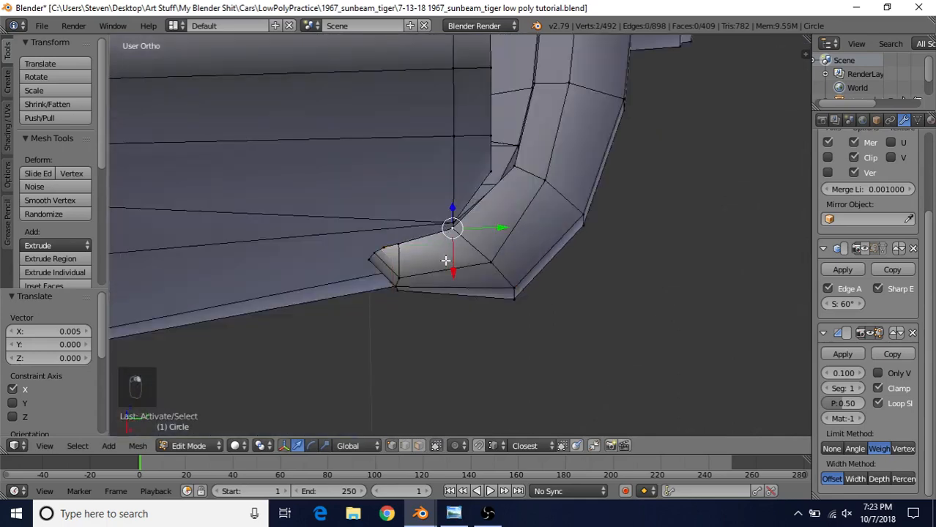
pyautogui.moveTo(453, 269); pyautogui.dragTo(455, 275)
pyautogui.moveTo(495, 229); pyautogui.dragTo(498, 229)
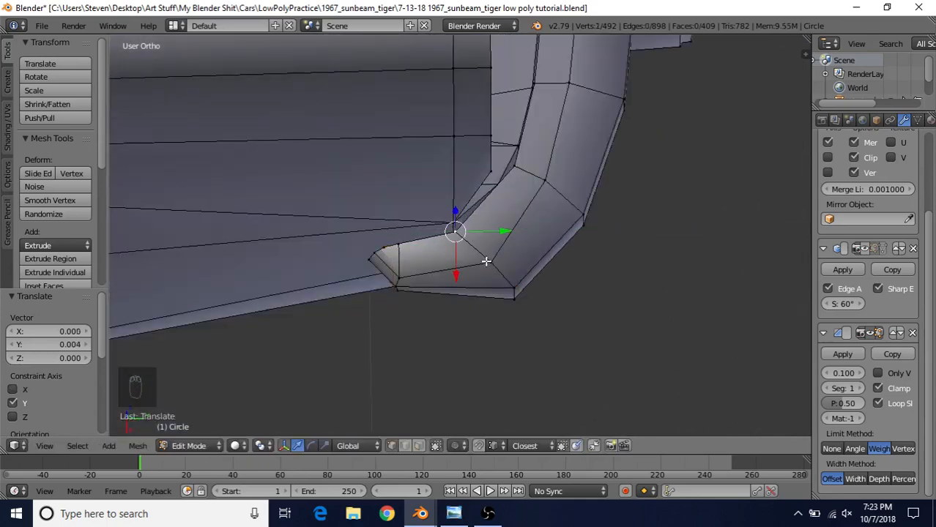
# Select the four hidden inner vertices of the bumper's next bend in wireframe and move them freely behind the bumper.
pyautogui.moveTo(486, 261); pyautogui.dragTo(435, 185, button='middle')
pyautogui.press('z')
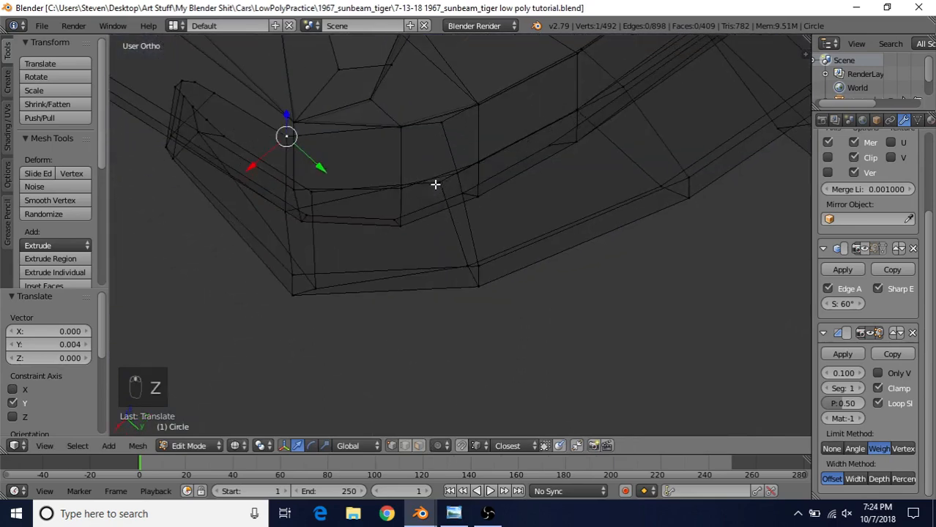
pyautogui.rightClick(401, 131)
pyautogui.moveTo(401, 247); pyautogui.dragTo(489, 238, button='middle')
pyautogui.keyDown('ctrl'); pyautogui.rightClick(386, 249); pyautogui.keyUp('ctrl')
pyautogui.press('z')
pyautogui.press('z')
pyautogui.moveTo(490, 238); pyautogui.dragTo(463, 231)
pyautogui.click(462, 231)
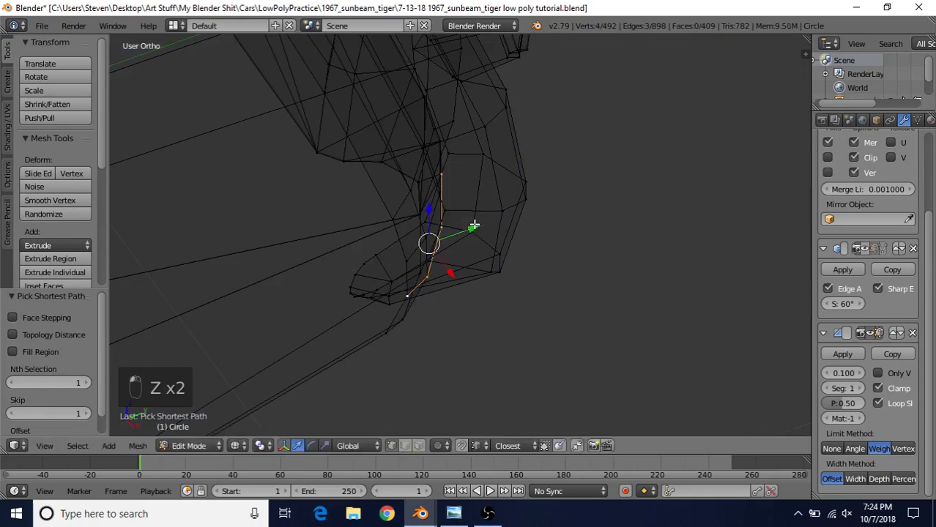
pyautogui.press('z')
pyautogui.moveTo(462, 232); pyautogui.dragTo(463, 272, button='middle')
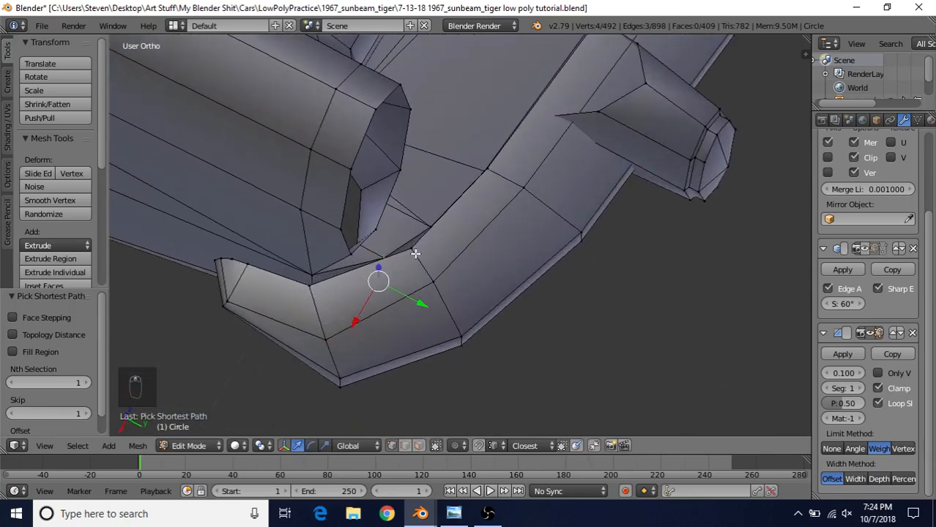
pyautogui.moveTo(417, 272); pyautogui.dragTo(494, 184, button='middle')
pyautogui.press('g')
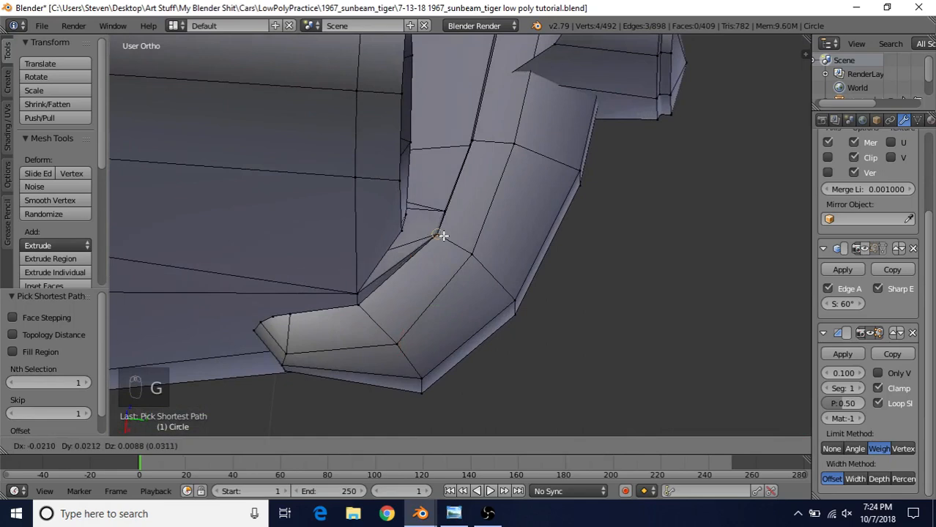
pyautogui.click(443, 236)
# Lower the selected inner bend vertices about 0.009 along Z and move them about -0.004 along Y.
pyautogui.moveTo(481, 237); pyautogui.dragTo(468, 218, button='middle')
pyautogui.moveTo(376, 298); pyautogui.dragTo(387, 229)
pyautogui.moveTo(389, 234); pyautogui.dragTo(355, 222, button='middle')
pyautogui.scroll(2, 331, 249)
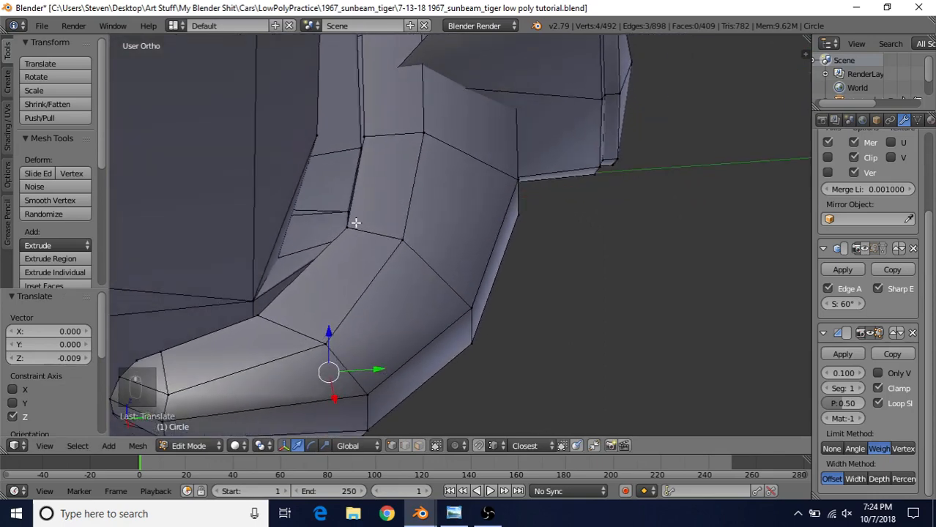
pyautogui.moveTo(400, 259); pyautogui.dragTo(424, 289, button='middle')
pyautogui.moveTo(377, 391); pyautogui.dragTo(371, 392)
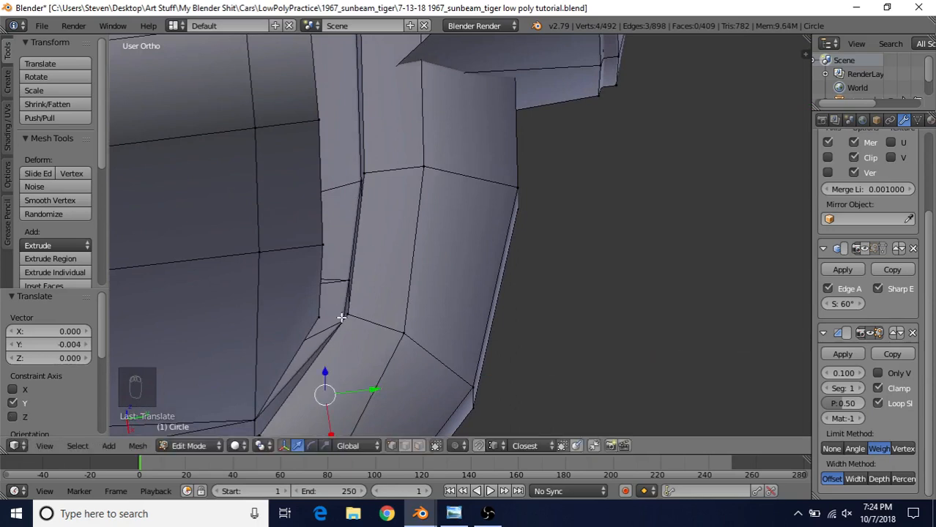
# Check the bumper bend in Object Mode and nudge its selected inner vertices about 0.0002 along Y.
pyautogui.scroll(-3, 342, 333)
pyautogui.press('Tab')
pyautogui.scroll(3, 389, 289)
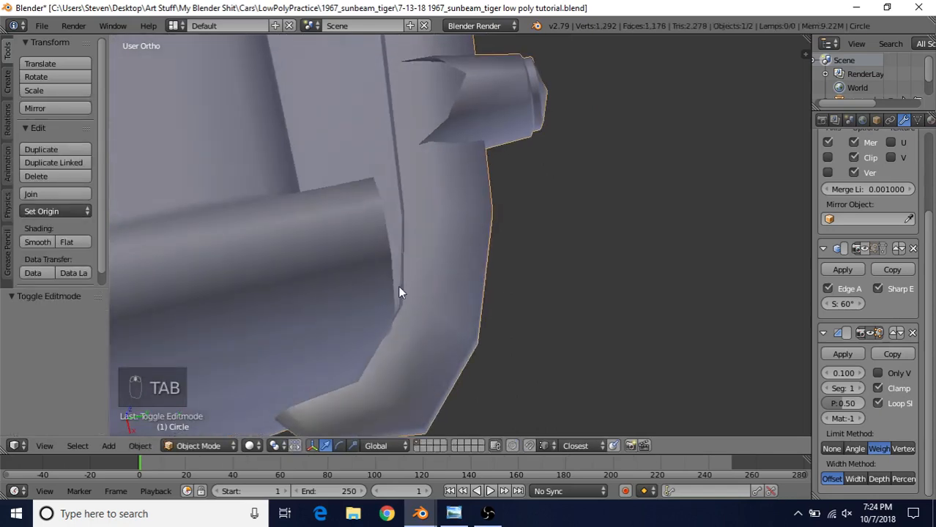
pyautogui.scroll(3, 408, 304)
pyautogui.press('Tab')
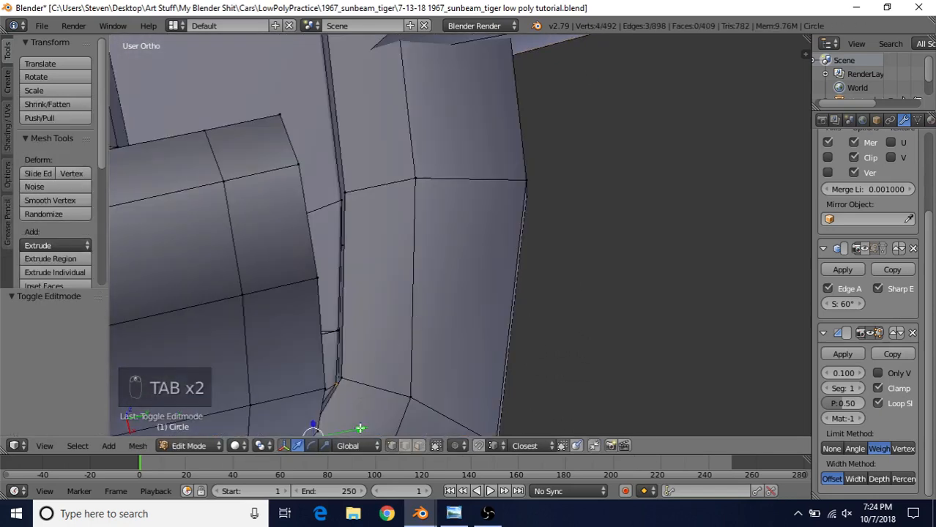
pyautogui.moveTo(360, 428); pyautogui.dragTo(359, 430)
pyautogui.click(360, 430)
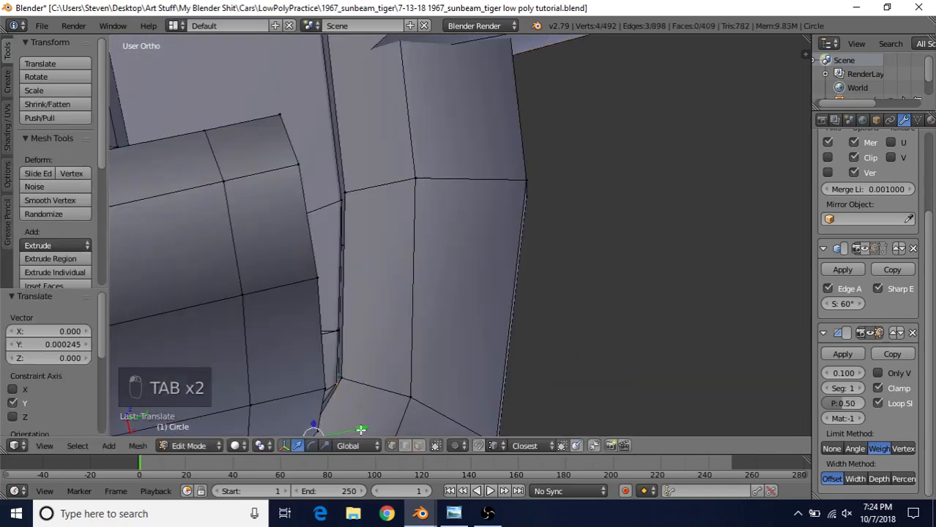
pyautogui.press('Tab')
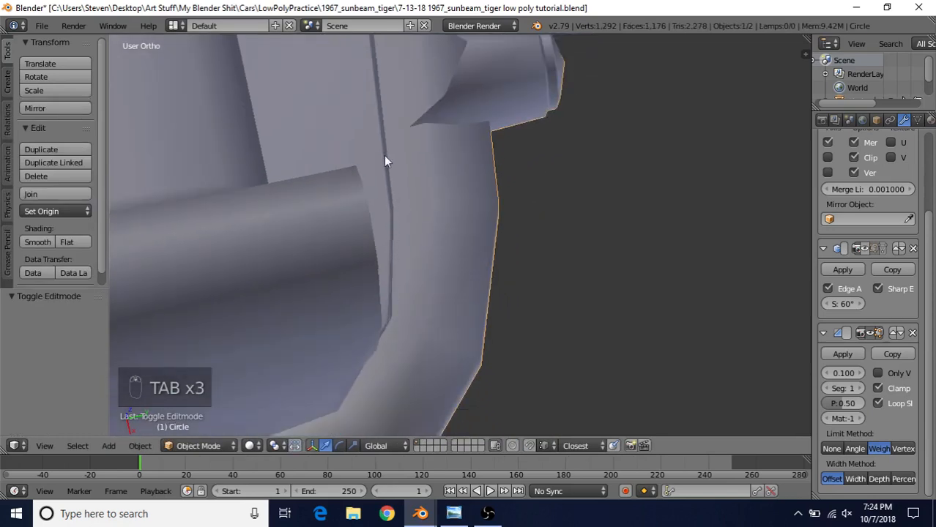
# Move the bumper's inner corner vertex beside the body about -0.006 along X and inspect the shape in Object Mode.
pyautogui.moveTo(386, 161); pyautogui.dragTo(342, 218, button='middle')
pyautogui.press('Tab')
pyautogui.rightClick(284, 202)
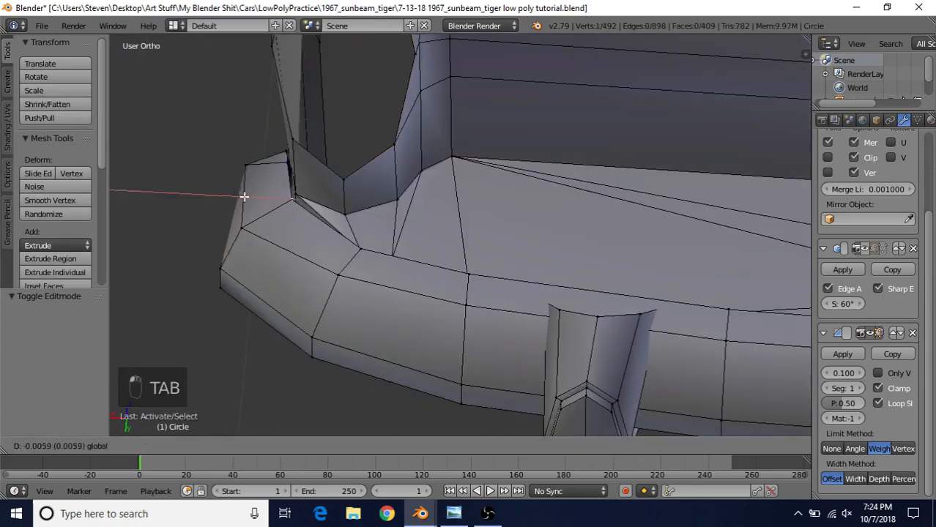
pyautogui.press('Tab')
pyautogui.moveTo(240, 194); pyautogui.dragTo(571, 203, button='middle')
# Select the two upper vertices at the bumper's corner in Edit Mode and raise them about 0.007 along Z.
pyautogui.press('Tab')
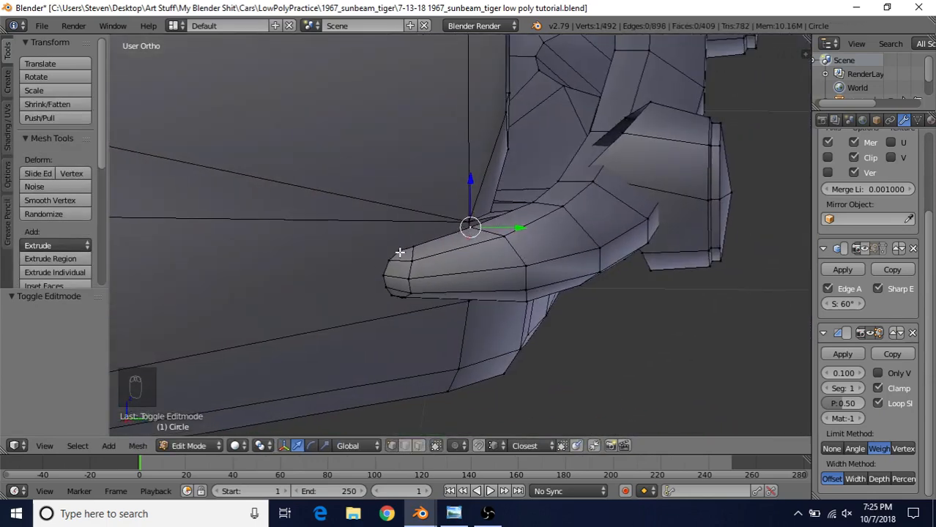
pyautogui.moveTo(507, 226); pyautogui.dragTo(524, 211, button='middle')
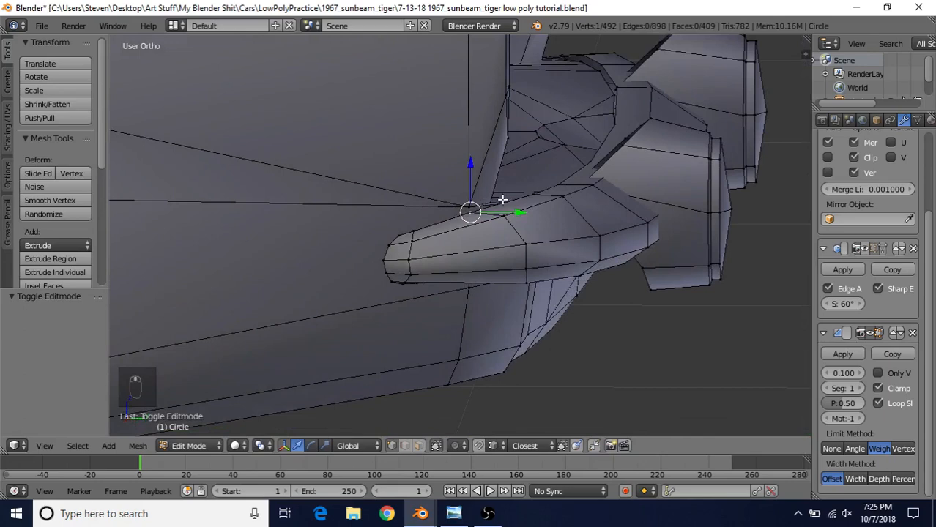
pyautogui.moveTo(469, 250)
pyautogui.mouseDown(button='middle')
pyautogui.moveTo(456, 242)
pyautogui.moveTo(468, 247)
pyautogui.mouseUp(button='middle')
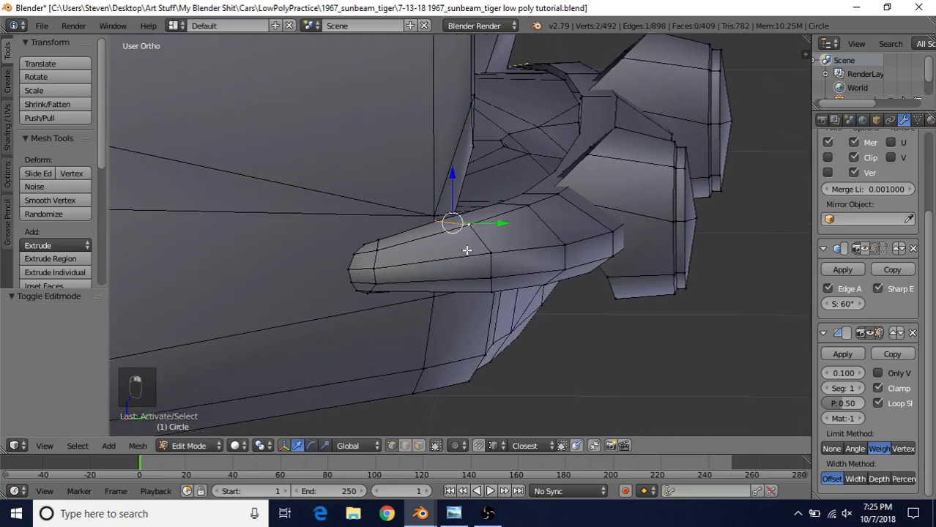
pyautogui.keyDown('shift'); pyautogui.rightClick(471, 223); pyautogui.keyUp('shift')
pyautogui.moveTo(454, 174); pyautogui.dragTo(451, 168)
pyautogui.moveTo(452, 168); pyautogui.dragTo(421, 254, button='middle')
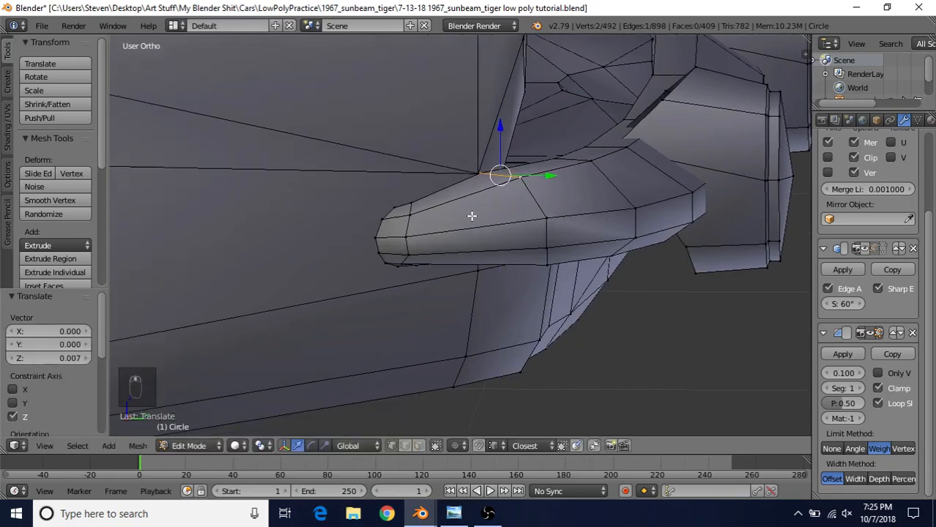
# Select all vertices at the tip of the bumper's wrapped-around end and raise them about 0.012 along Z.
pyautogui.press('z')
pyautogui.moveTo(375, 304); pyautogui.dragTo(421, 233, button='middle')
pyautogui.press('b')
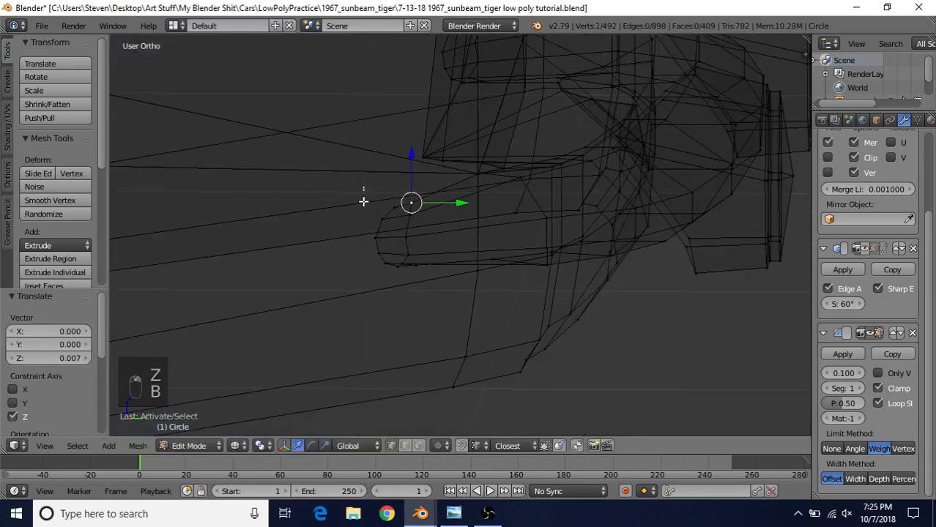
pyautogui.moveTo(363, 186); pyautogui.dragTo(423, 286)
pyautogui.press('z')
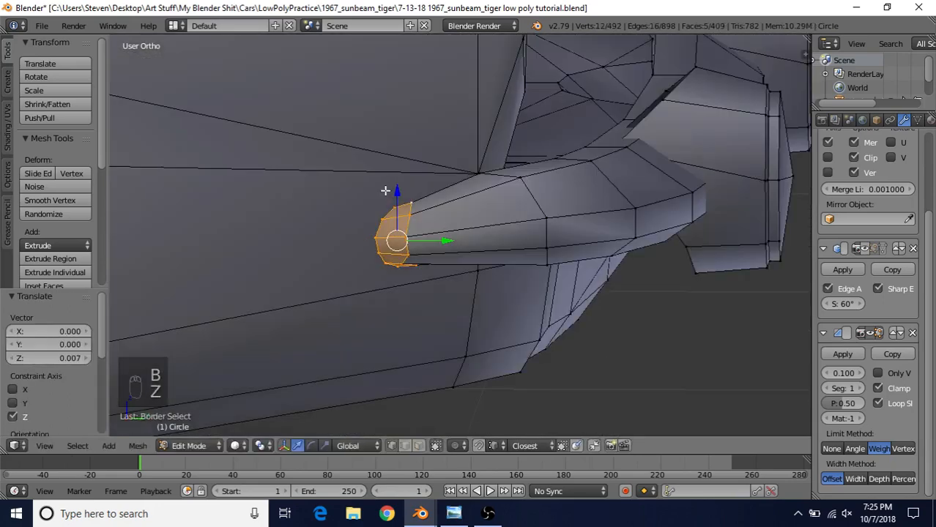
pyautogui.moveTo(398, 193); pyautogui.dragTo(396, 182)
# Select the four lowest vertices of the bumper tip, lower them about 0.009 along Z and move them about 0.001 along Y.
pyautogui.press('z')
pyautogui.rightClick(405, 239)
pyautogui.press('b')
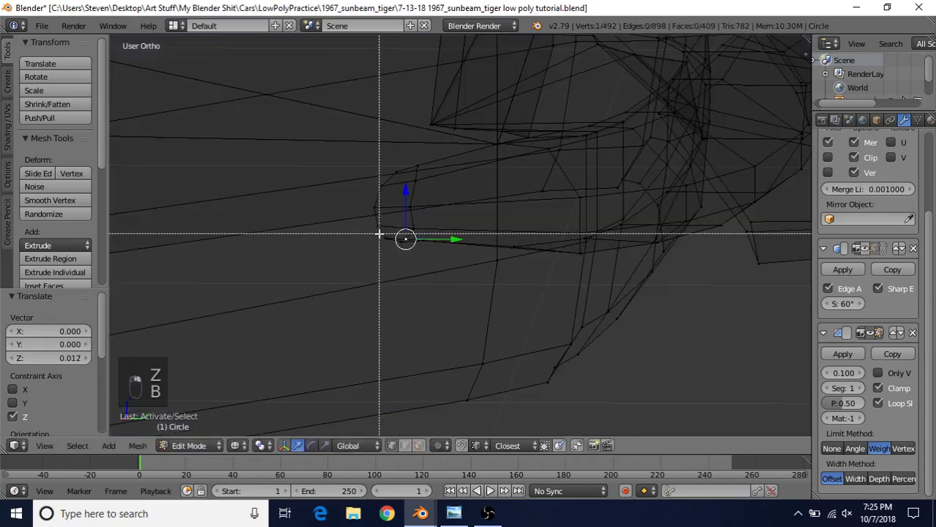
pyautogui.moveTo(378, 234); pyautogui.dragTo(439, 258)
pyautogui.press('z')
pyautogui.press('z')
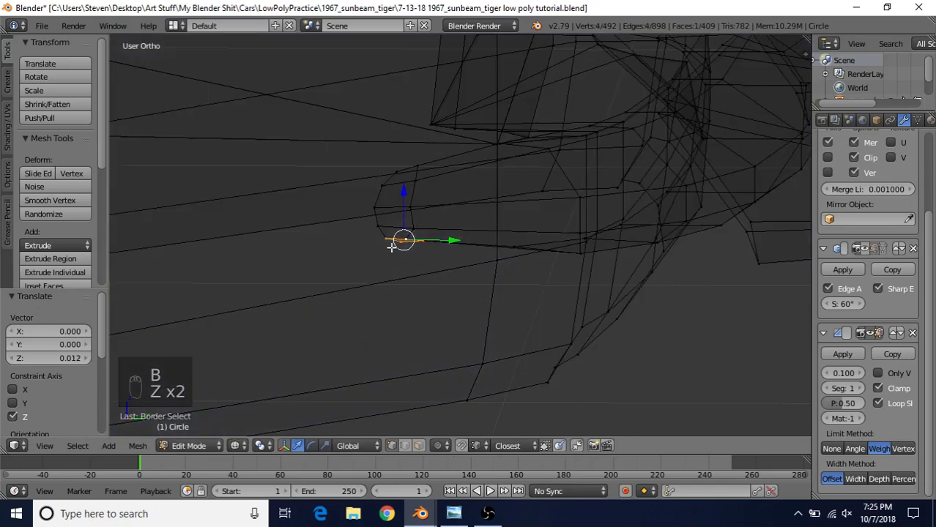
pyautogui.press('b')
pyautogui.moveTo(370, 227); pyautogui.dragTo(468, 252)
pyautogui.press('z')
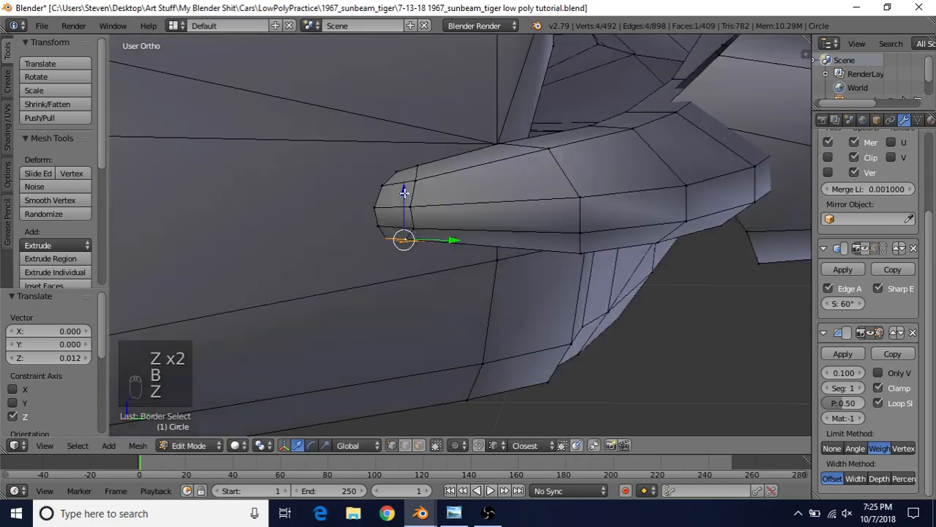
pyautogui.moveTo(404, 192); pyautogui.dragTo(407, 203)
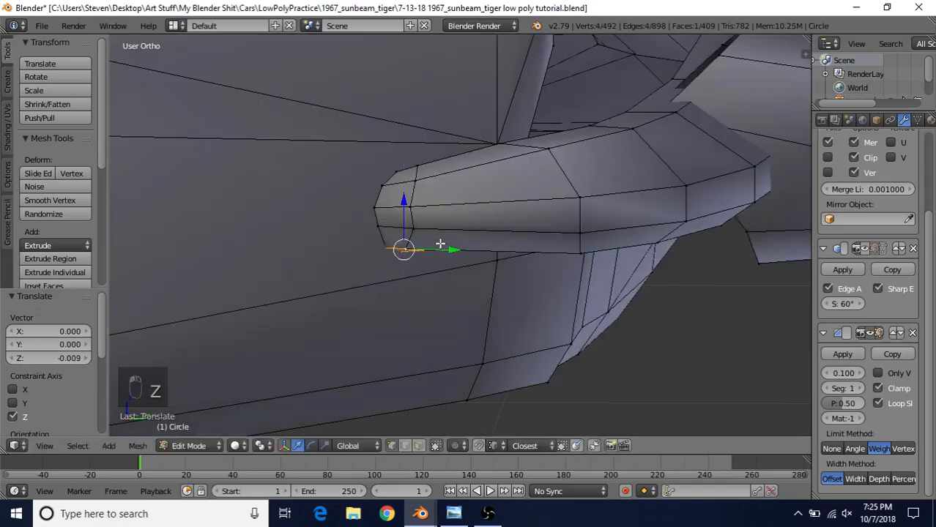
pyautogui.moveTo(450, 249); pyautogui.dragTo(453, 250)
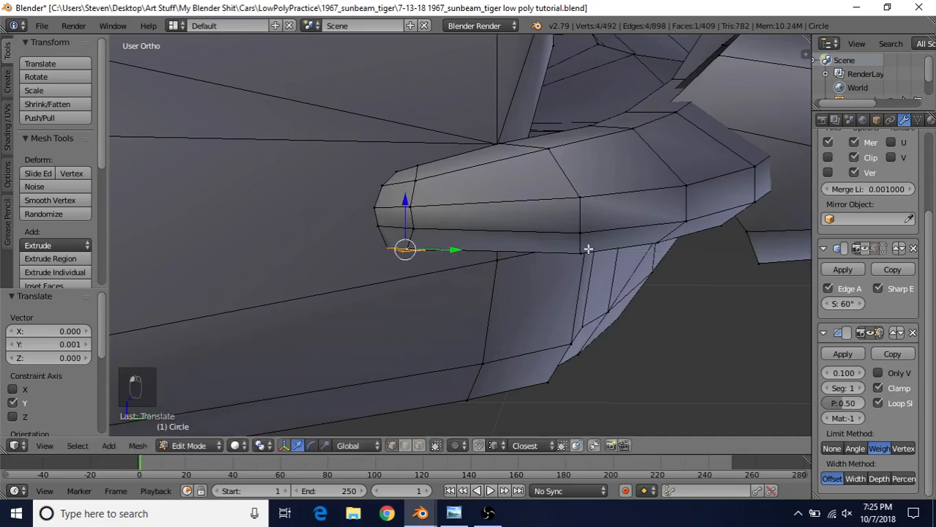
# Finish adjusting the bumper tip's vertices, clear the selection and inspect the car body's rear in Object Mode.
pyautogui.moveTo(405, 203); pyautogui.dragTo(397, 179)
pyautogui.rightClick(380, 226)
pyautogui.keyDown('shift'); pyautogui.rightClick(422, 222); pyautogui.keyUp('shift')
pyautogui.press('z')
pyautogui.press('z')
pyautogui.press('a')
pyautogui.scroll(-4, 455, 221)
pyautogui.press('Tab')
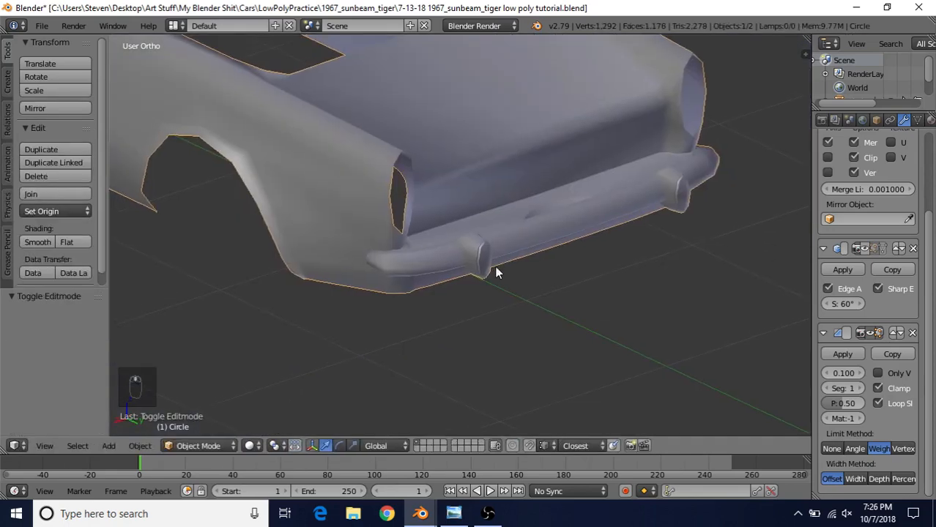
pyautogui.moveTo(356, 315); pyautogui.dragTo(328, 225, button='middle')
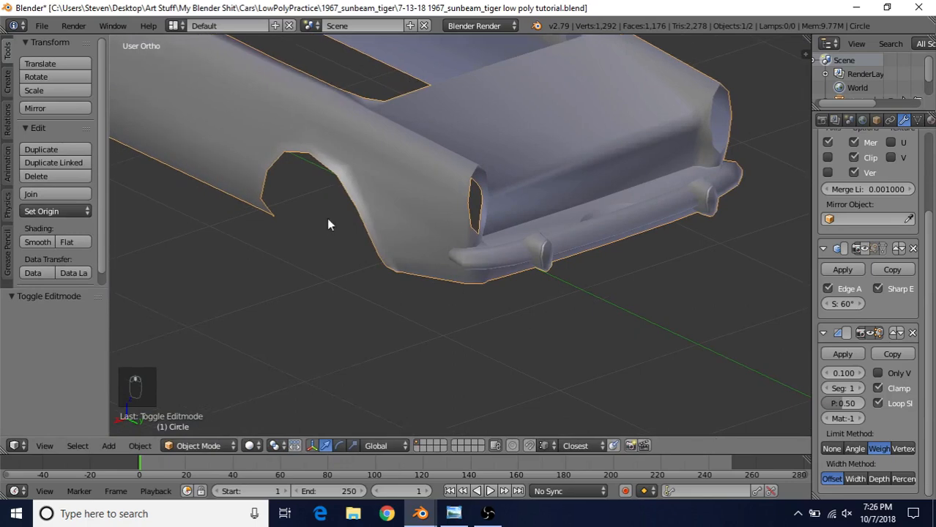
pyautogui.scroll(-3, 340, 291)
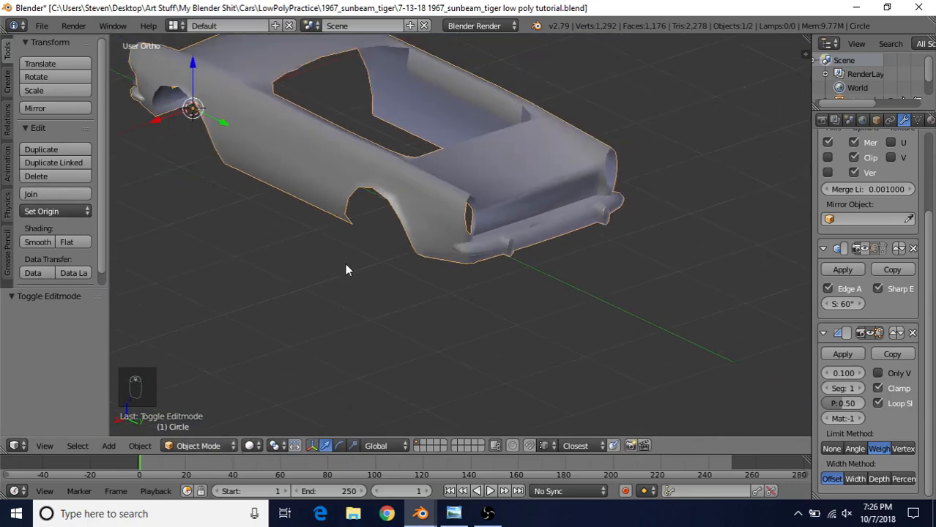
pyautogui.moveTo(349, 327); pyautogui.dragTo(427, 302, button='middle')
# Reset the 3D cursor to the scene centre and add a mesh circle with 5 vertices there.
pyautogui.hotkey('shift', 's')
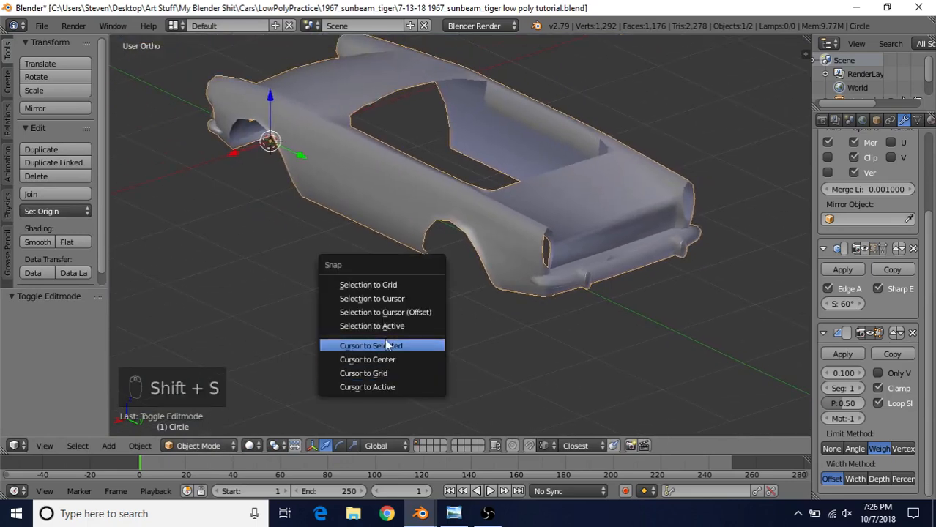
pyautogui.click(380, 360)
pyautogui.click(8, 81)
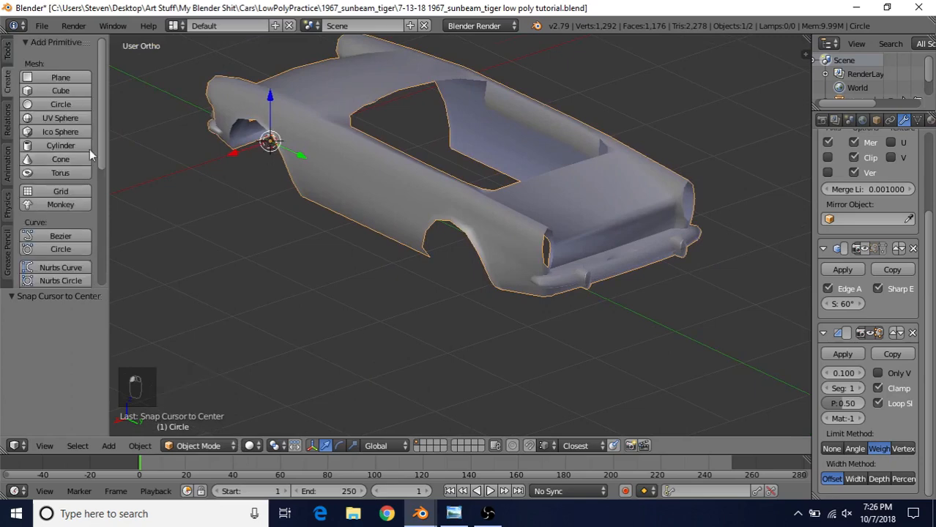
pyautogui.click(60, 104)
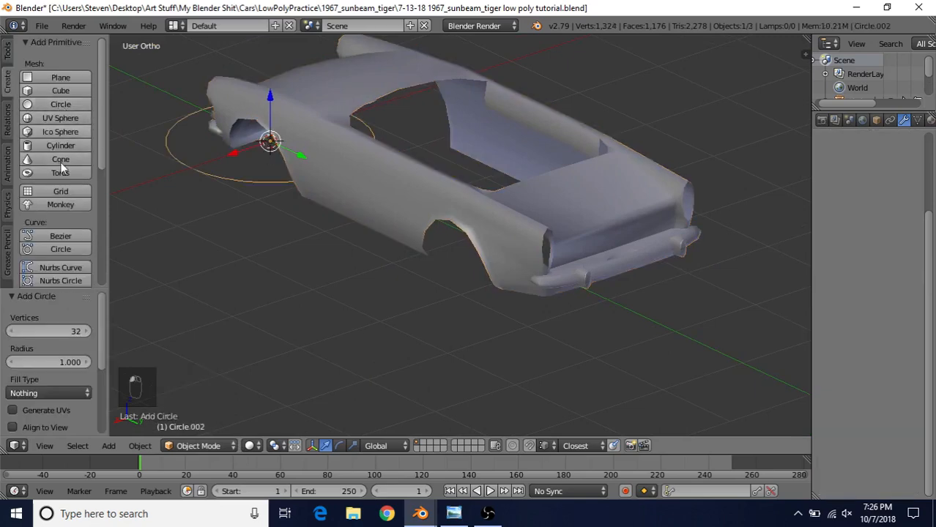
pyautogui.click(42, 332)
pyautogui.write('5')
pyautogui.press('Return')
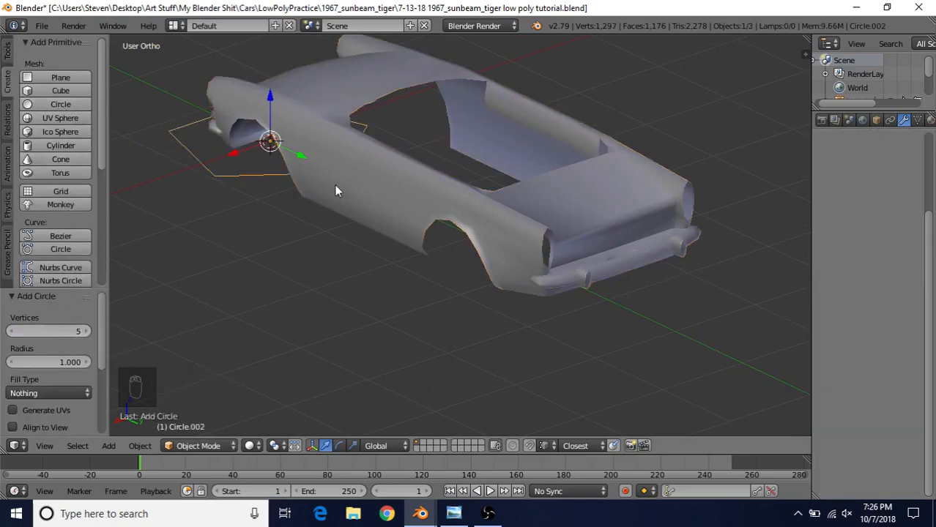
# Rotate the new circle 90° about X in Edit Mode and move it about 4.807 along Y to the car's rear.
pyautogui.press('Tab')
pyautogui.moveTo(388, 200); pyautogui.dragTo(461, 196, button='middle')
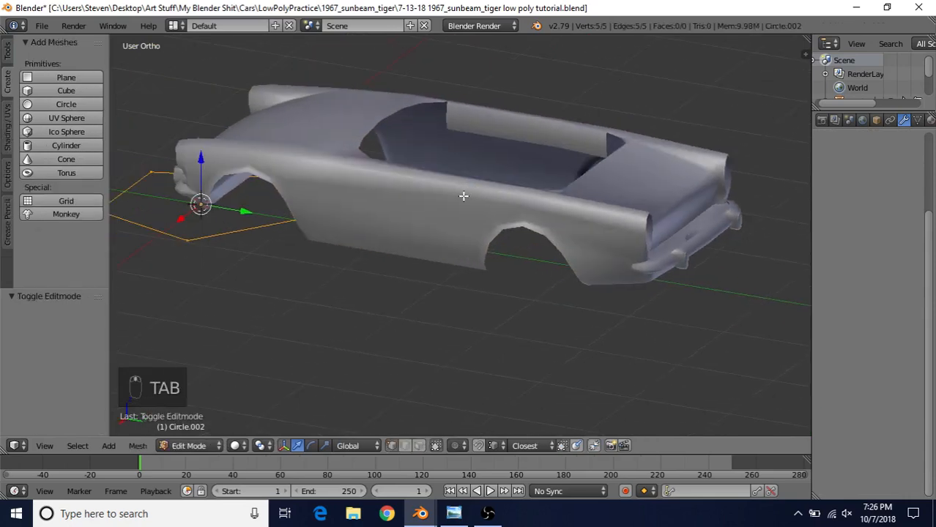
pyautogui.write('rx90')
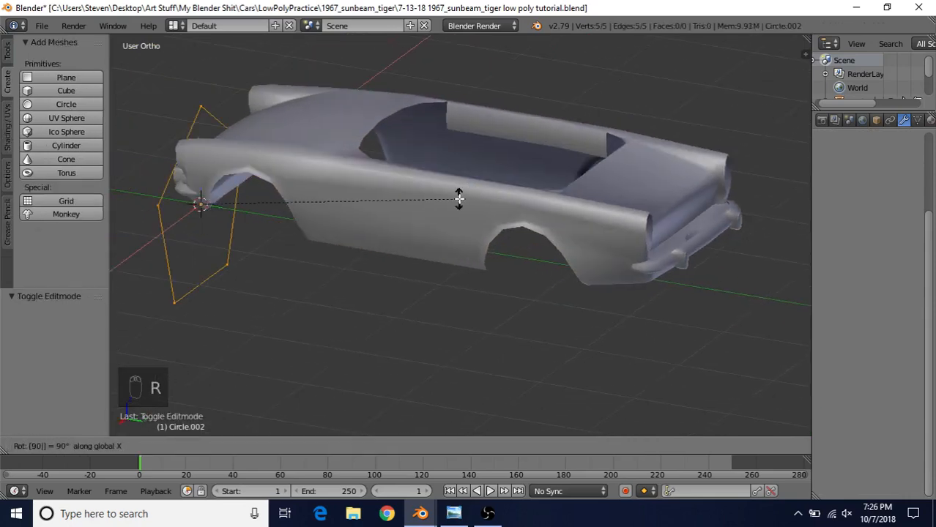
pyautogui.press('Return')
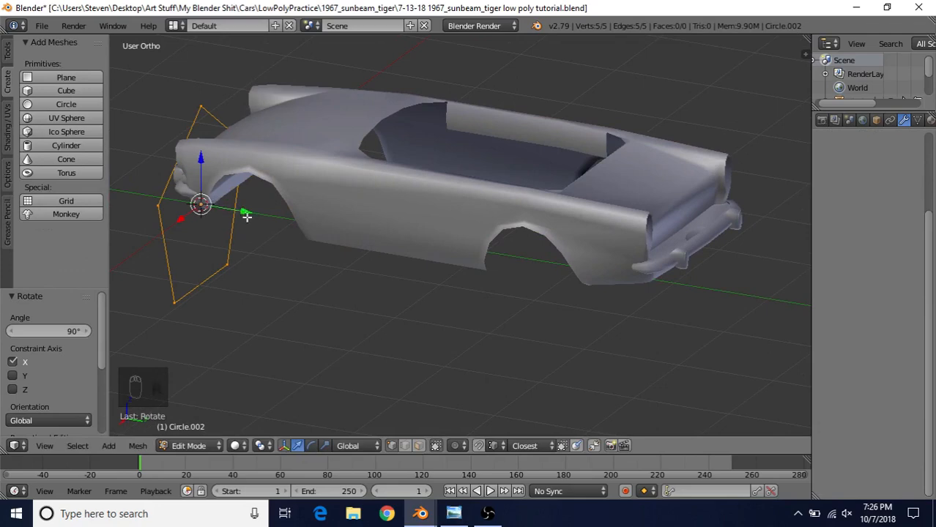
pyautogui.press('g')
pyautogui.press('y')
pyautogui.click(706, 249)
# Shrink the five-sided circle and move it about 0.314 and another 0.227 along Y towards the rear bumper's outer edge.
pyautogui.scroll(3, 644, 264)
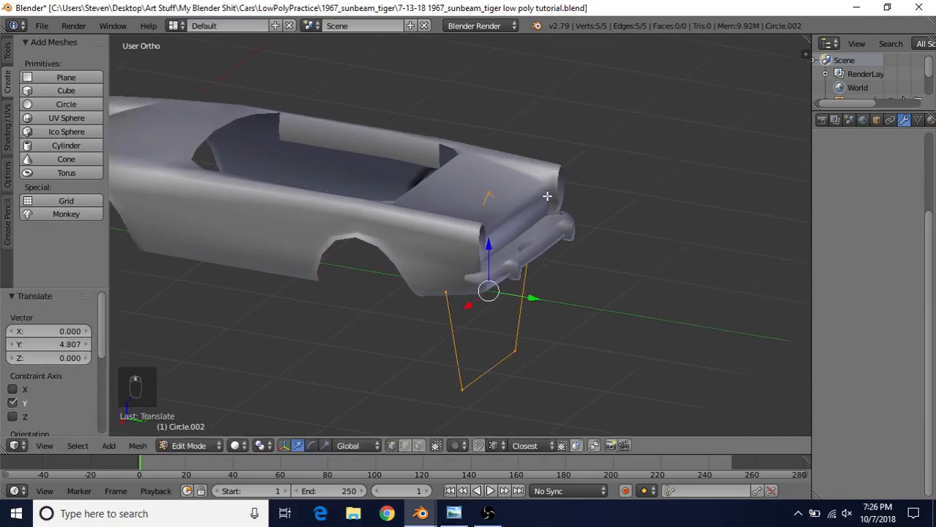
pyautogui.press('s')
pyautogui.click(512, 285)
pyautogui.moveTo(521, 298); pyautogui.dragTo(553, 300)
pyautogui.moveTo(557, 290); pyautogui.dragTo(575, 256, button='middle')
pyautogui.scroll(3, 537, 307)
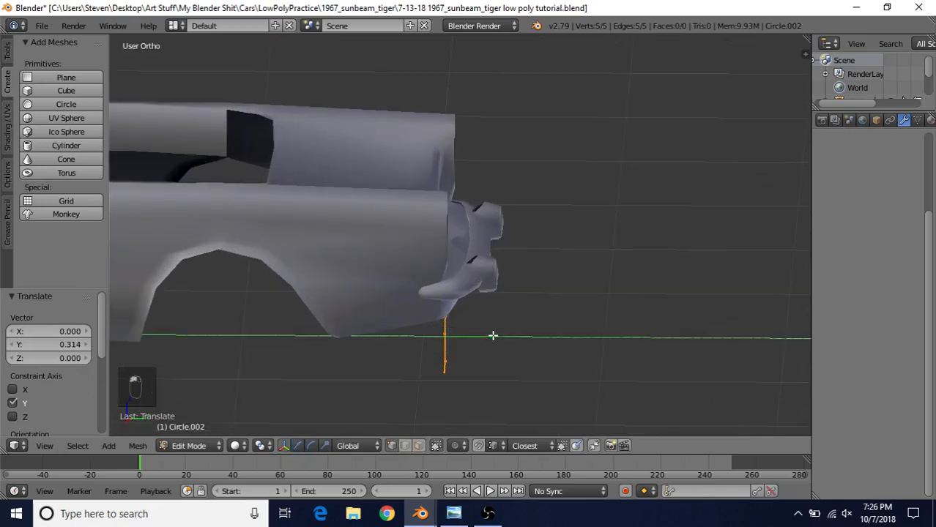
pyautogui.moveTo(494, 336); pyautogui.dragTo(535, 332)
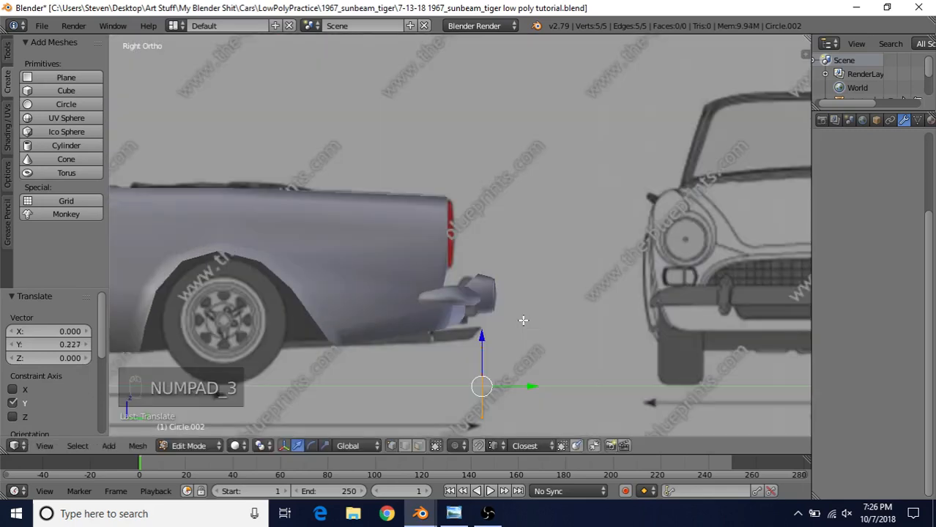
# In the right side view, scale the circle to about 0.453 and raise it about 0.284 along Z to the exhaust's height.
pyautogui.keyDown('shift'); pyautogui.moveTo(523, 320); pyautogui.dragTo(531, 264, button='middle'); pyautogui.keyUp('shift')
pyautogui.press('s')
pyautogui.click(498, 283)
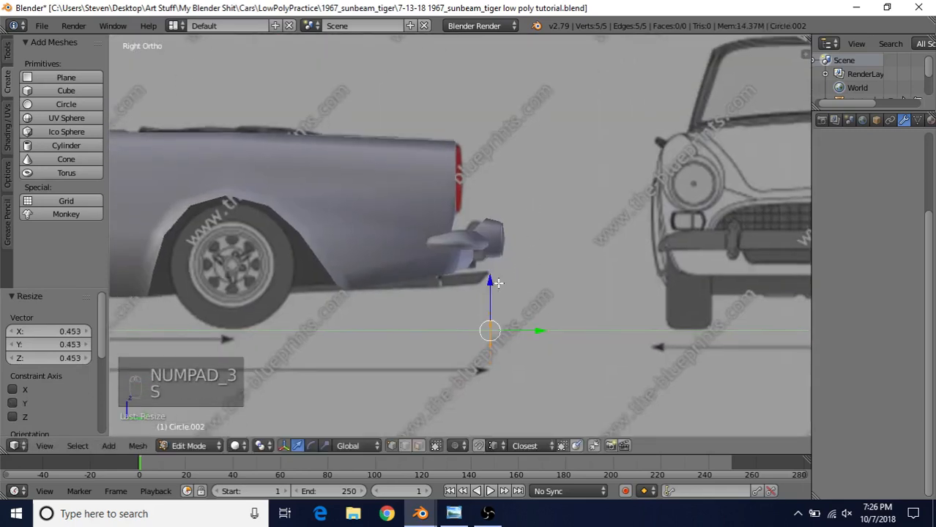
pyautogui.moveTo(498, 283); pyautogui.dragTo(505, 229)
# Scale the circle by about 0.882 and move it about 0.069 along Y past the exhaust's end.
pyautogui.scroll(3, 513, 223)
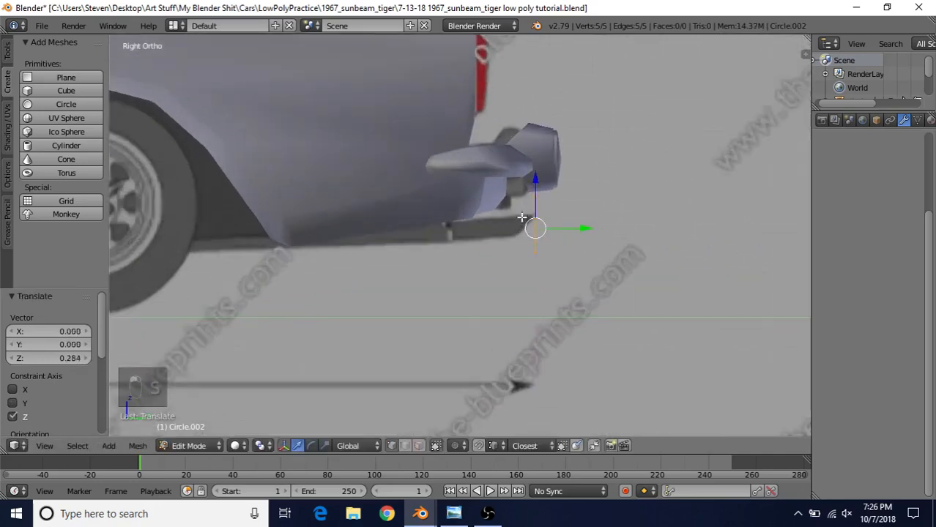
pyautogui.scroll(1, 522, 217)
pyautogui.keyDown('shift'); pyautogui.moveTo(523, 218); pyautogui.dragTo(479, 218, button='middle'); pyautogui.keyUp('shift')
pyautogui.press('s')
pyautogui.click(533, 200)
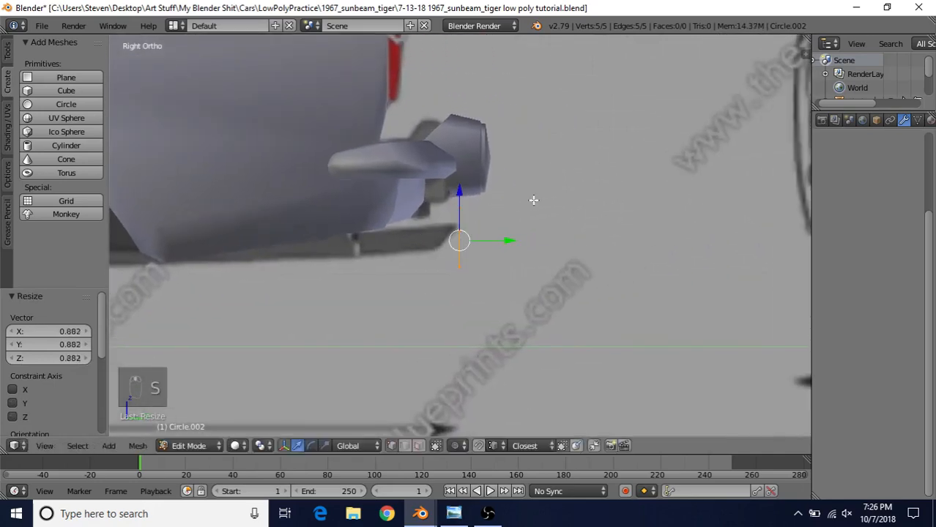
pyautogui.moveTo(510, 240); pyautogui.dragTo(536, 240)
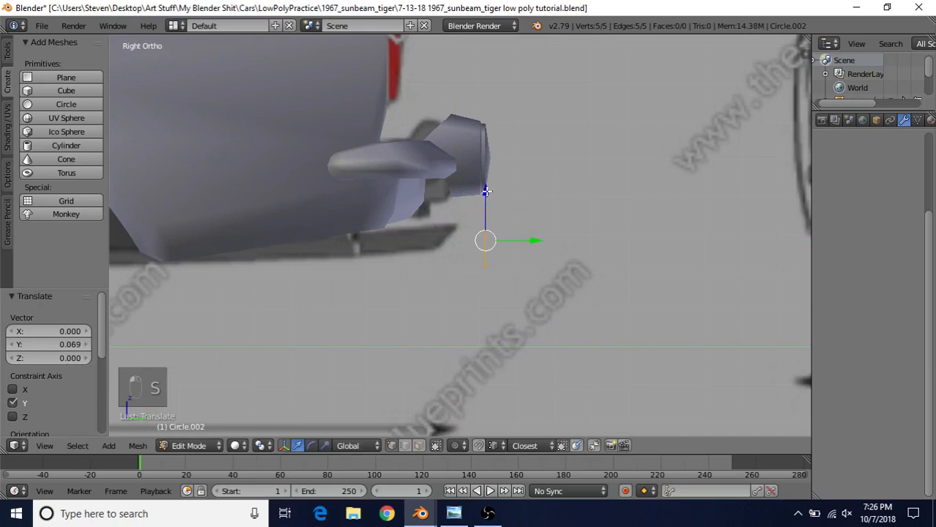
# Lower the circle about 0.013 along Z, shift it about 0.020 along Y and scale it by about 0.618.
pyautogui.moveTo(485, 192); pyautogui.dragTo(485, 197)
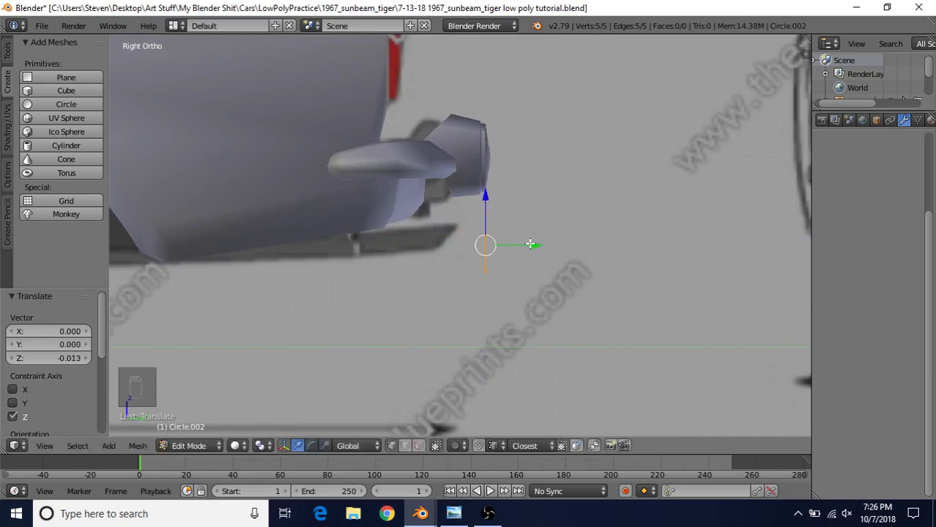
pyautogui.moveTo(530, 244); pyautogui.dragTo(544, 247)
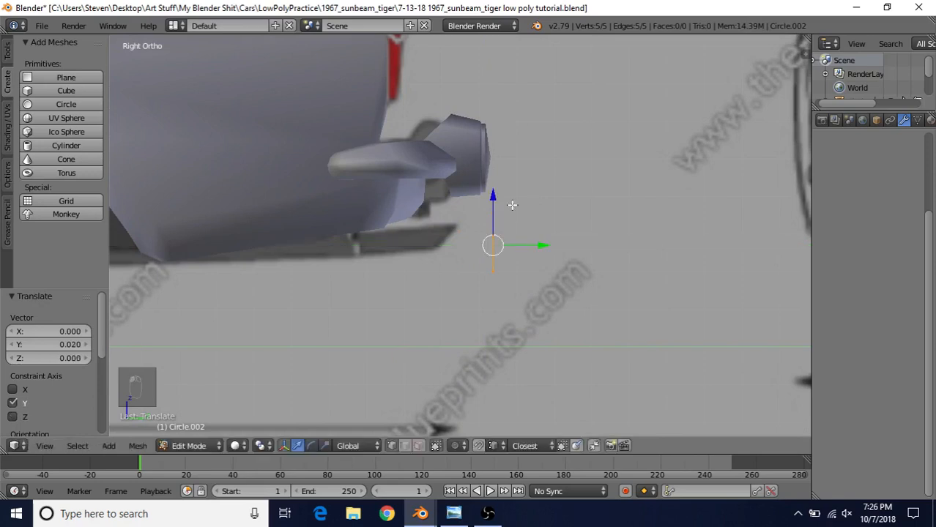
pyautogui.press('s')
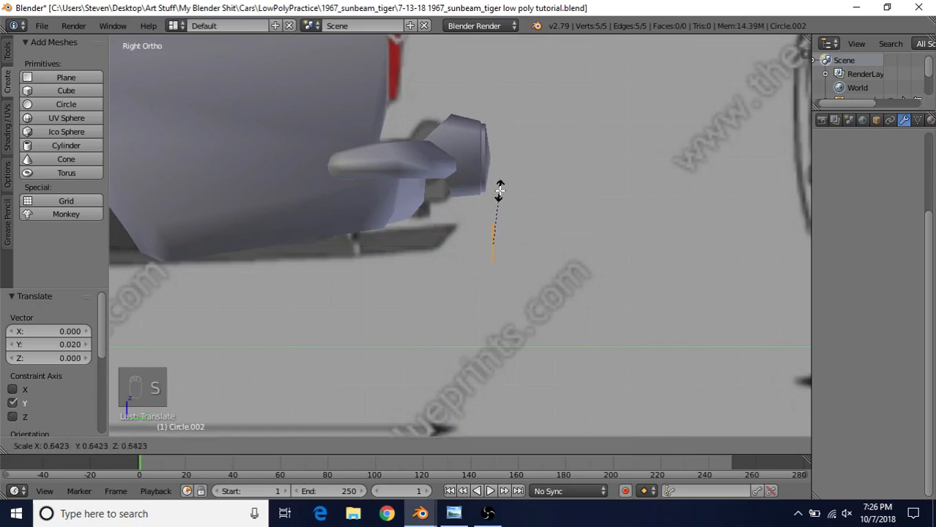
pyautogui.click(498, 193)
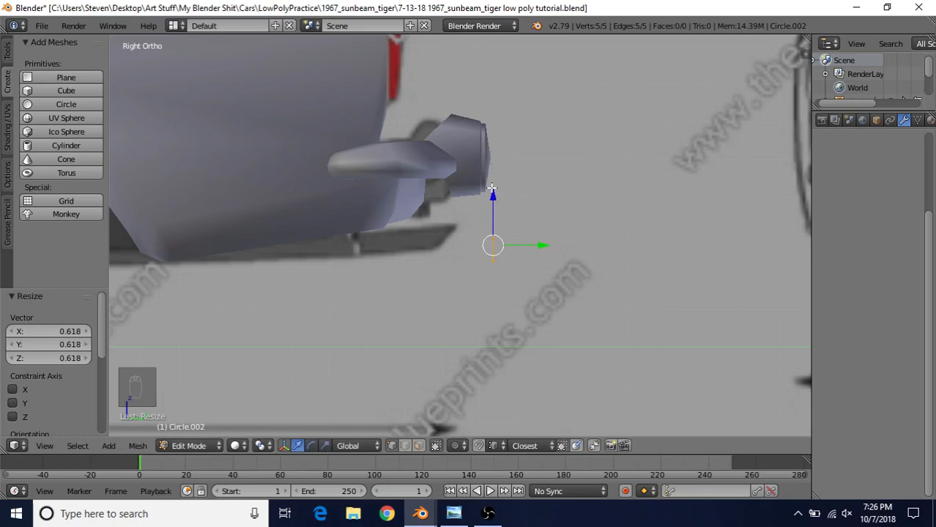
# Move the circle about 0.583 along X, then about -0.077 back, to sit beneath the bumper near its guard.
pyautogui.moveTo(494, 171); pyautogui.dragTo(490, 207, button='middle')
pyautogui.press('g')
pyautogui.press('x')
pyautogui.click(529, 230)
pyautogui.press('g')
pyautogui.press('x')
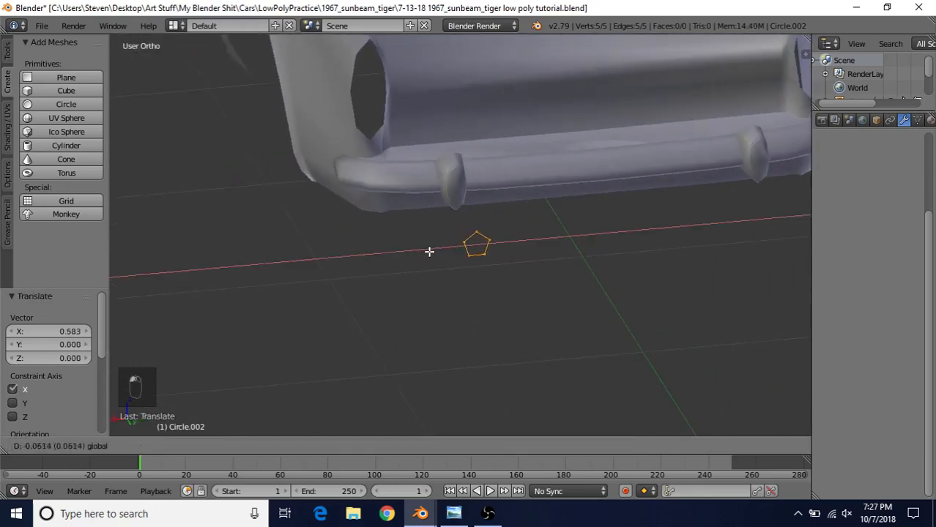
pyautogui.click(432, 229)
# Check the circle against the exhaust in the back-view blueprint in wireframe and move it about 0.005 along X to centre it.
pyautogui.press('ctrl+KP_1')
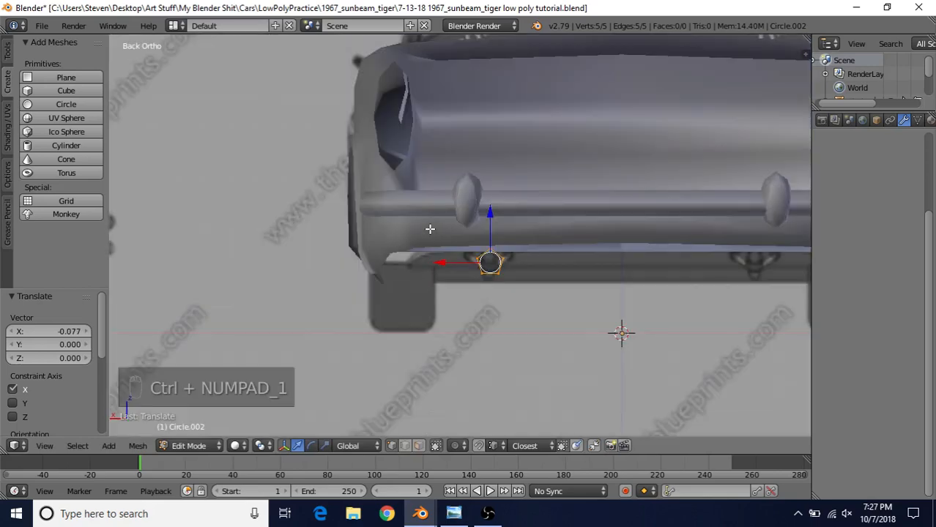
pyautogui.scroll(3, 430, 229)
pyautogui.press('z')
pyautogui.scroll(1, 468, 279)
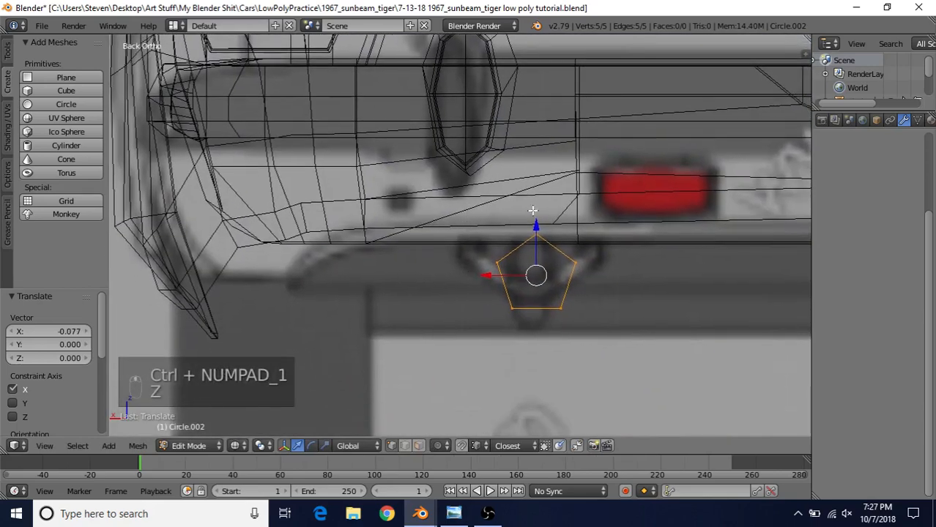
pyautogui.moveTo(491, 276); pyautogui.dragTo(487, 277)
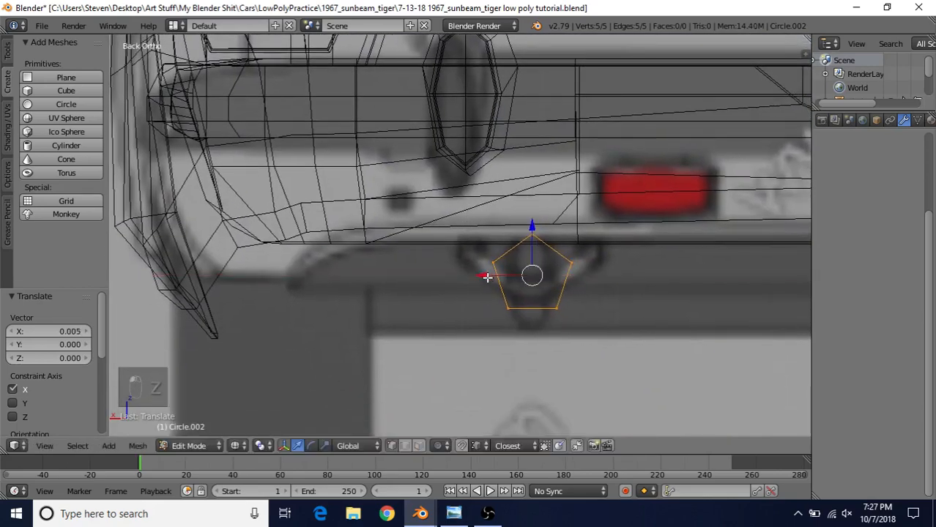
# Return to solid shading in the back view and move the circle about -0.023 along X towards the car's centre.
pyautogui.scroll(-2, 506, 205)
pyautogui.keyDown('shift'); pyautogui.moveTo(489, 122); pyautogui.dragTo(411, 157, button='middle'); pyautogui.keyUp('shift')
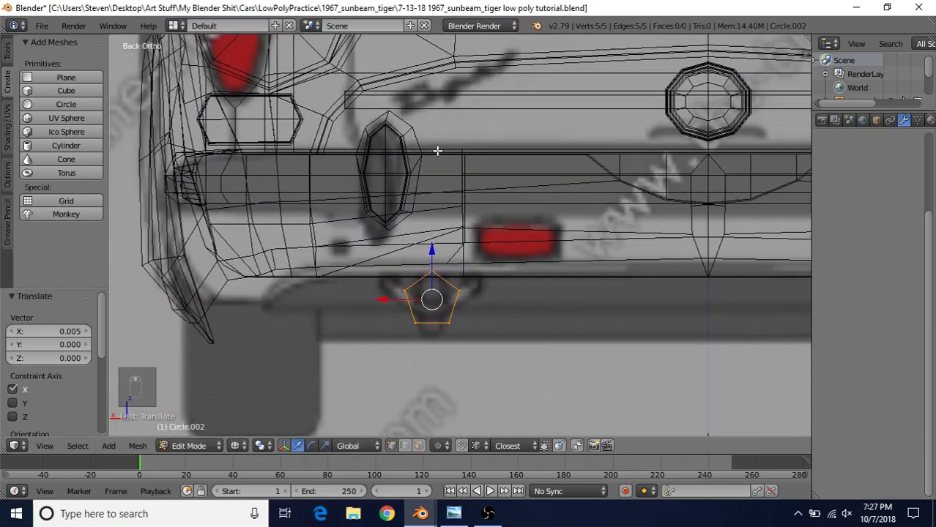
pyautogui.press('z')
pyautogui.scroll(-5, 421, 209)
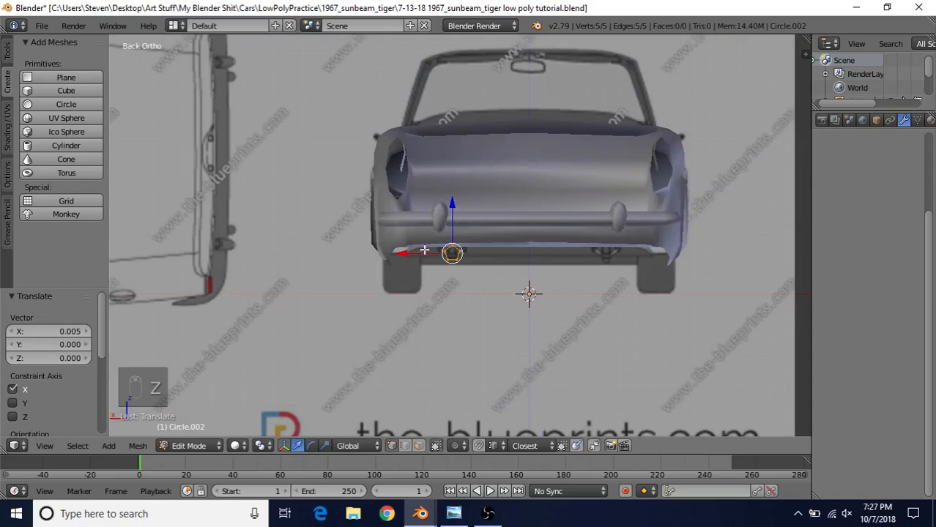
pyautogui.moveTo(404, 254); pyautogui.dragTo(411, 256)
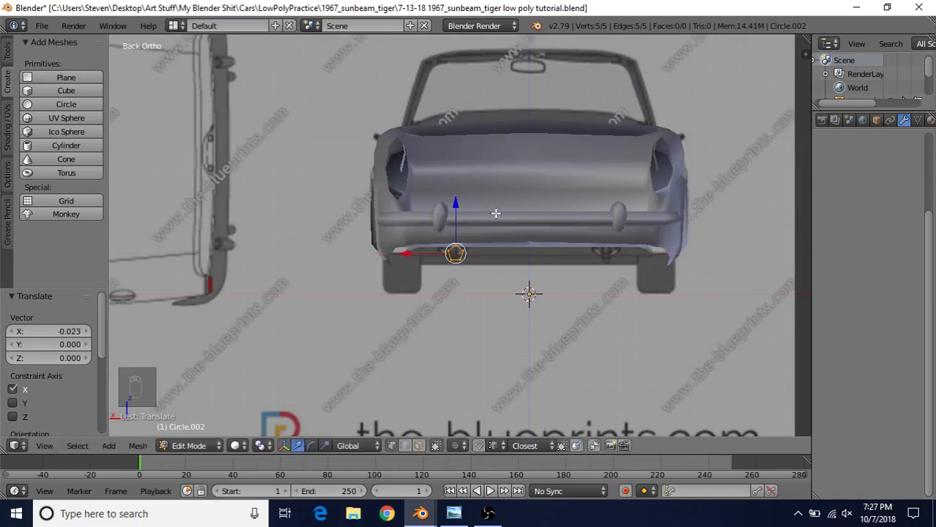
# Compare the circle with the exhaust in the back blueprint in wireframe, scale it by about 0.982 and return to solid shading.
pyautogui.scroll(4, 495, 213)
pyautogui.press('z')
pyautogui.press('s')
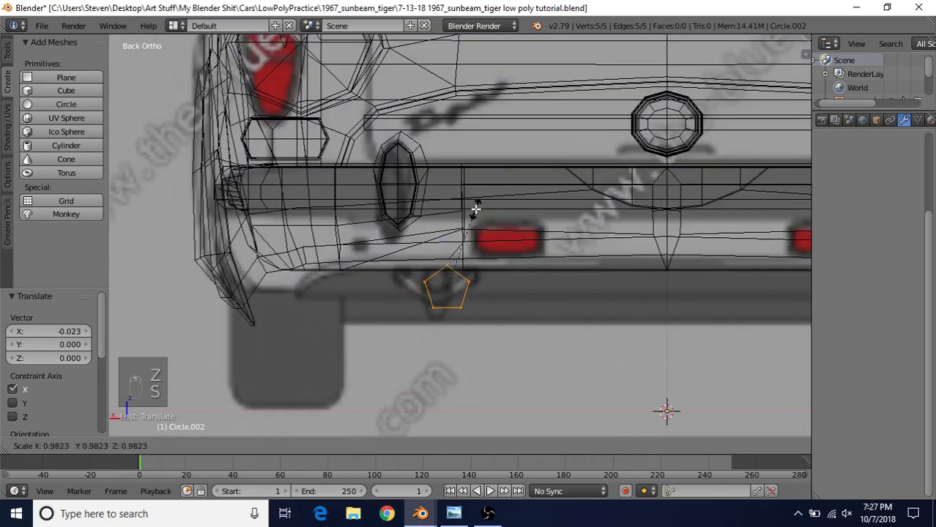
pyautogui.click(476, 209)
pyautogui.press('z')
pyautogui.scroll(-3, 458, 295)
# In the right side view, extrude the five-sided circle about -0.350 along Y to form the first length of exhaust pipe.
pyautogui.moveTo(460, 284); pyautogui.dragTo(593, 253, button='middle')
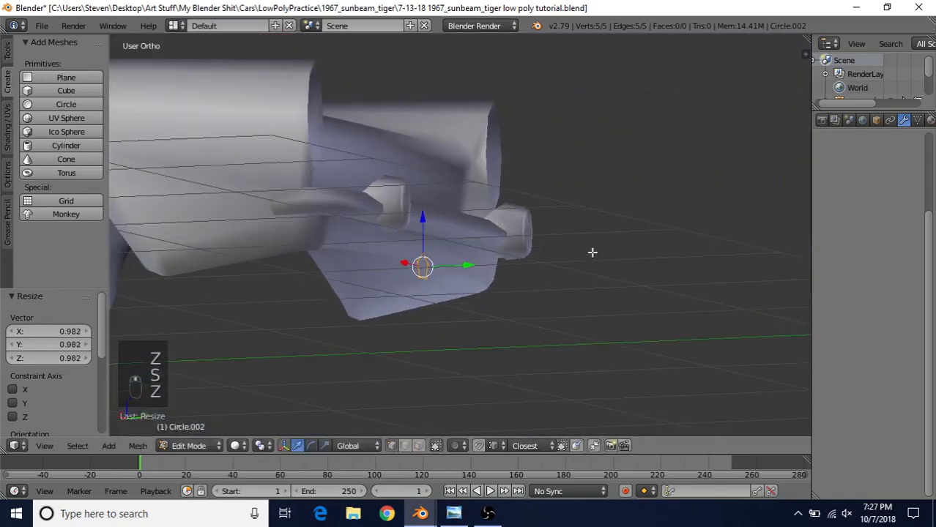
pyautogui.press('KP_3')
pyautogui.scroll(2, 582, 264)
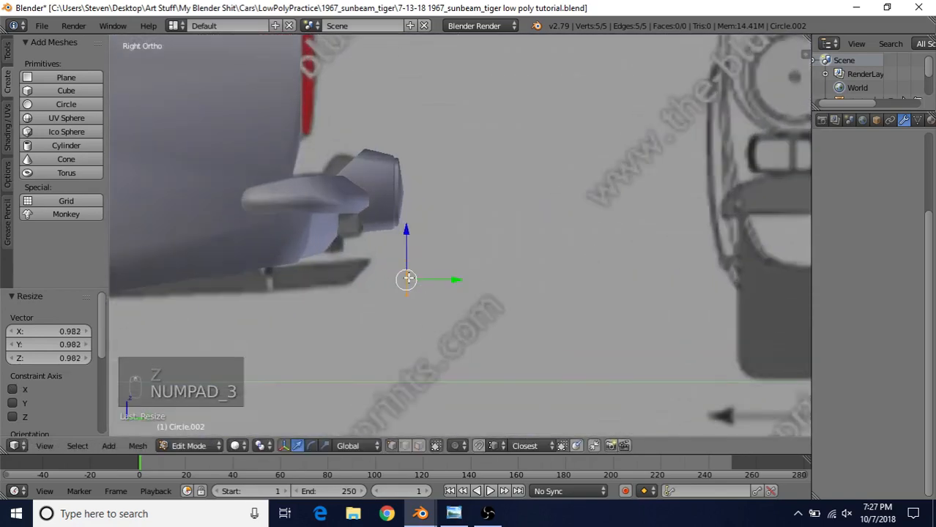
pyautogui.press('ctrl+KP_1')
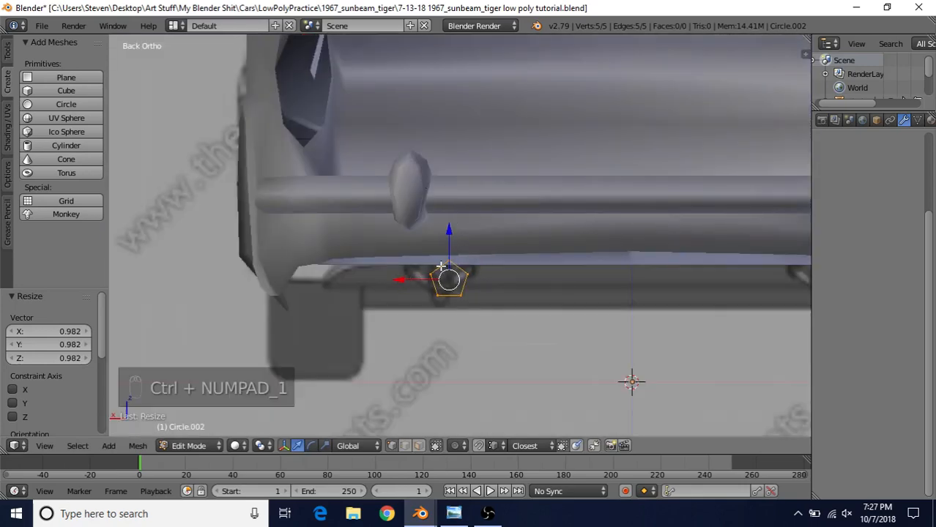
pyautogui.press('KP_3')
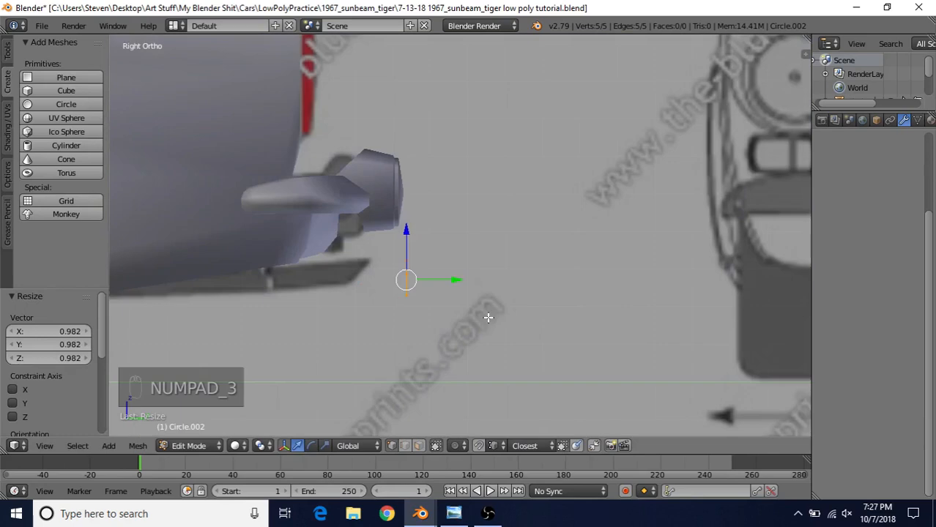
pyautogui.keyDown('shift'); pyautogui.moveTo(445, 320); pyautogui.dragTo(514, 295, button='middle'); pyautogui.keyUp('shift')
pyautogui.scroll(1, 504, 302)
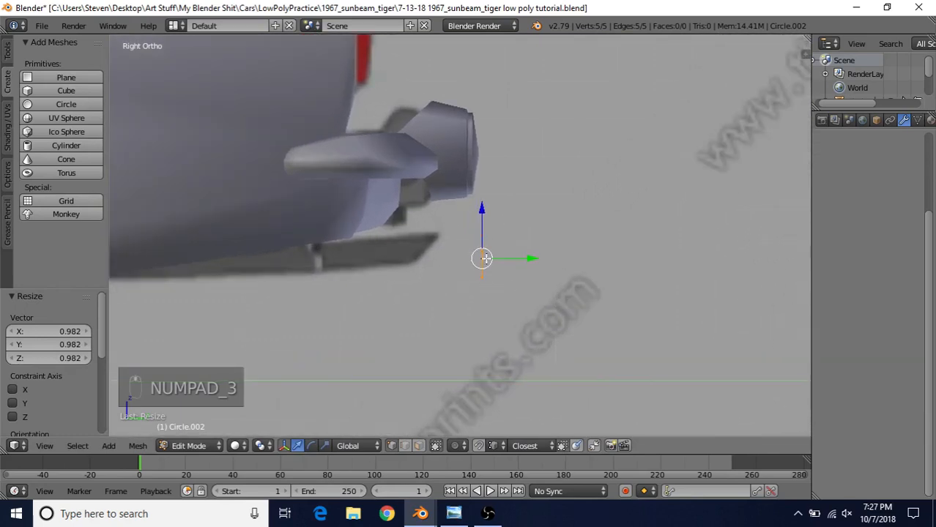
pyautogui.press('e')
pyautogui.rightClick(521, 186)
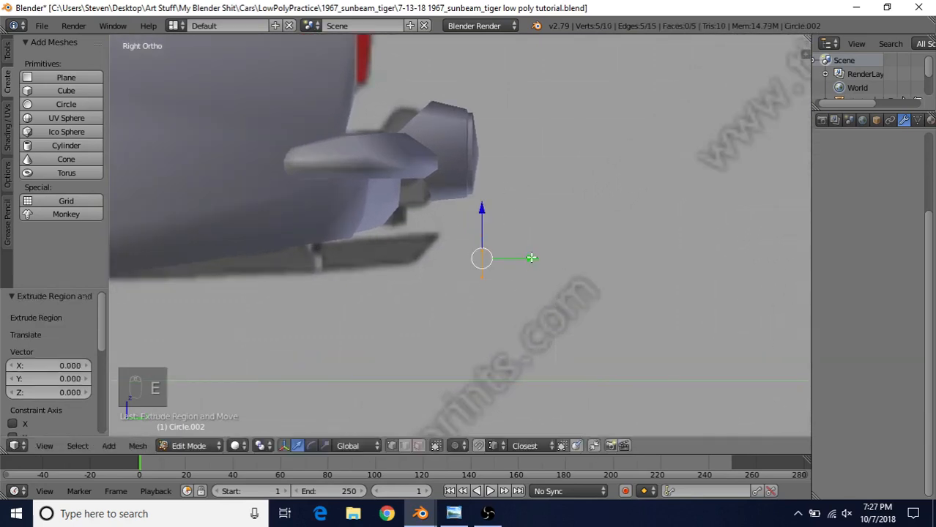
pyautogui.press('e')
pyautogui.click(359, 265)
pyautogui.keyDown('shift'); pyautogui.moveTo(403, 299); pyautogui.dragTo(473, 295, button='middle'); pyautogui.keyUp('shift')
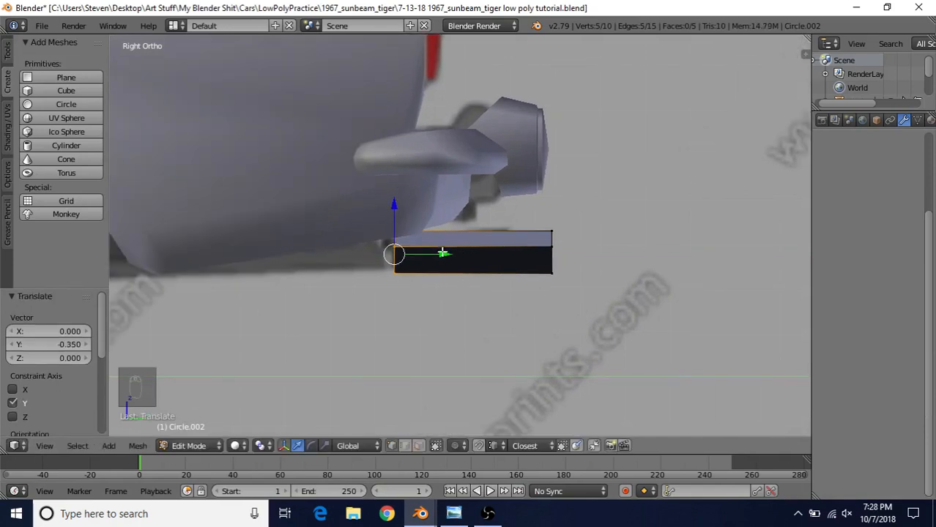
# Make the normals of the whole linked pipe consistent and scale it by about 0.873 in X and Z only.
pyautogui.hotkey('ctrl', 'l')
pyautogui.hotkey('ctrl', 'n')
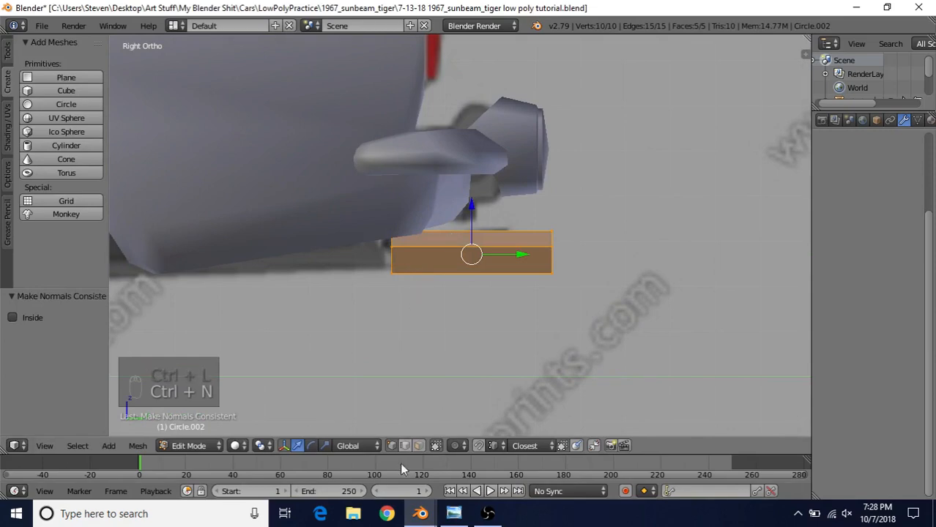
pyautogui.moveTo(417, 293); pyautogui.dragTo(474, 245, button='middle')
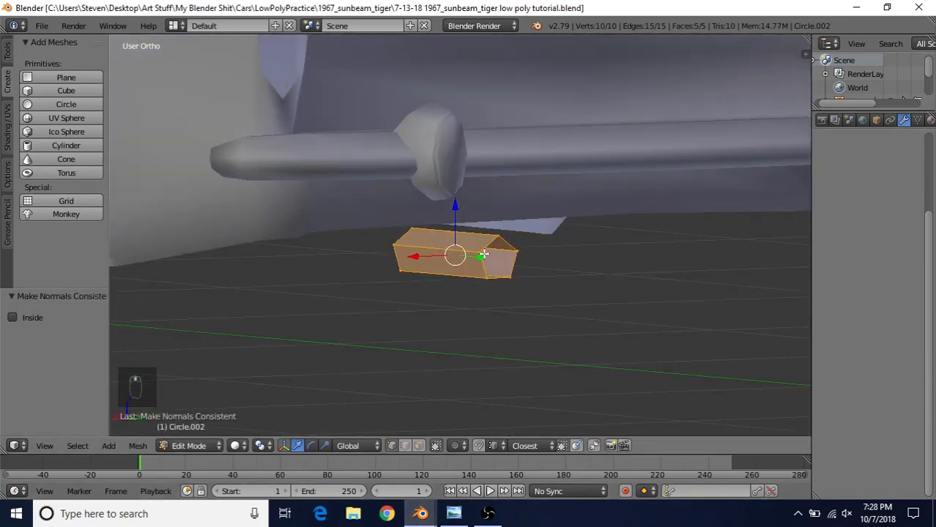
pyautogui.scroll(4, 484, 254)
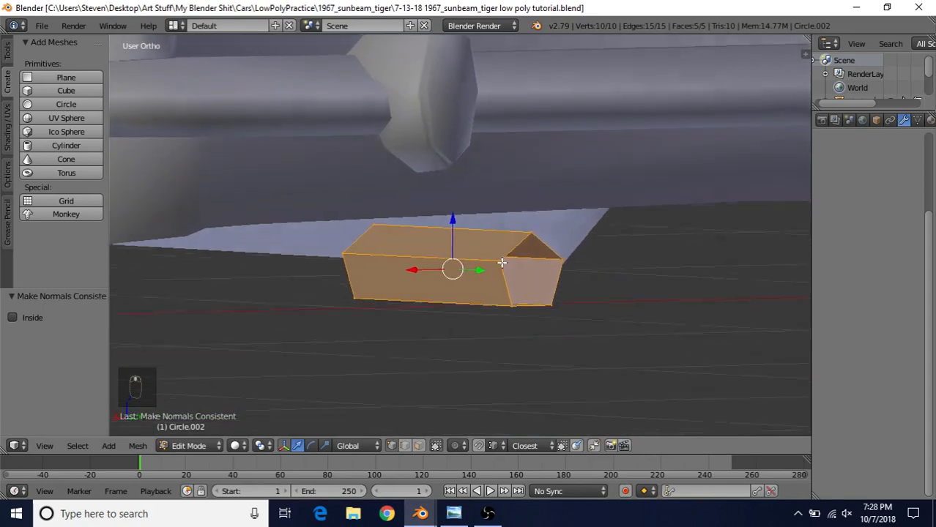
pyautogui.moveTo(501, 262); pyautogui.dragTo(633, 213, button='middle')
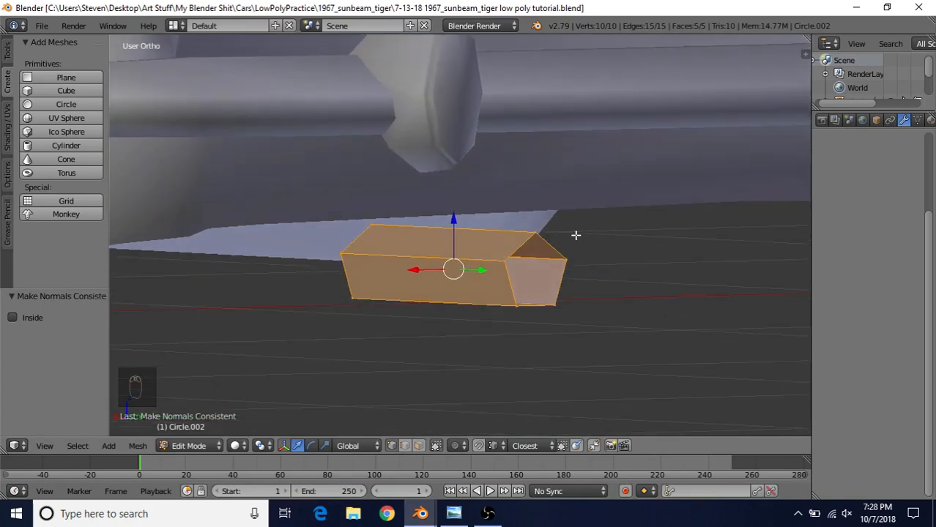
pyautogui.press('s')
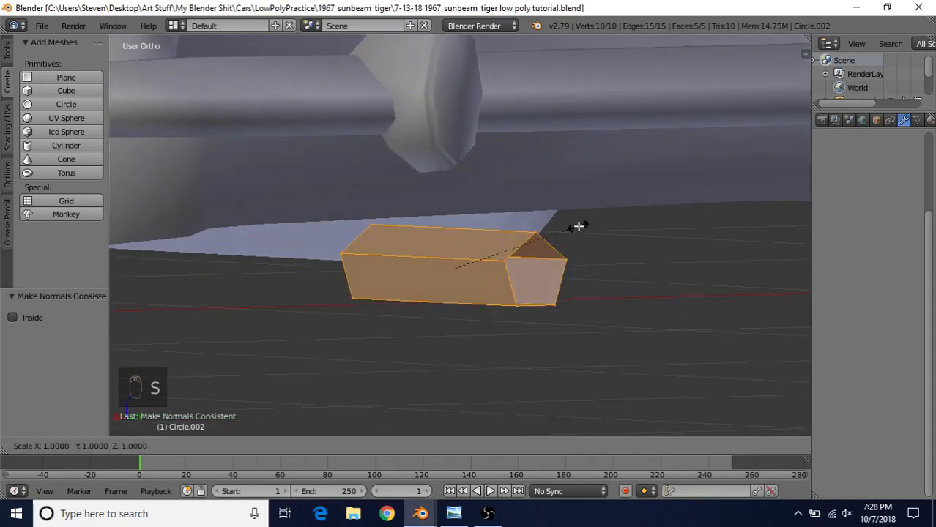
pyautogui.hotkey('shift', 'y')
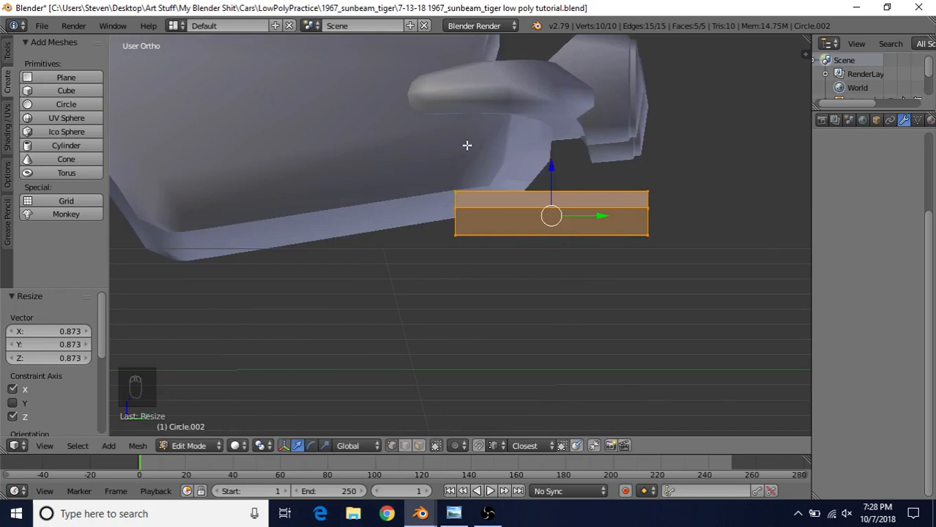
# Select the pipe's front end loop and extrude a short segment forward along Y, following the side blueprint in wireframe.
pyautogui.keyDown('alt'); pyautogui.rightClick(451, 200); pyautogui.keyUp('alt')
pyautogui.press('KP_3')
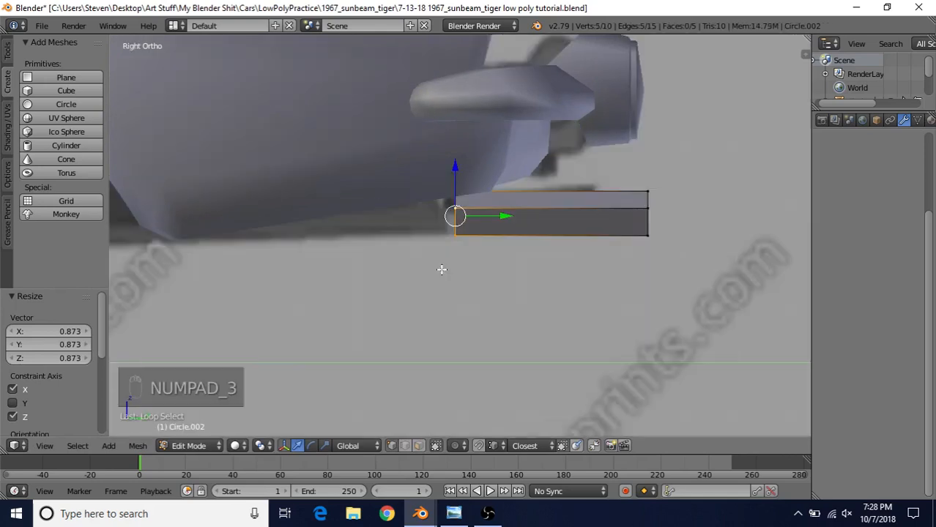
pyautogui.keyDown('shift'); pyautogui.moveTo(441, 268); pyautogui.dragTo(482, 296, button='middle'); pyautogui.keyUp('shift')
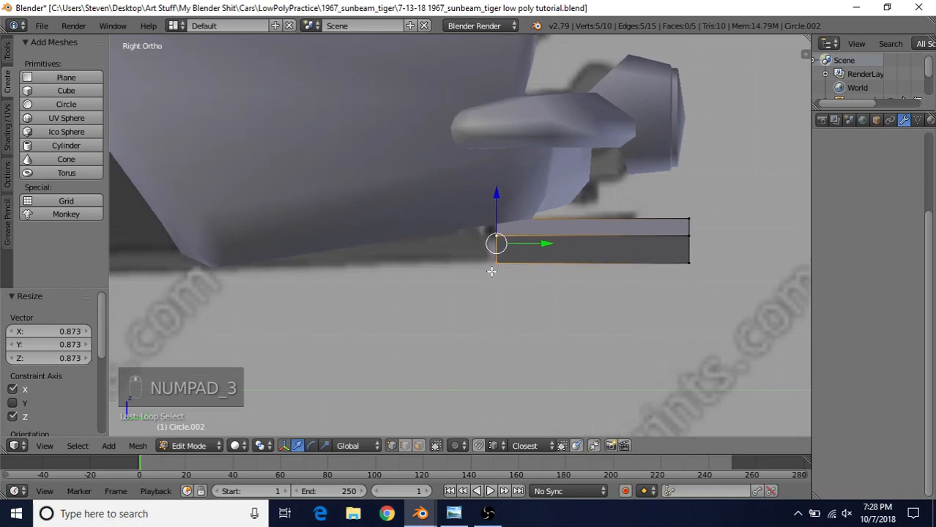
pyautogui.press('z')
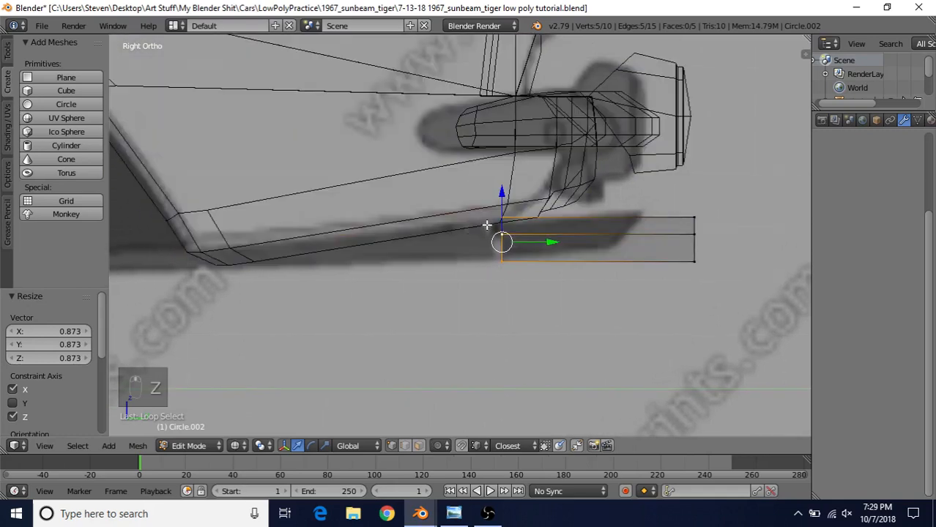
pyautogui.press('e')
pyautogui.rightClick(484, 158)
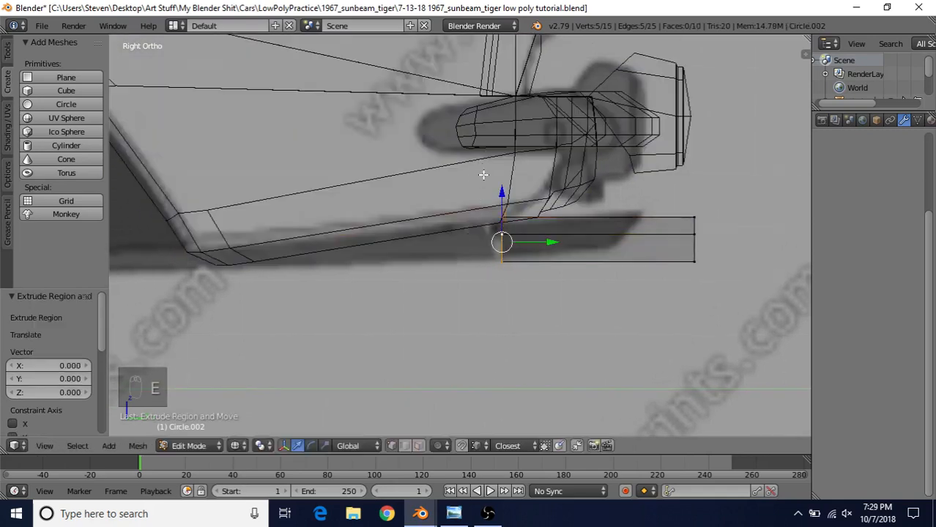
pyautogui.moveTo(555, 242); pyautogui.dragTo(501, 242)
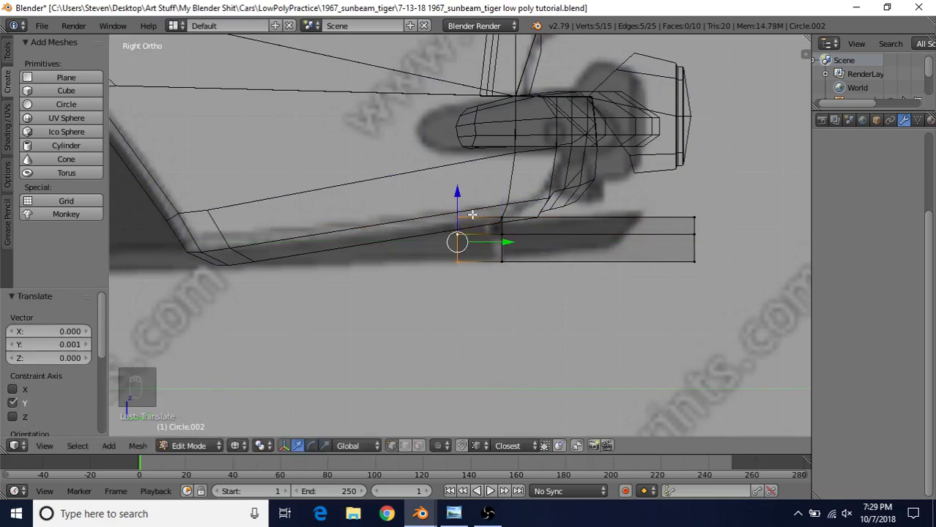
# Extrude the front end loop about -0.425 along Y to the lower rear edge of the wheel arch.
pyautogui.keyDown('shift'); pyautogui.moveTo(490, 293); pyautogui.dragTo(534, 290, button='middle'); pyautogui.keyUp('shift')
pyautogui.moveTo(548, 241); pyautogui.dragTo(318, 235)
pyautogui.press('e')
pyautogui.click(549, 243)
pyautogui.scroll(-3, 322, 236)
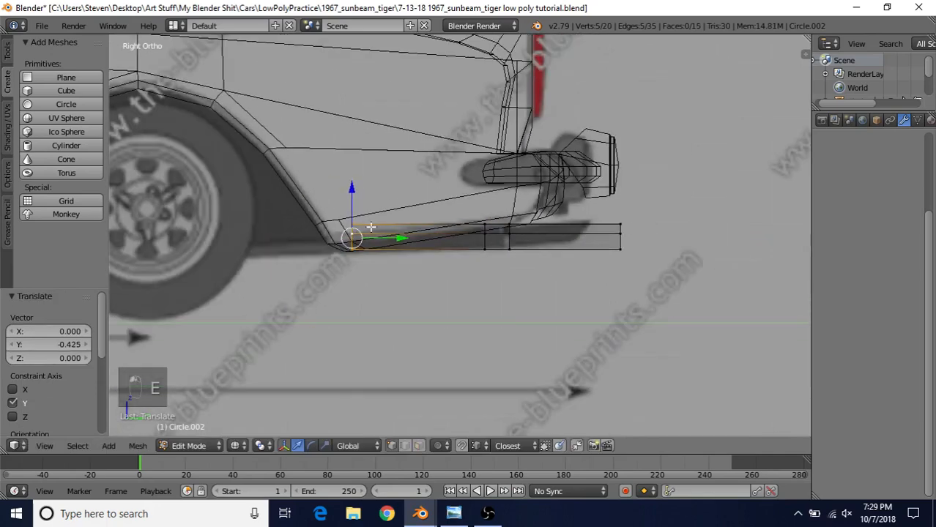
# Move the front end loop about -0.223 along Y into the wheel arch and fine-tune it by about 0.002.
pyautogui.keyDown('shift'); pyautogui.moveTo(418, 238); pyautogui.dragTo(530, 264, button='middle'); pyautogui.keyUp('shift')
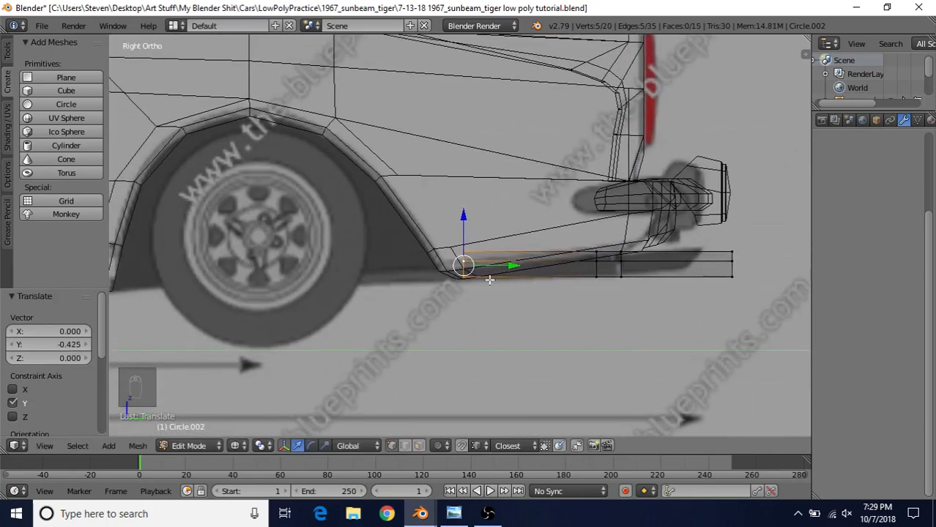
pyautogui.moveTo(512, 266); pyautogui.dragTo(441, 261)
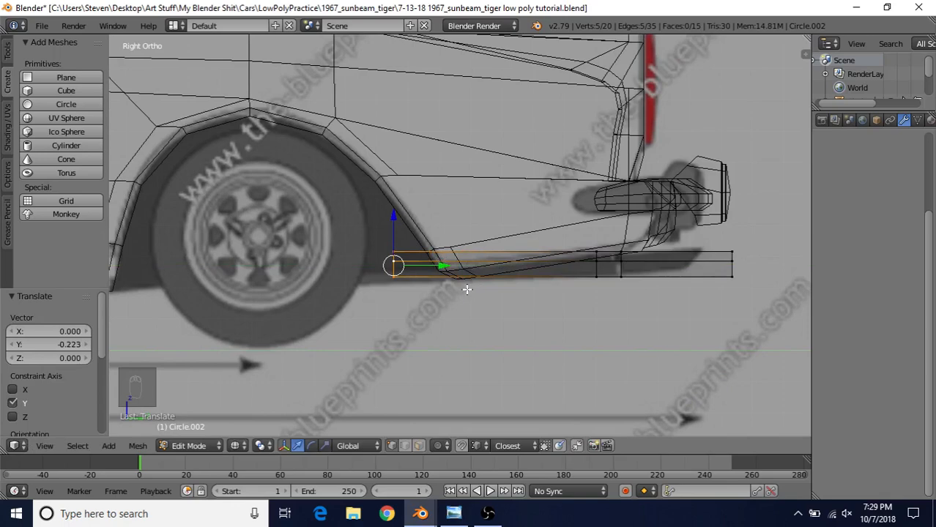
pyautogui.keyDown('shift'); pyautogui.moveTo(468, 289); pyautogui.dragTo(489, 277, button='middle'); pyautogui.keyUp('shift')
pyautogui.moveTo(464, 254); pyautogui.dragTo(465, 254)
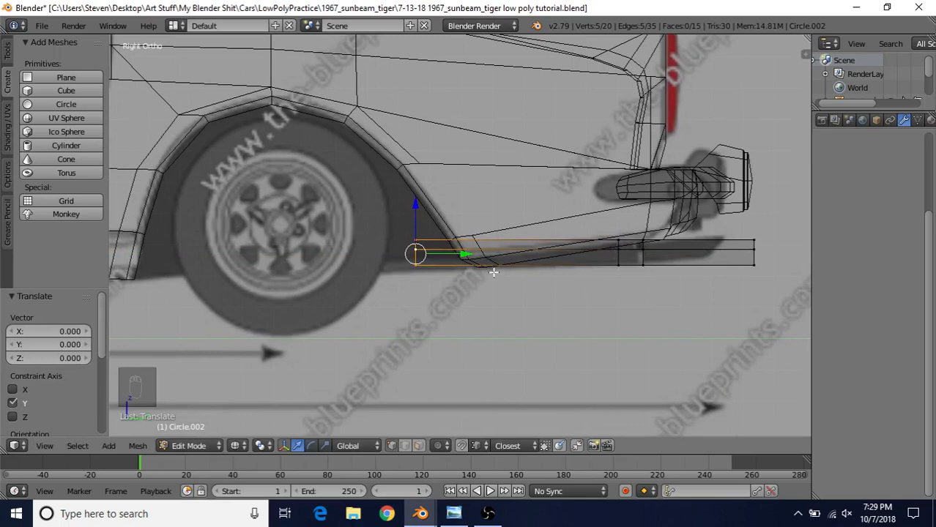
pyautogui.keyDown('shift'); pyautogui.moveTo(494, 272); pyautogui.dragTo(548, 267, button='middle'); pyautogui.keyUp('shift')
pyautogui.moveTo(518, 249); pyautogui.dragTo(518, 250)
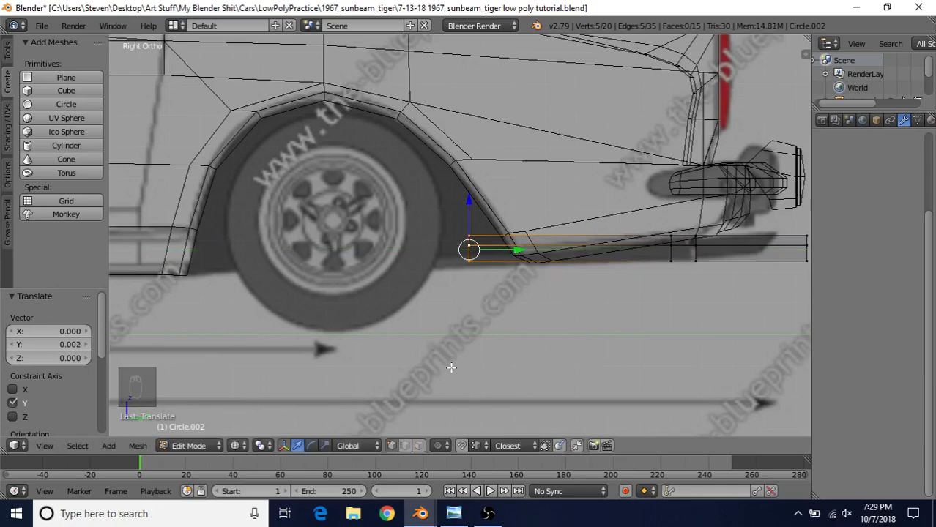
# Extrude another segment forward along Y until it overlaps the rear wheel, finishing with an adjustment of about -0.015.
pyautogui.keyDown('shift'); pyautogui.moveTo(487, 299); pyautogui.dragTo(413, 340, button='middle'); pyautogui.keyUp('shift')
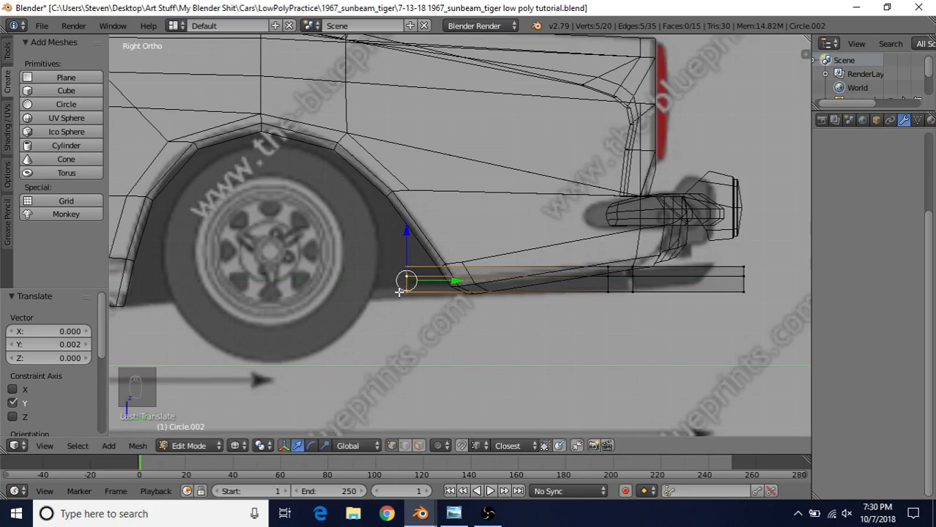
pyautogui.keyDown('shift'); pyautogui.moveTo(375, 311); pyautogui.dragTo(412, 297, button='middle'); pyautogui.keyUp('shift')
pyautogui.moveTo(421, 515)
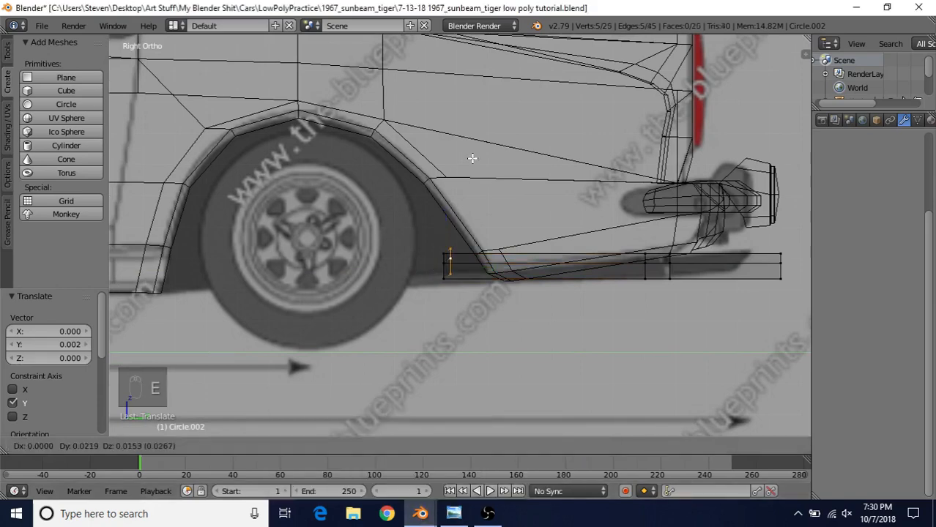
pyautogui.press('e')
pyautogui.moveTo(487, 268); pyautogui.dragTo(397, 265)
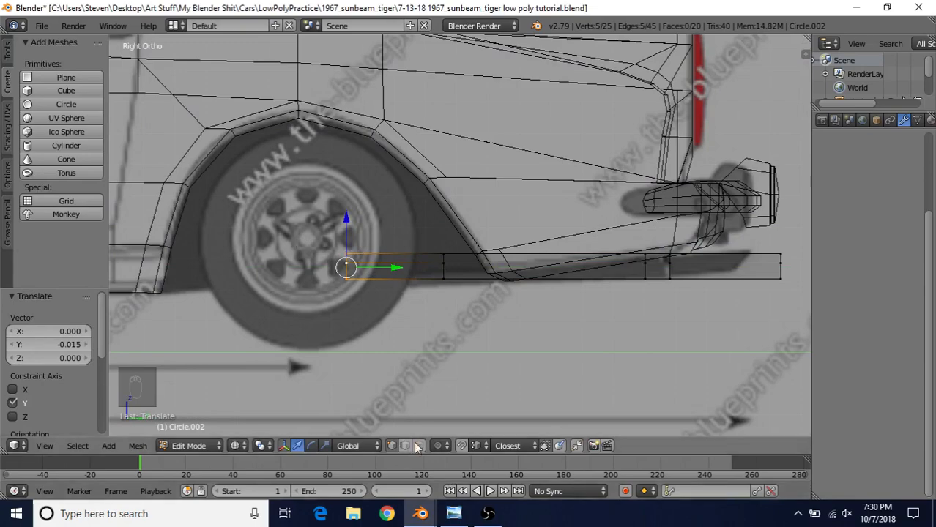
# In the back view, move the front end loop about -0.111 along X towards the car's centre and check the bend in wireframe.
pyautogui.moveTo(529, 227)
pyautogui.mouseDown(button='middle')
pyautogui.moveTo(502, 209)
pyautogui.moveTo(462, 223)
pyautogui.moveTo(483, 240)
pyautogui.moveTo(451, 214)
pyautogui.mouseUp(button='middle')
pyautogui.press('z')
pyautogui.press('ctrl+KP_1')
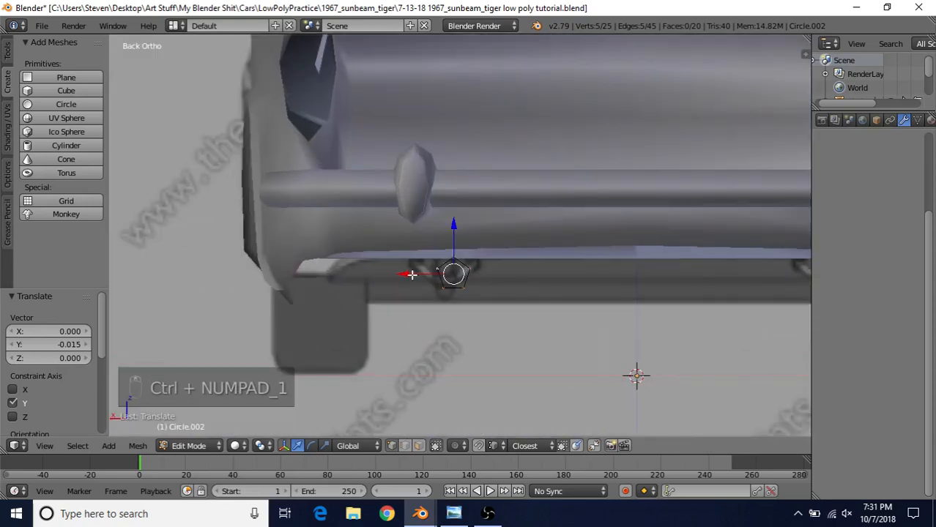
pyautogui.moveTo(411, 275); pyautogui.dragTo(446, 271)
pyautogui.press('z')
pyautogui.moveTo(445, 272); pyautogui.dragTo(769, 245, button='middle')
pyautogui.press('z')
pyautogui.moveTo(539, 257); pyautogui.dragTo(473, 256, button='middle')
# In the right side view, extrude the front end loop about -0.221 along Y past the rear wheel's centre.
pyautogui.press('KP_3')
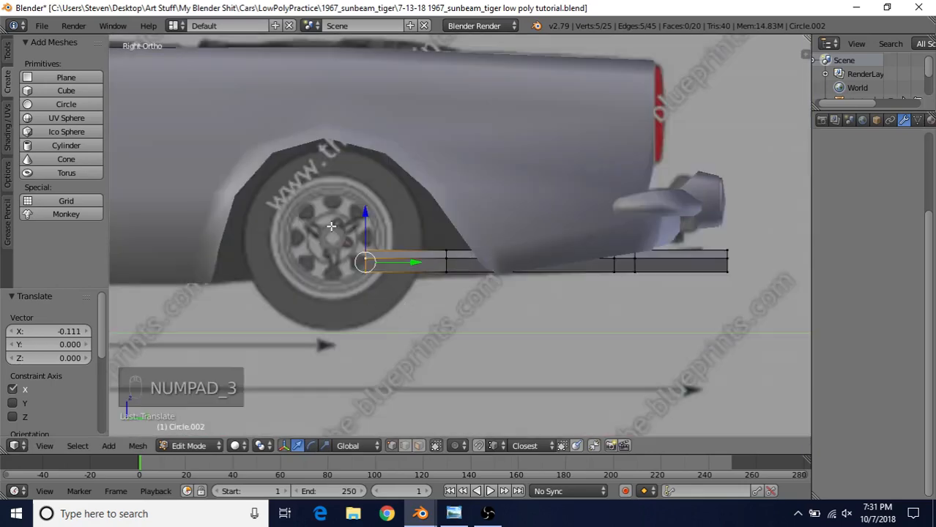
pyautogui.press('e')
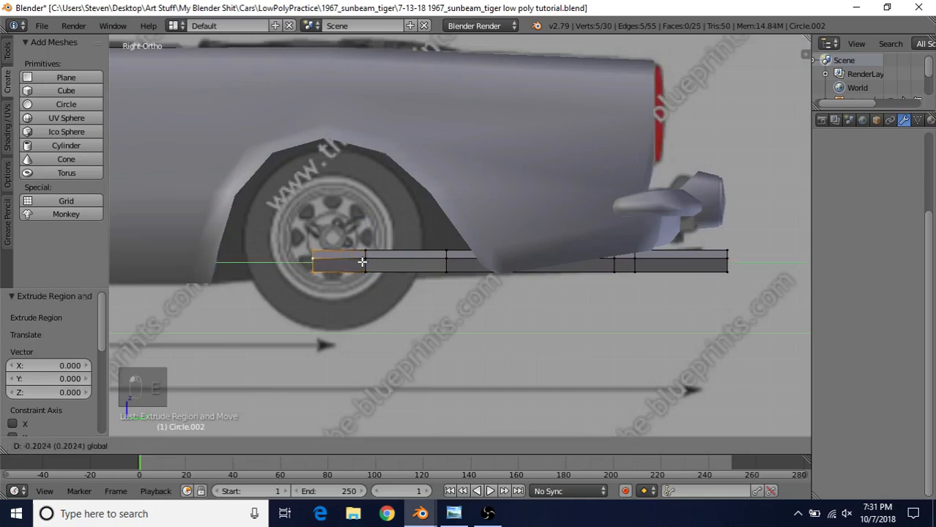
pyautogui.click(359, 261)
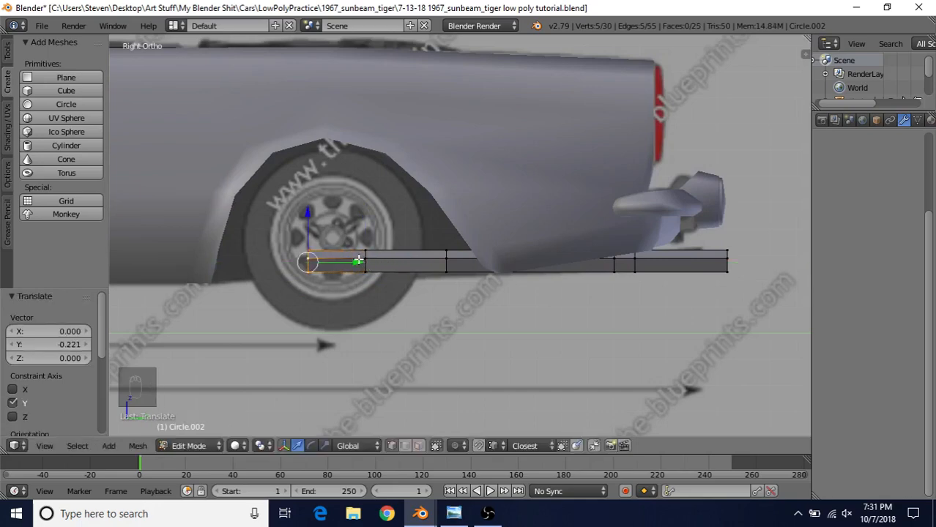
pyautogui.scroll(4, 359, 260)
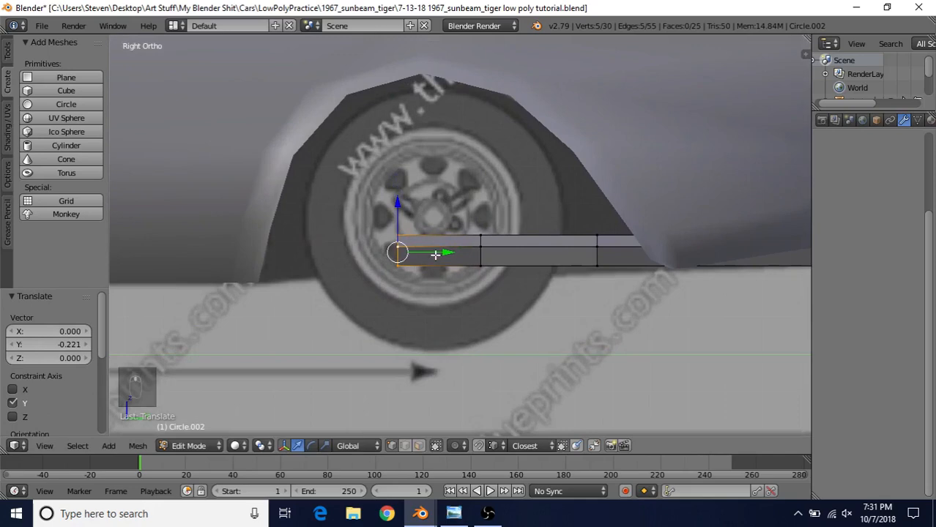
# Move the front end loop back about 0.020 along Y, compare with the model in the other Blender window, and shift it about 0.011 more.
pyautogui.moveTo(445, 253); pyautogui.dragTo(457, 252)
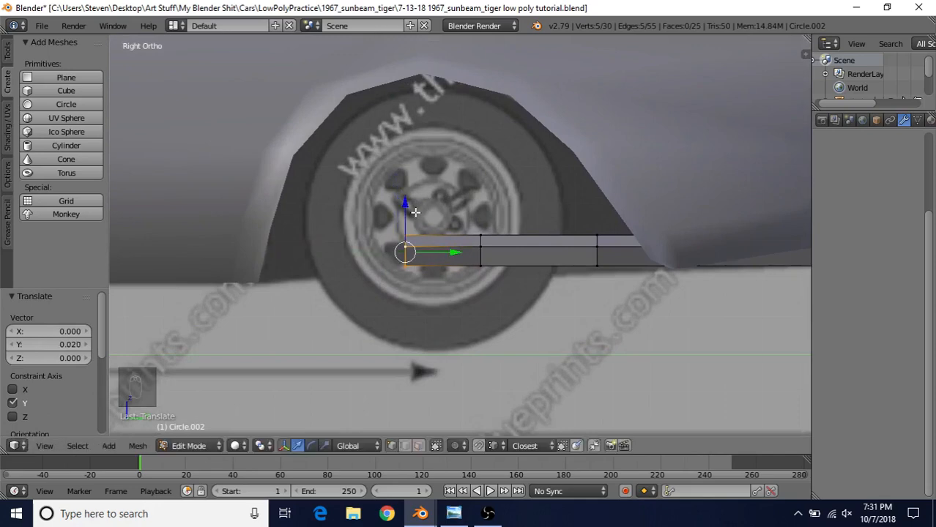
pyautogui.click(421, 513)
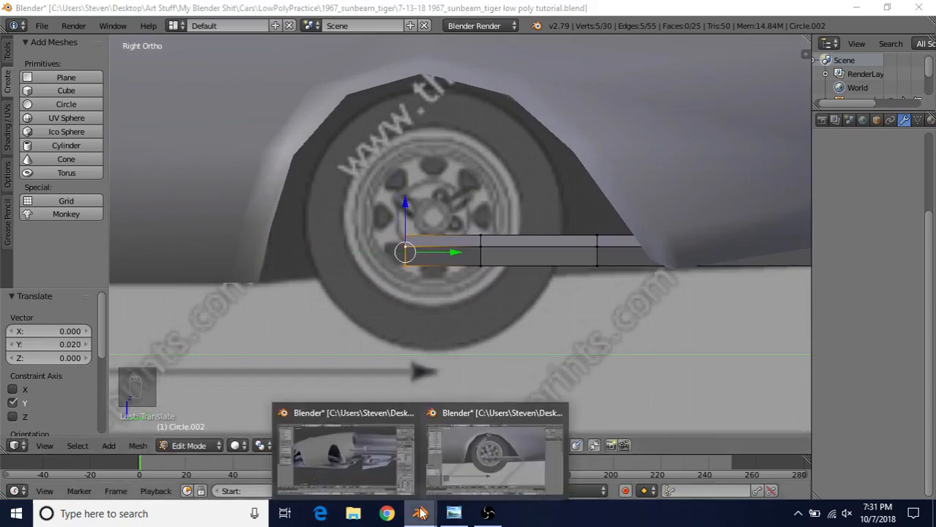
pyautogui.click(385, 480)
pyautogui.moveTo(452, 254); pyautogui.dragTo(456, 254)
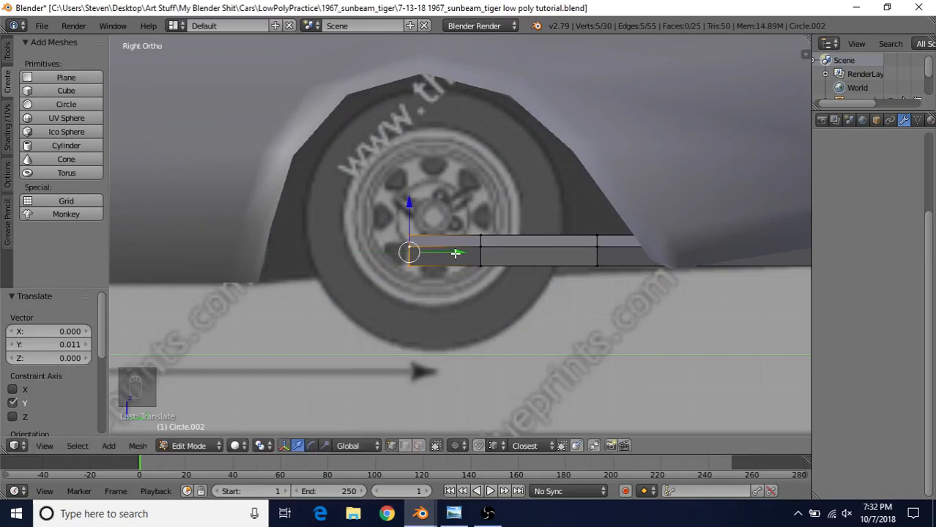
# Extrude the pipe's front end loop in place and scale it up slightly, to about 1.07, to form a small raised edge.
pyautogui.press('e')
pyautogui.rightClick(476, 182)
pyautogui.moveTo(476, 181); pyautogui.dragTo(460, 137, button='middle')
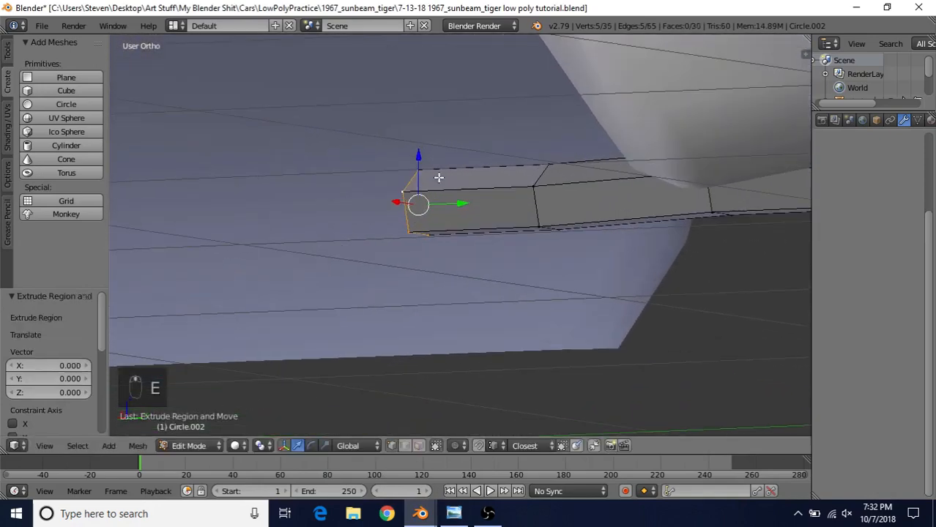
pyautogui.press('s')
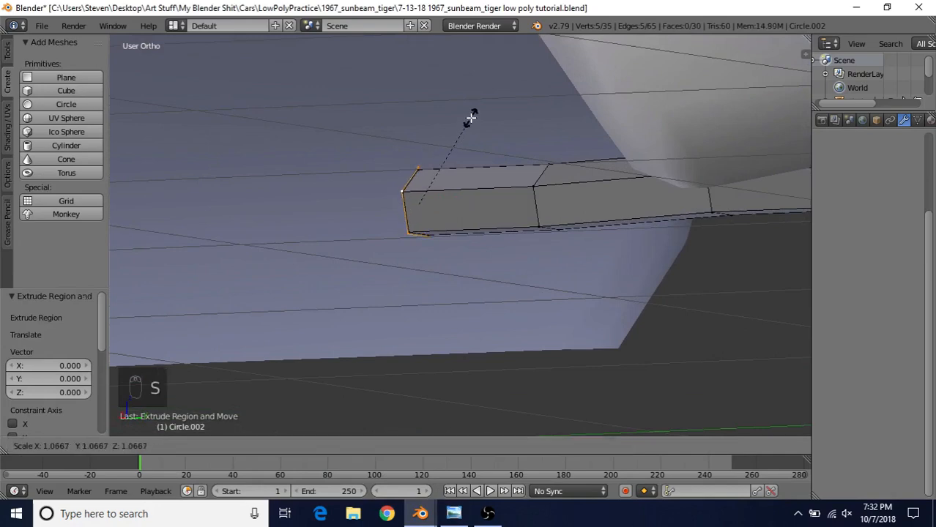
pyautogui.click(471, 115)
# Extrude the enlarged end loop again and move it about -0.057 along Y to form a short collar.
pyautogui.press('e')
pyautogui.rightClick(456, 125)
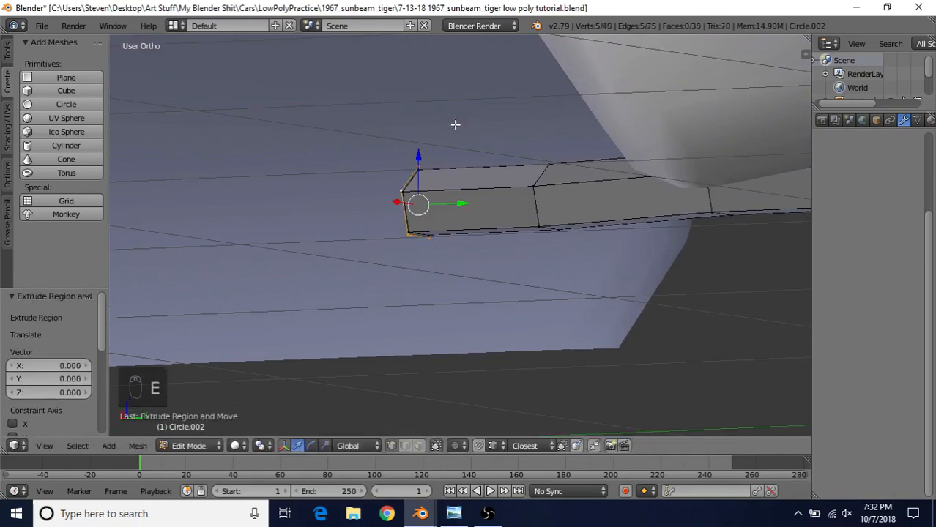
pyautogui.moveTo(443, 183); pyautogui.dragTo(449, 196, button='middle')
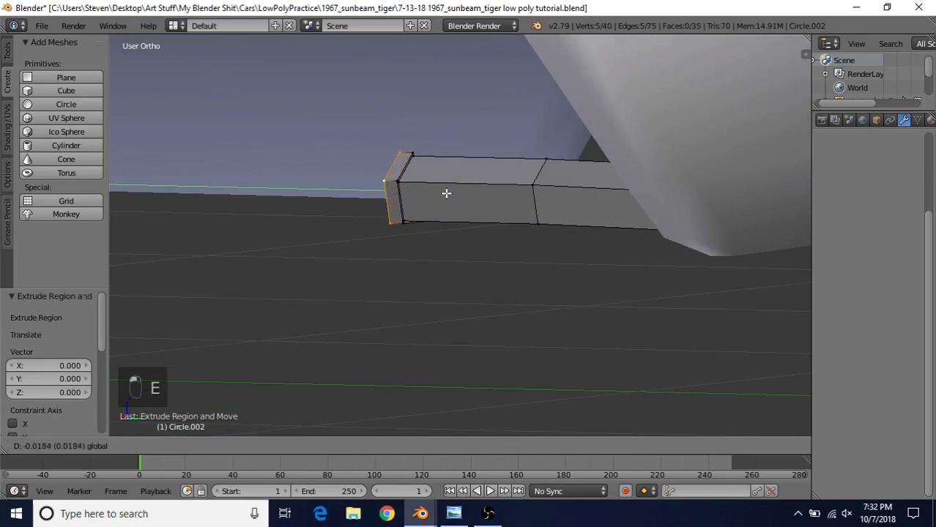
pyautogui.moveTo(421, 188); pyautogui.dragTo(419, 187)
# Extrude the collar's front loop in place and scale it up slightly to form a second raised edge.
pyautogui.press('e')
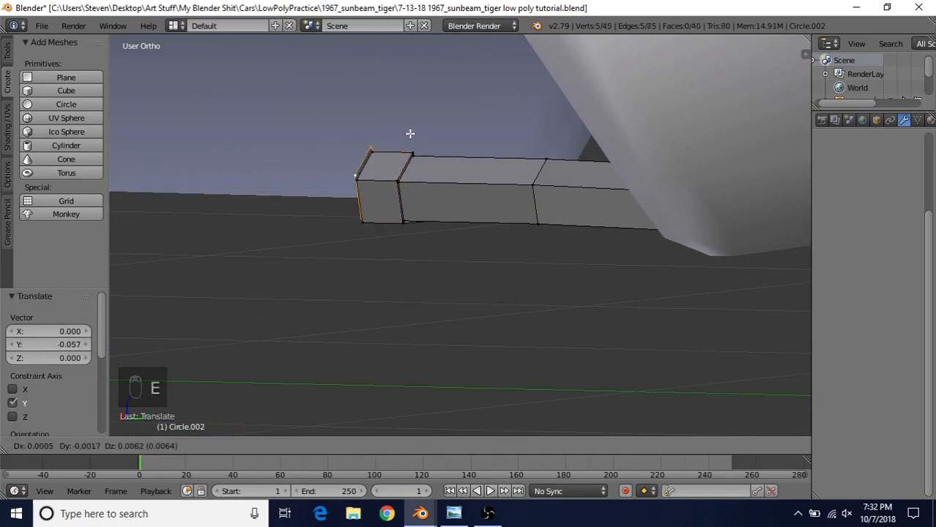
pyautogui.rightClick(409, 135)
pyautogui.moveTo(409, 139); pyautogui.dragTo(405, 190, button='middle')
pyautogui.scroll(2, 386, 174)
pyautogui.press('s')
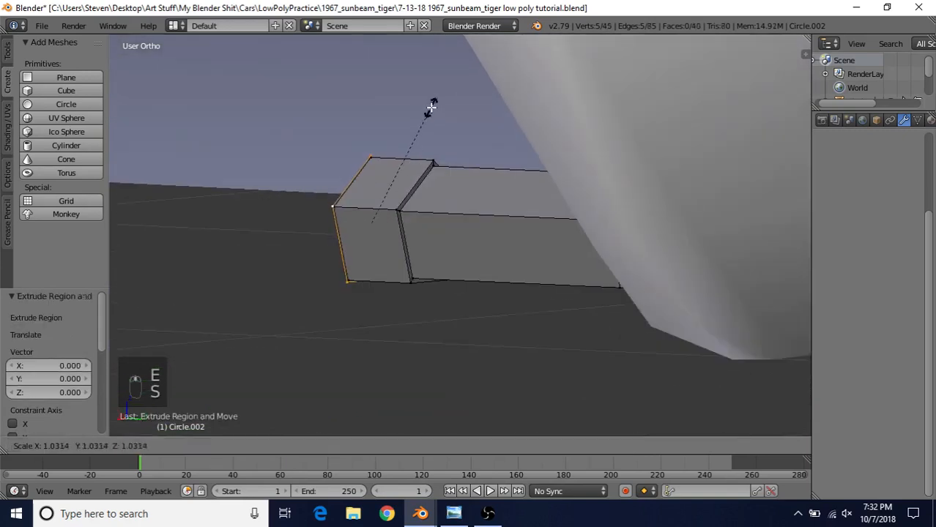
pyautogui.click(432, 110)
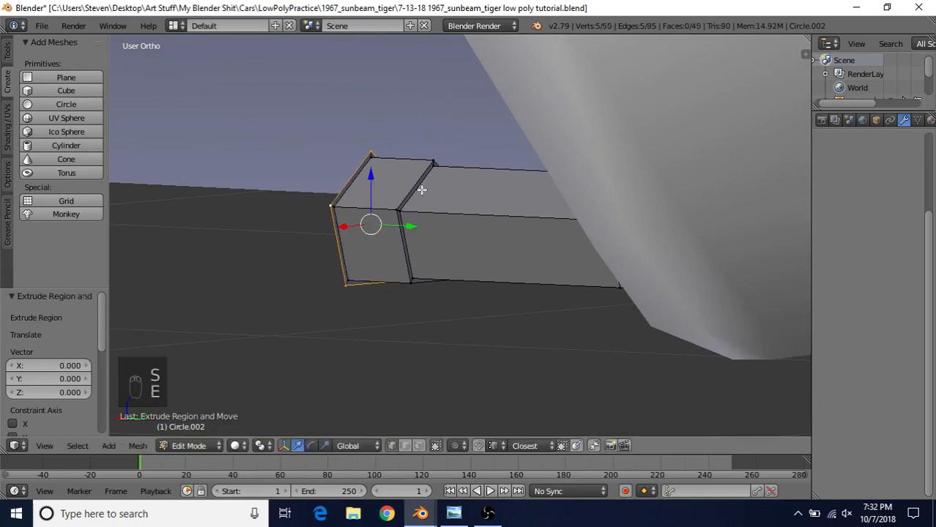
# Extrude the second raised edge's loop about -0.019 along Y to form a narrow ring in front of the collar.
pyautogui.moveTo(421, 191); pyautogui.dragTo(422, 208, button='middle')
pyautogui.press('e')
pyautogui.middleClick(403, 226)
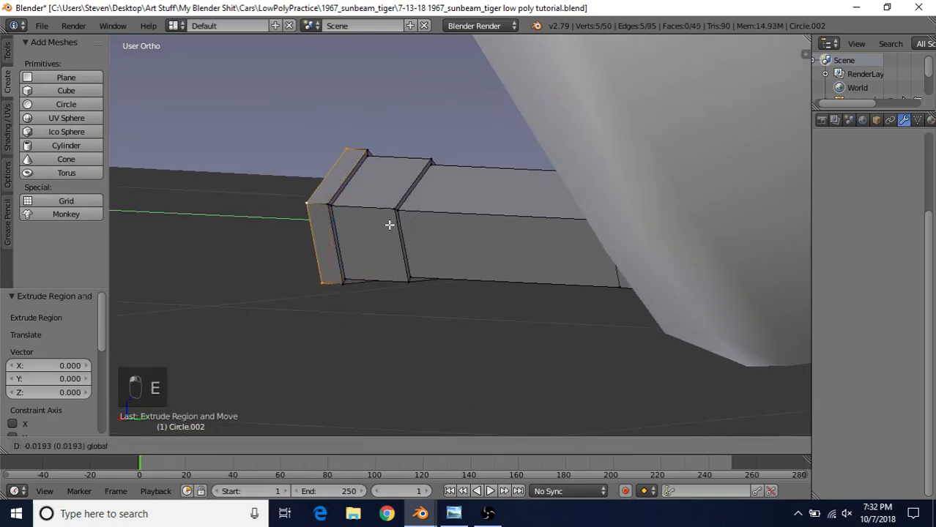
pyautogui.click(388, 225)
# Extrude the ring's front loop, move it about -0.008 along Y and scale it up to about 1.4 as a flared end.
pyautogui.press('e')
pyautogui.rightClick(391, 173)
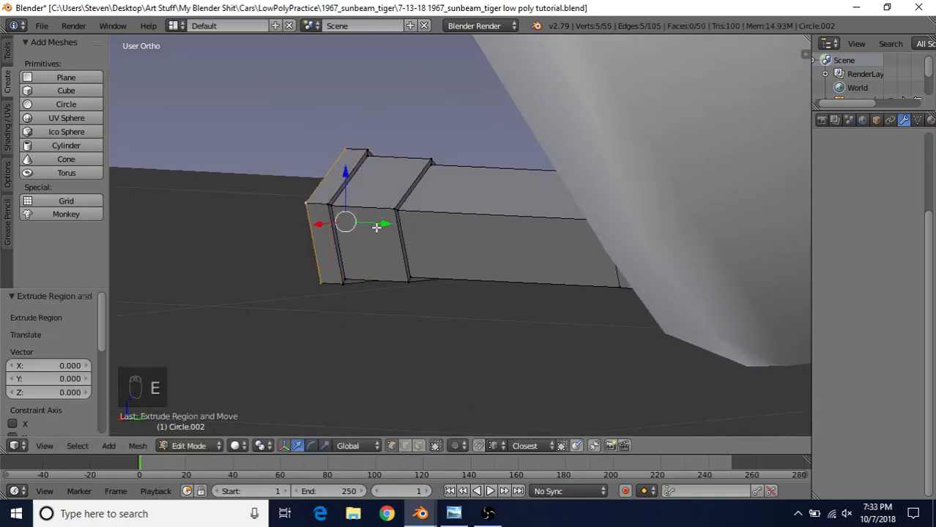
pyautogui.moveTo(386, 222); pyautogui.dragTo(378, 222)
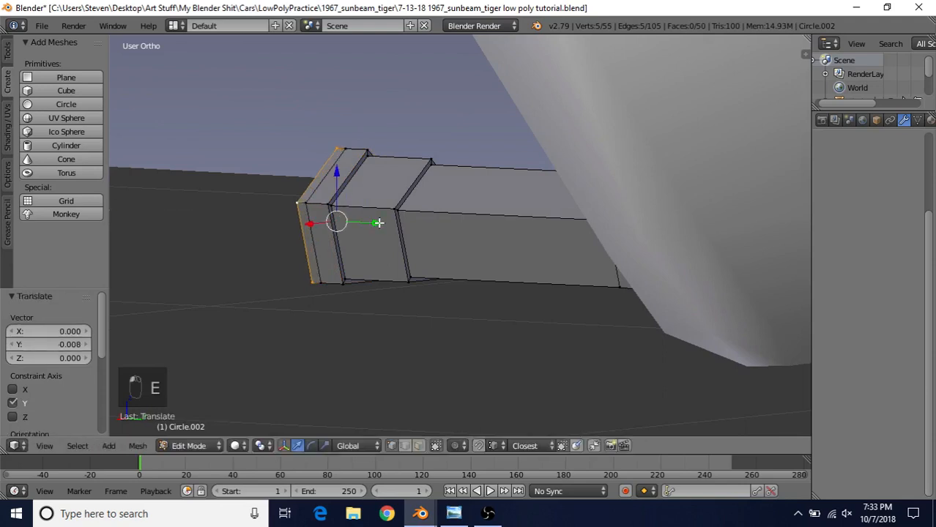
pyautogui.press('s')
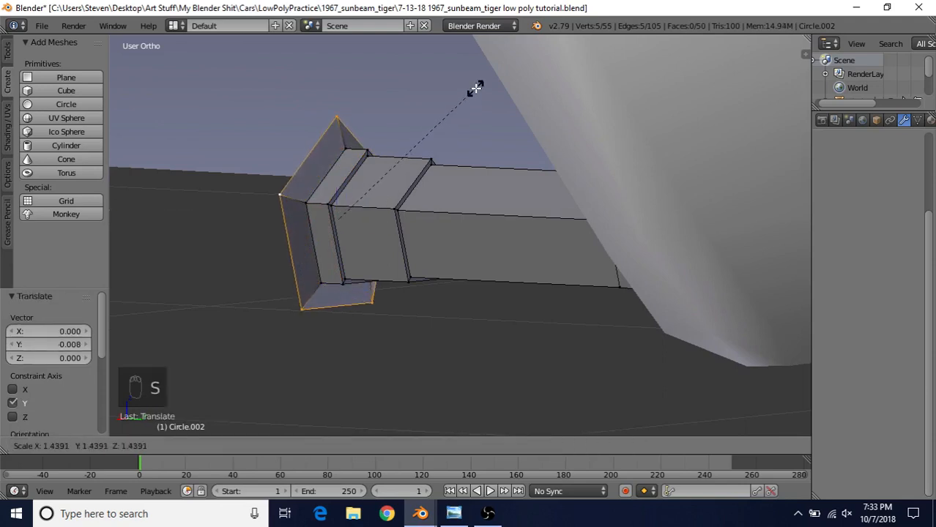
pyautogui.click(473, 94)
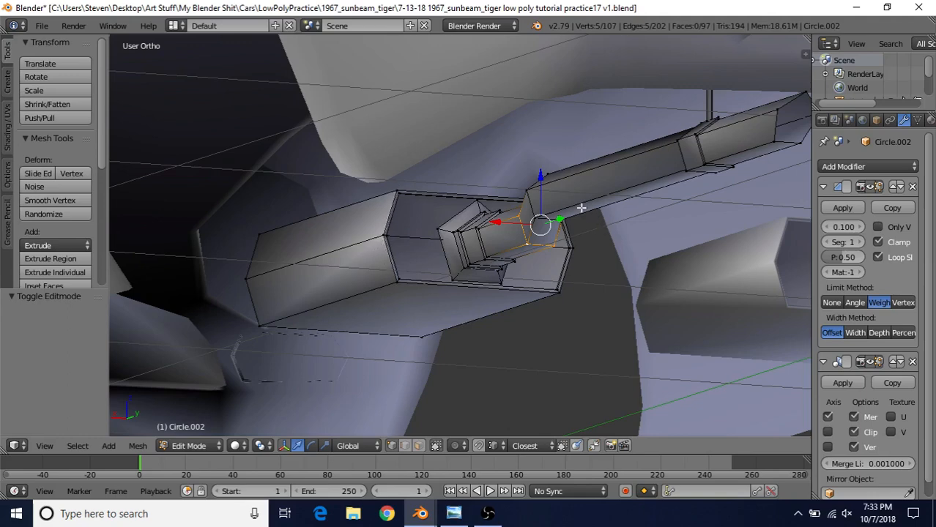
# Return to the tutorial file's Blender window and snap the 3D cursor to the selected flared end loop.
pyautogui.moveTo(420, 513)
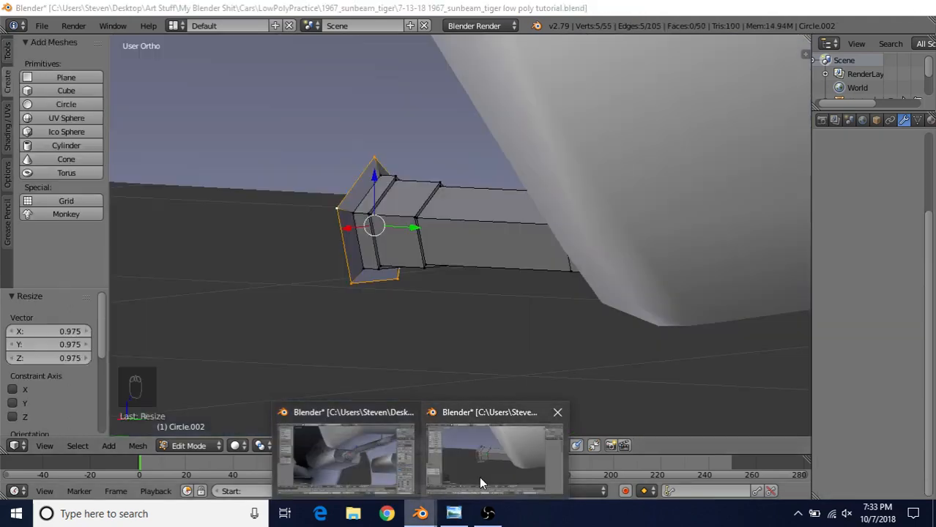
pyautogui.click(479, 469)
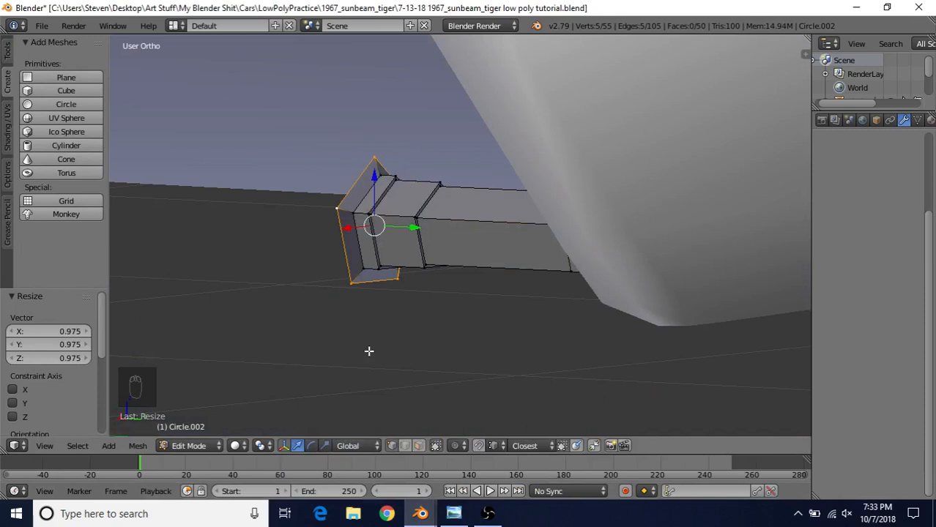
pyautogui.keyDown('shift'); pyautogui.moveTo(432, 282); pyautogui.dragTo(463, 287, button='middle'); pyautogui.keyUp('shift')
pyautogui.hotkey('shift', 's')
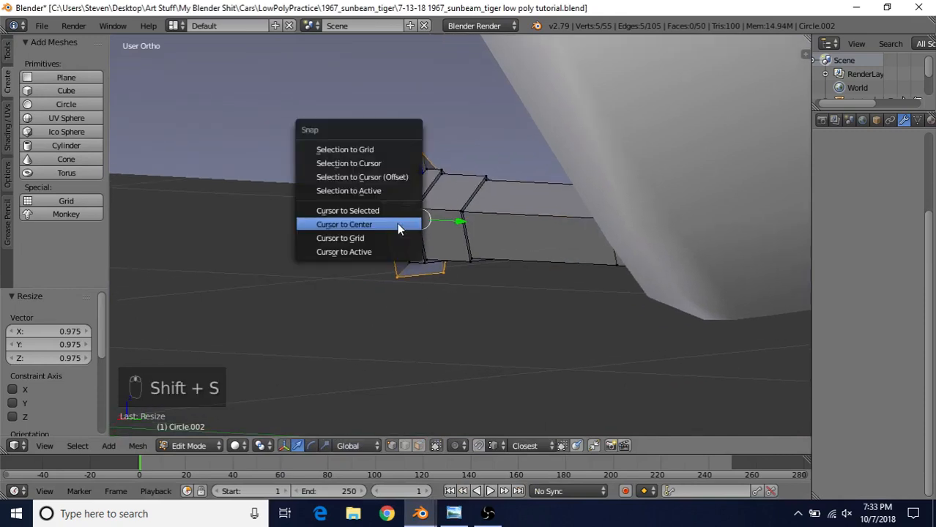
pyautogui.click(348, 210)
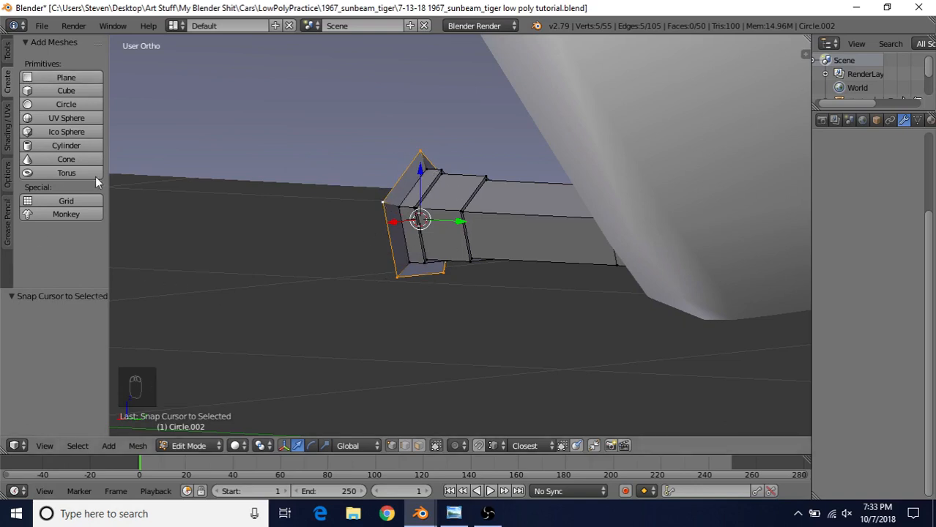
# Add an 8-vertex circle at the 3D cursor and rotate it 90° about X.
pyautogui.click(59, 103)
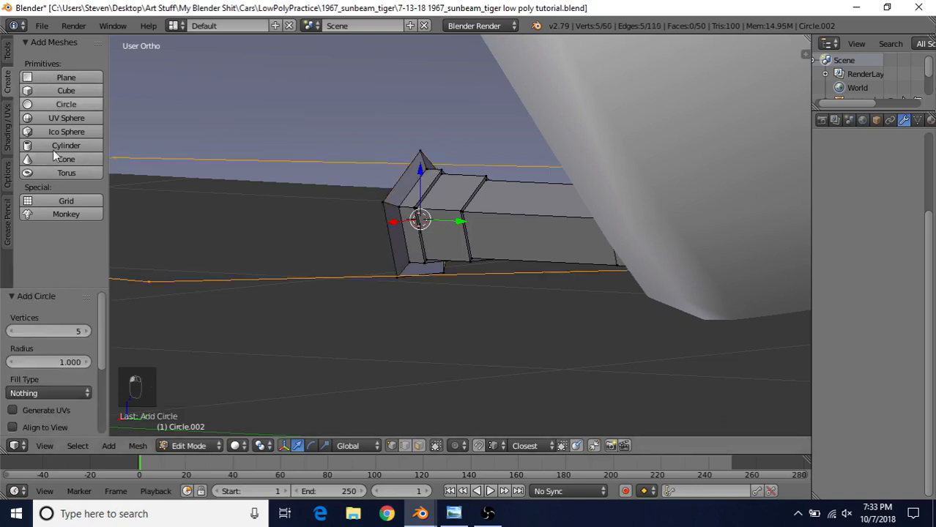
pyautogui.click(51, 334)
pyautogui.write('8')
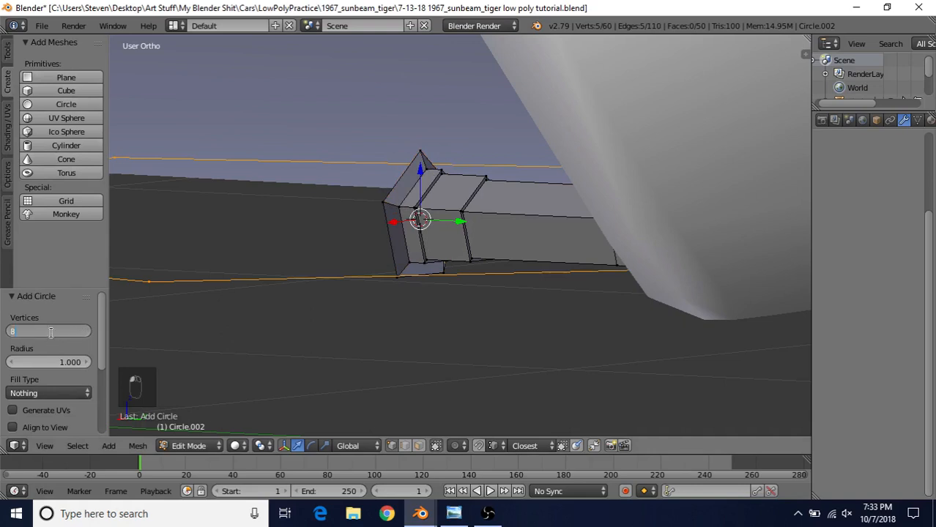
pyautogui.press('Return')
pyautogui.moveTo(625, 253); pyautogui.dragTo(605, 172, button='middle')
pyautogui.write('r')
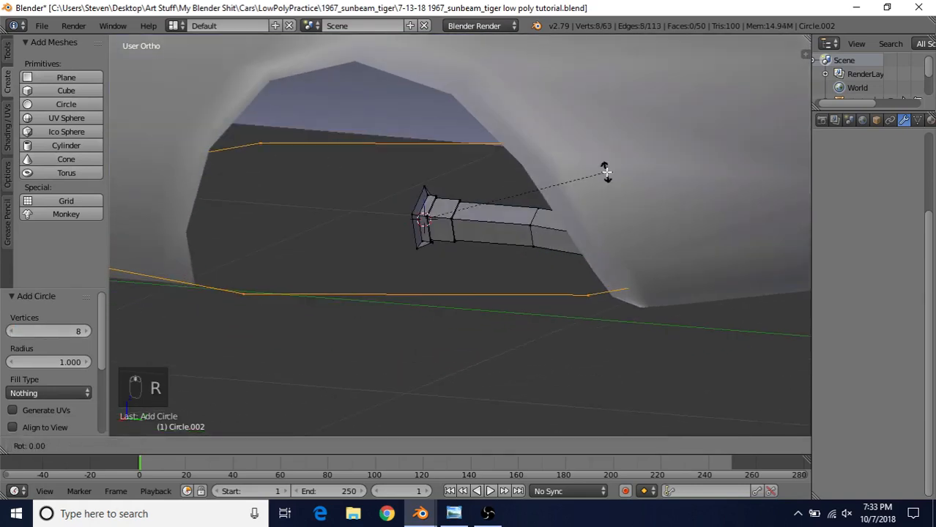
pyautogui.write('x90')
pyautogui.press('Return')
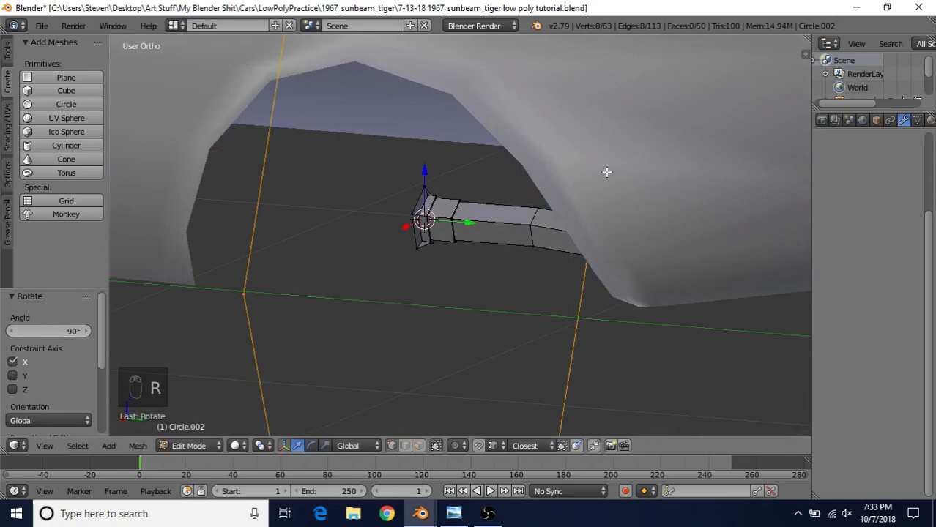
# Scale the circle to 0.090, then by 0.895 in the wireframe back view so it fits closely around the flared pipe end.
pyautogui.press('s')
pyautogui.click(433, 209)
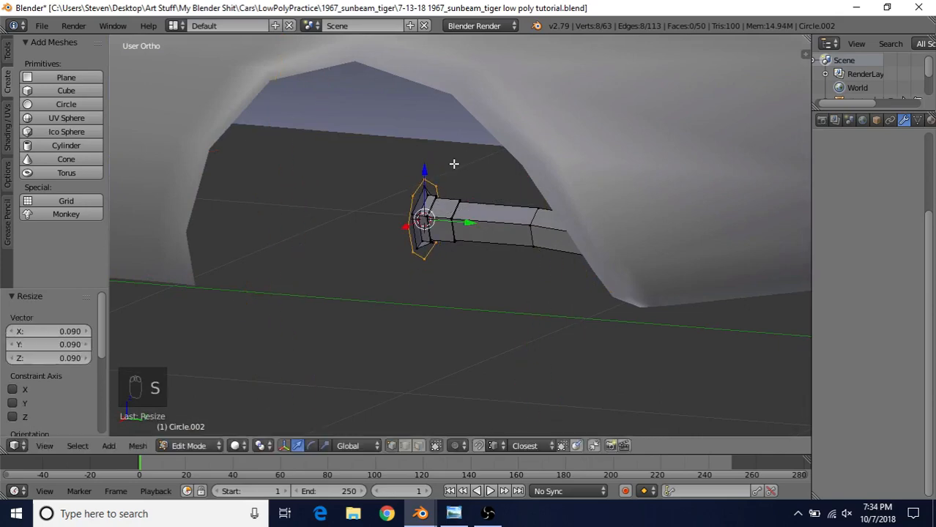
pyautogui.press('ctrl+KP_1')
pyautogui.press('z')
pyautogui.keyDown('shift'); pyautogui.moveTo(473, 142); pyautogui.dragTo(404, 162, button='middle'); pyautogui.keyUp('shift')
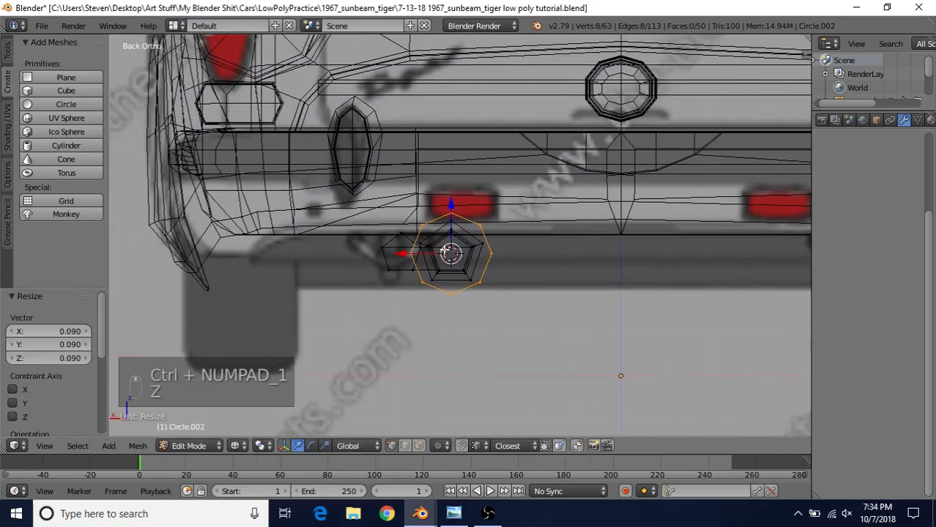
pyautogui.scroll(4, 474, 240)
pyautogui.keyDown('shift'); pyautogui.moveTo(475, 246); pyautogui.dragTo(483, 196, button='middle'); pyautogui.keyUp('shift')
pyautogui.scroll(2, 482, 212)
pyautogui.press('s')
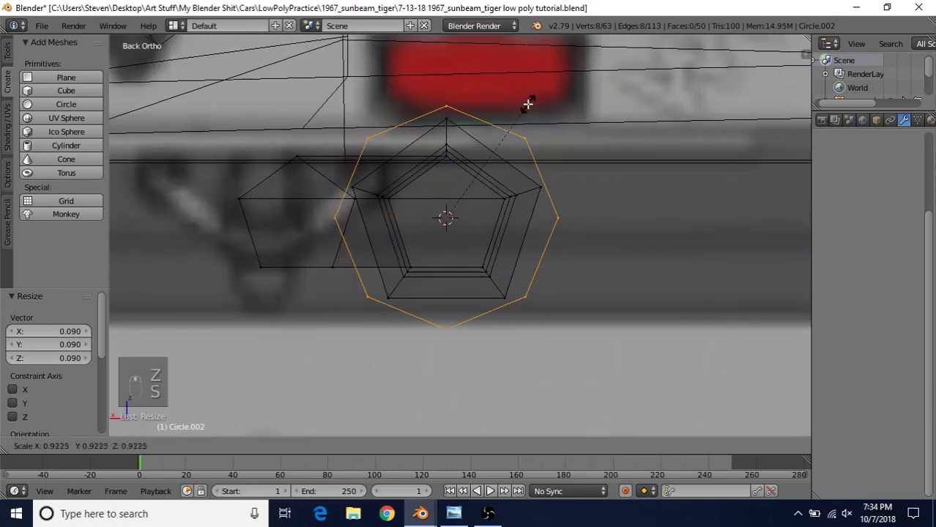
pyautogui.click(525, 103)
pyautogui.scroll(-1, 406, 143)
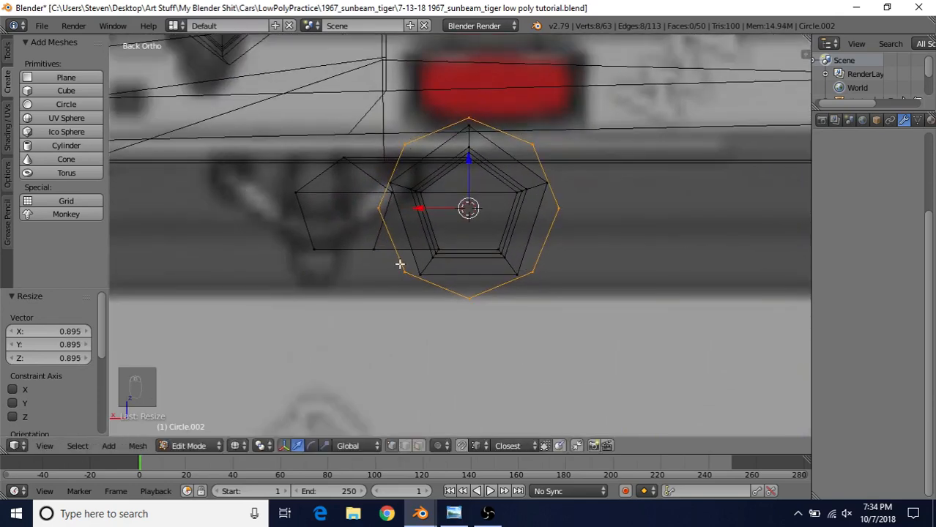
# Delete the circle's top, bottom and inner-side vertices, keeping only the three on the side facing the car's outer edge.
pyautogui.keyDown('shift'); pyautogui.rightClick(402, 143); pyautogui.keyUp('shift')
pyautogui.keyDown('shift'); pyautogui.rightClick(380, 208); pyautogui.keyUp('shift')
pyautogui.keyDown('shift'); pyautogui.rightClick(397, 270); pyautogui.keyUp('shift')
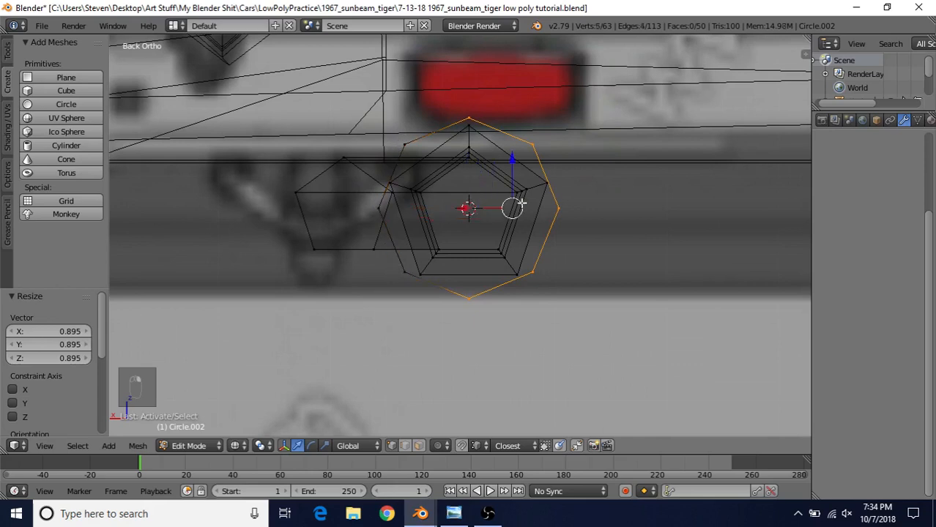
pyautogui.press('Delete')
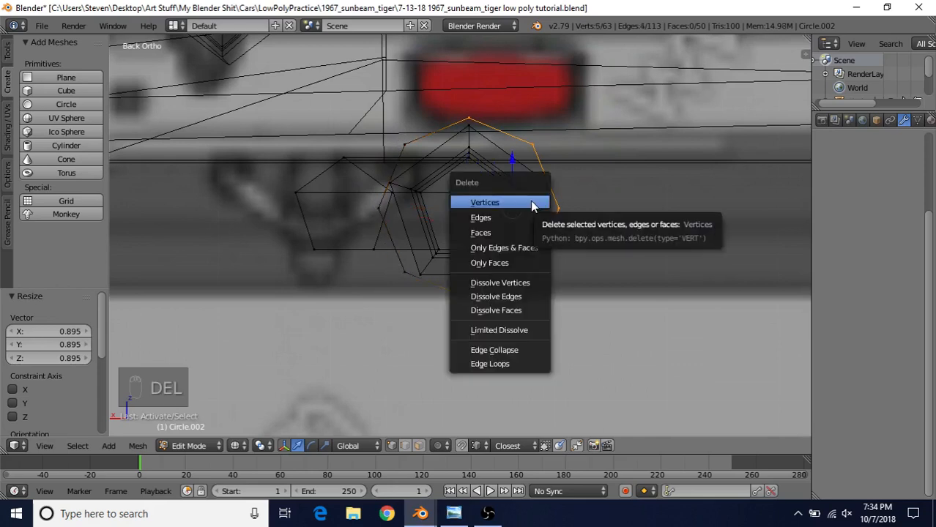
pyautogui.click(531, 203)
# Move the three remaining circle vertices about 0.119 along X, away from the pipe end.
pyautogui.rightClick(402, 143)
pyautogui.keyDown('shift'); pyautogui.rightClick(379, 208); pyautogui.keyUp('shift')
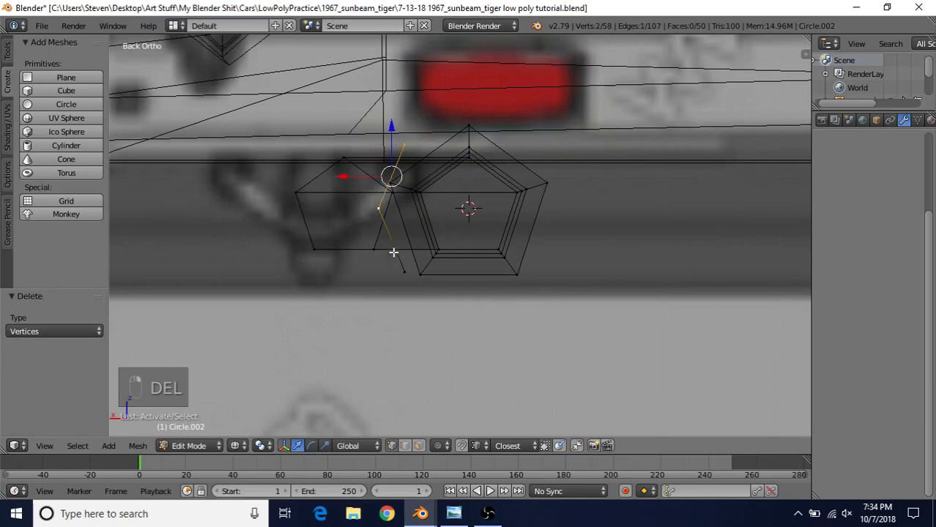
pyautogui.keyDown('shift'); pyautogui.rightClick(404, 271); pyautogui.keyUp('shift')
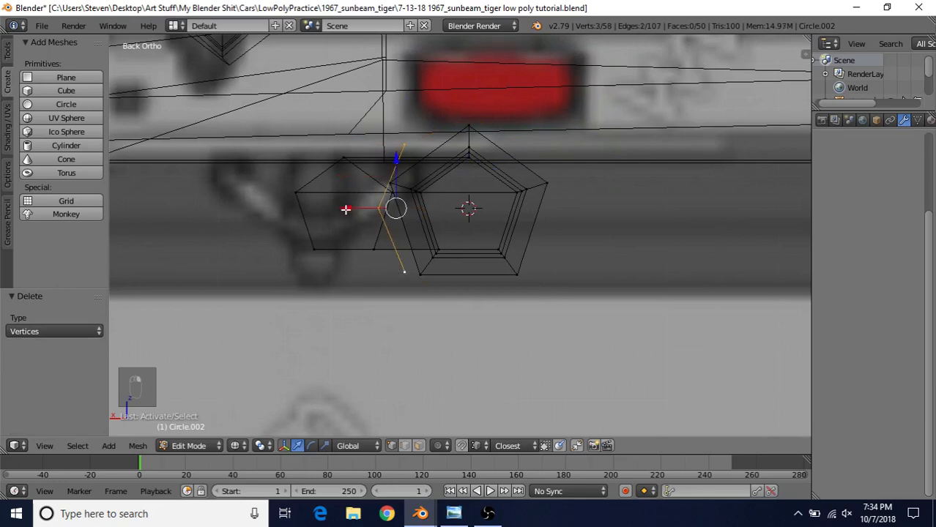
pyautogui.press('g')
pyautogui.press('x')
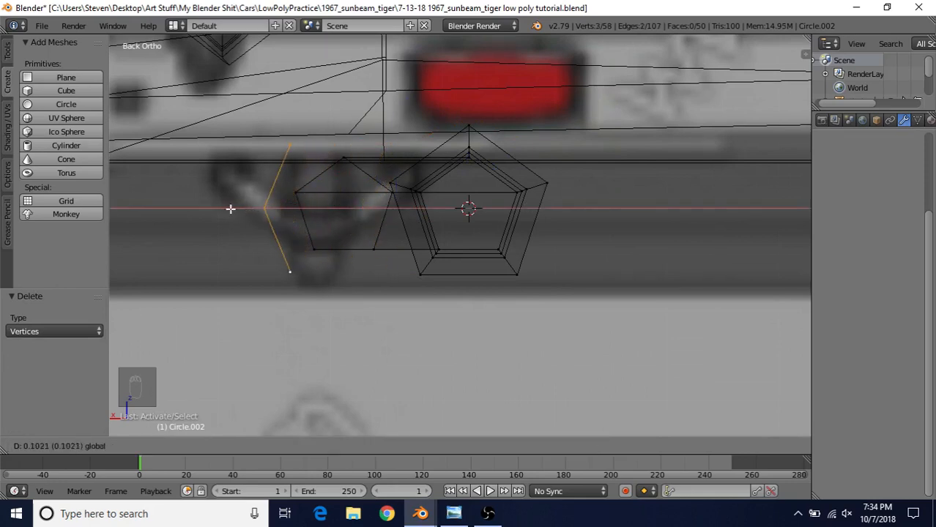
pyautogui.click(212, 210)
# Set the pivot point to the 3D cursor, duplicate the three-vertex arc and mirror the copy by scaling it -1 along X.
pyautogui.click(261, 446)
pyautogui.click(286, 413)
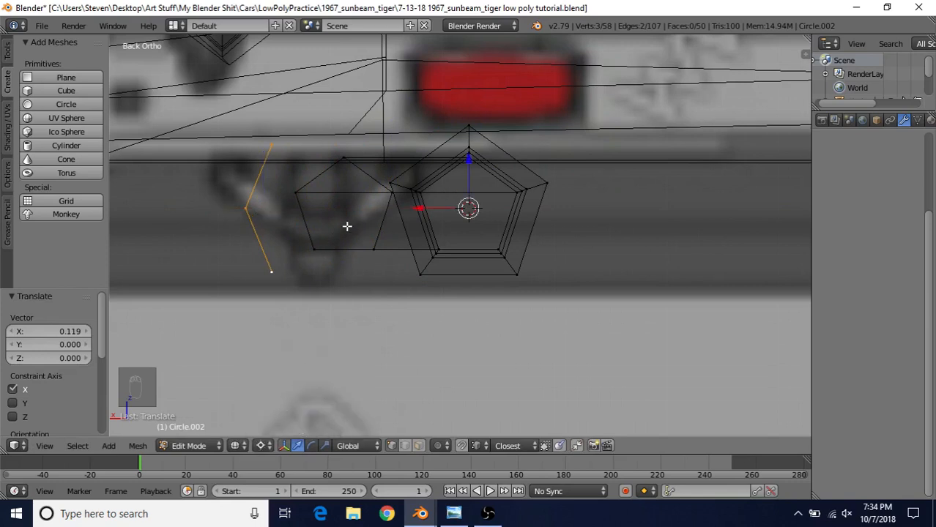
pyautogui.hotkey('shift', 'd')
pyautogui.rightClick(373, 180)
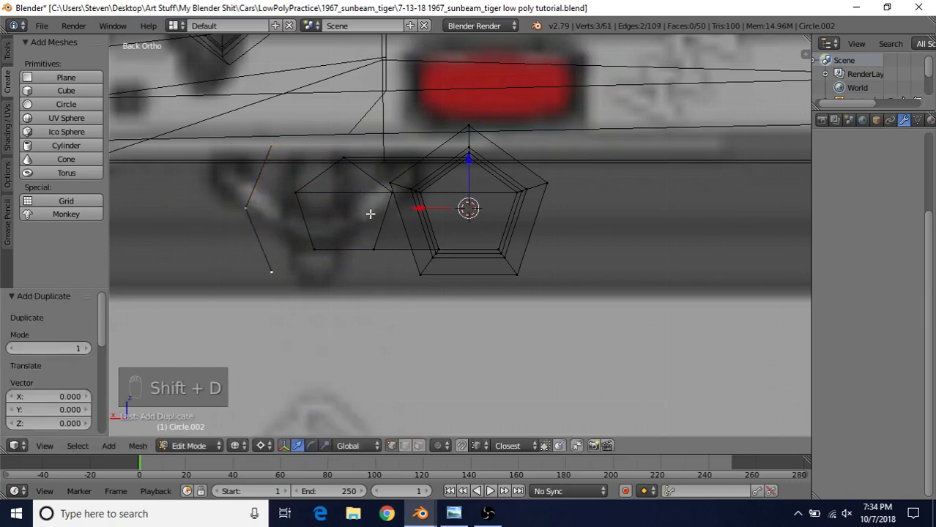
pyautogui.write('sx')
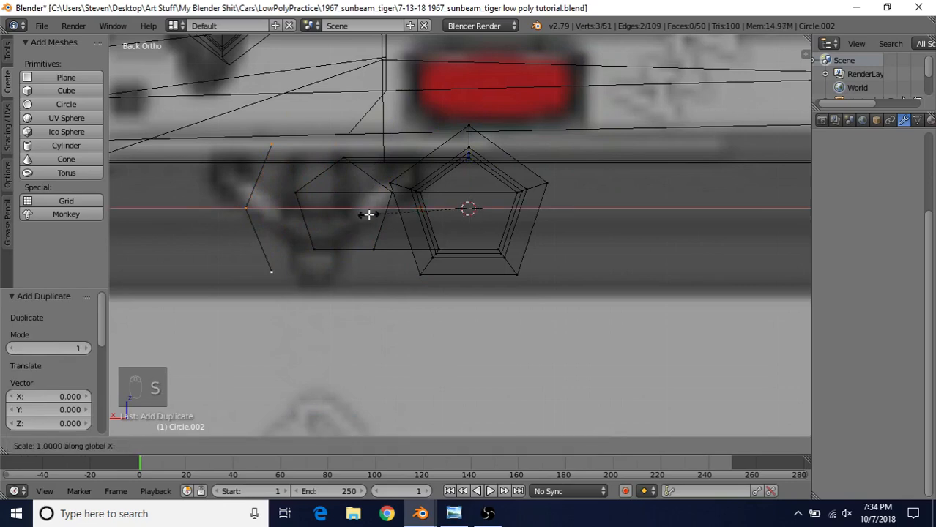
pyautogui.write('-1')
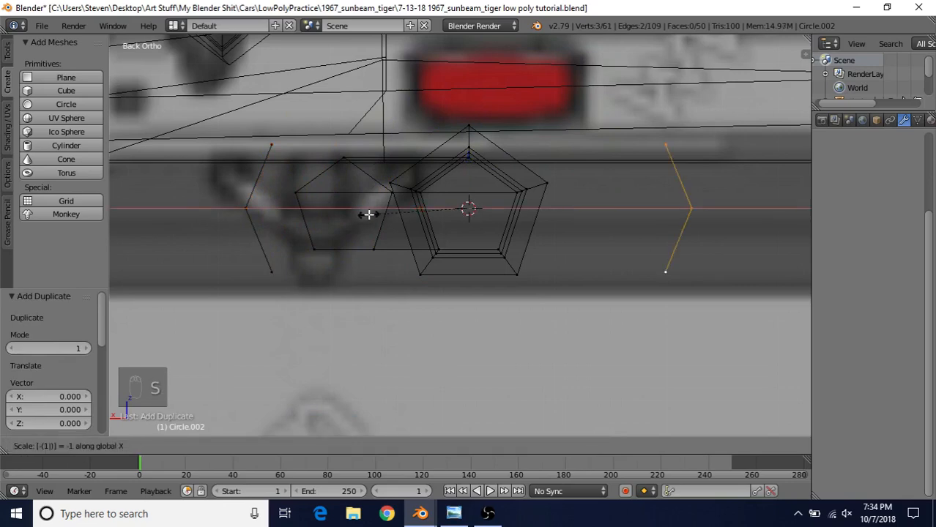
pyautogui.click(369, 214)
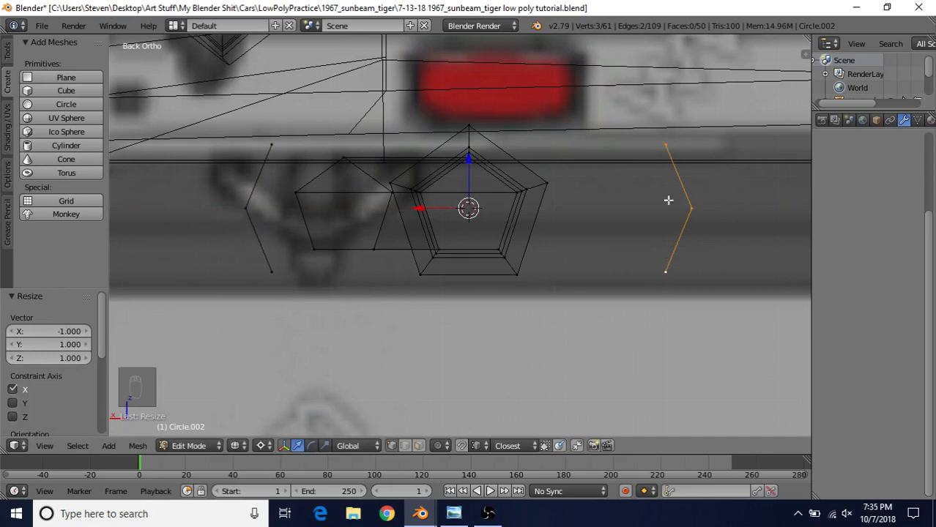
# Fill a face between the two three-vertex arcs and split it by connecting their middle vertices.
pyautogui.keyDown('shift'); pyautogui.rightClick(270, 146); pyautogui.keyUp('shift')
pyautogui.keyDown('shift'); pyautogui.rightClick(248, 209); pyautogui.keyUp('shift')
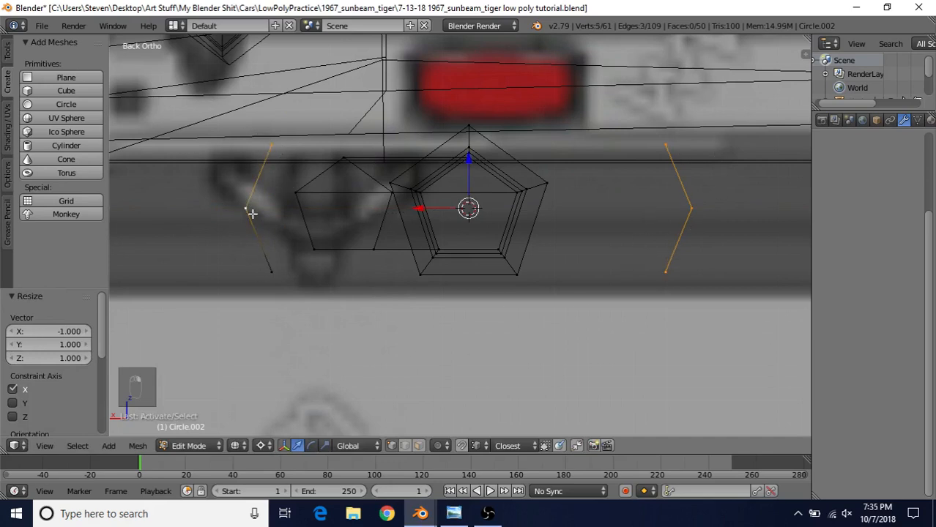
pyautogui.keyDown('shift'); pyautogui.rightClick(272, 268); pyautogui.keyUp('shift')
pyautogui.press('f')
pyautogui.rightClick(251, 207)
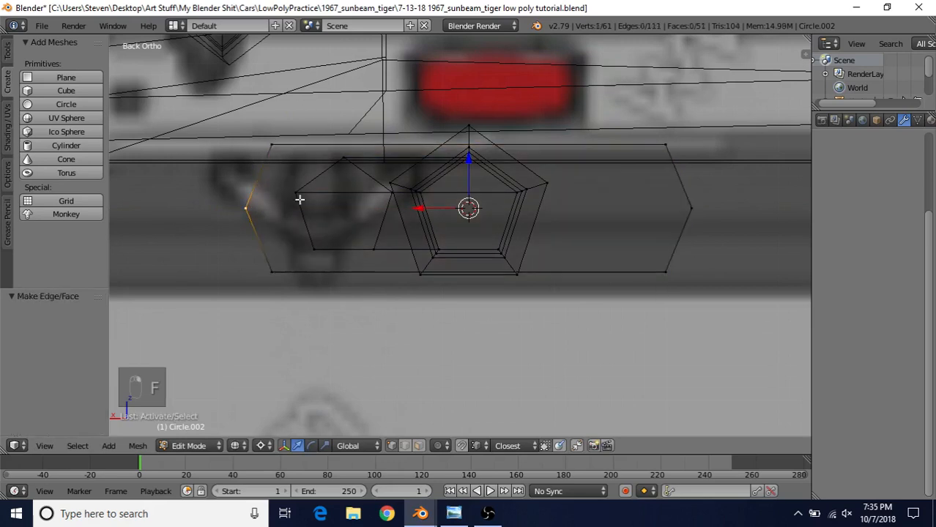
pyautogui.keyDown('shift'); pyautogui.rightClick(690, 200); pyautogui.keyUp('shift')
pyautogui.press('j')
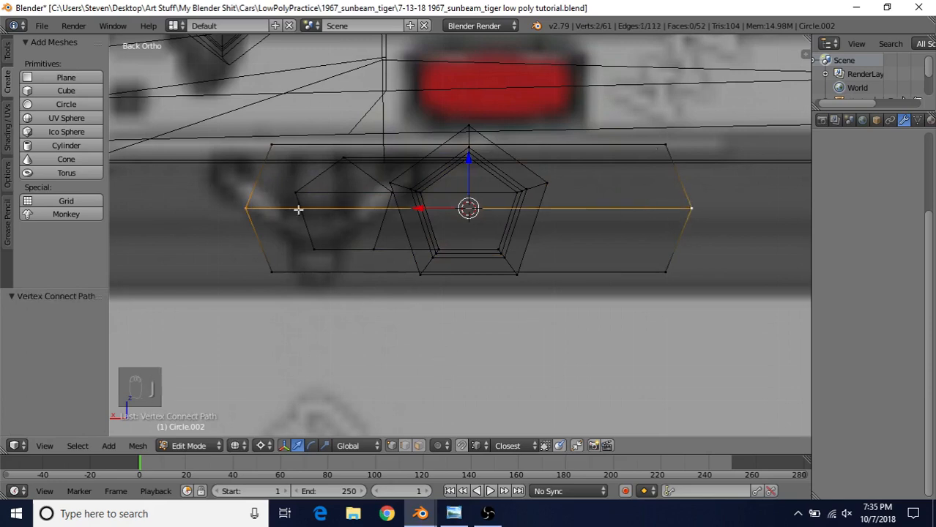
# Select the whole linked muffler outline, set the pivot point to Median Point and scale it 1.133 along Z.
pyautogui.rightClick(282, 157)
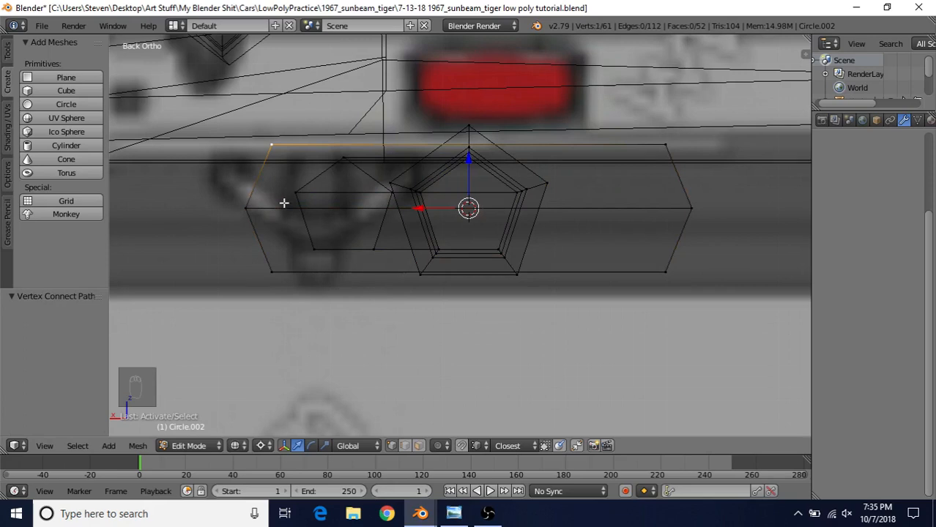
pyautogui.hotkey('ctrl', 'l')
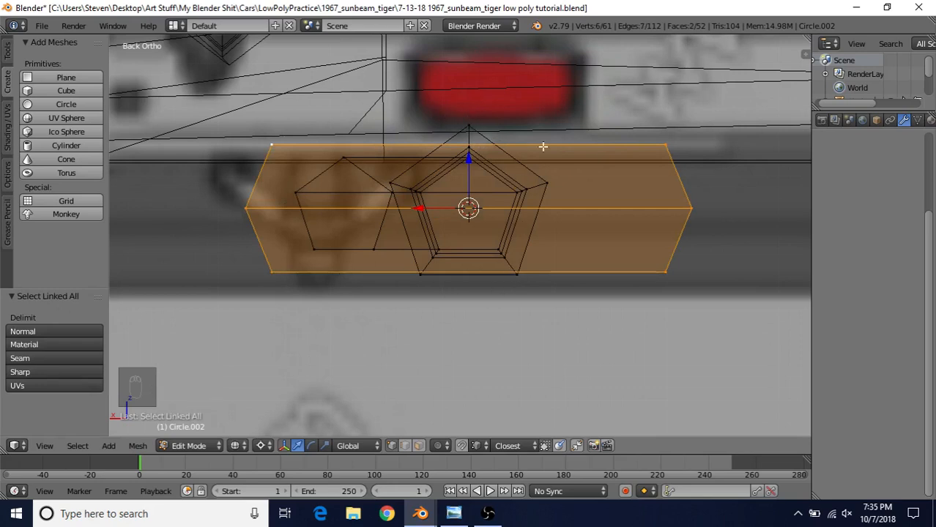
pyautogui.click(261, 446)
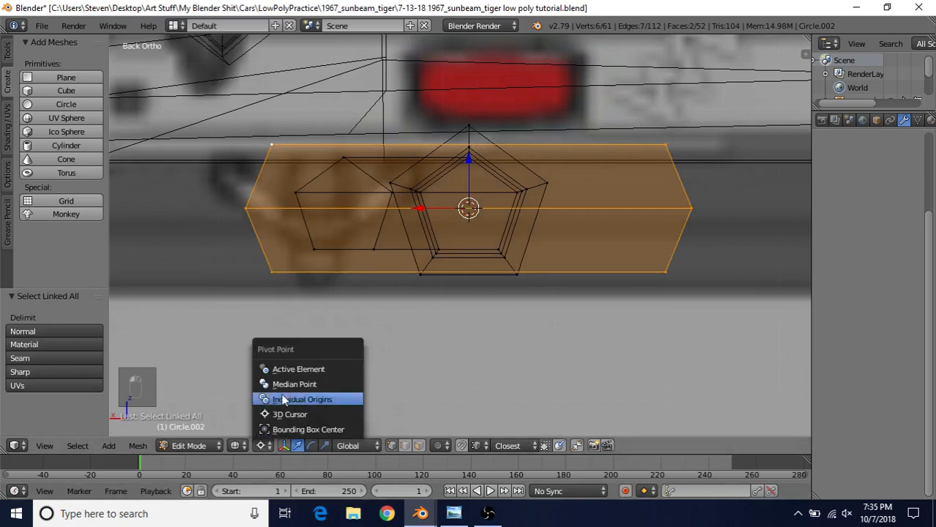
pyautogui.click(293, 387)
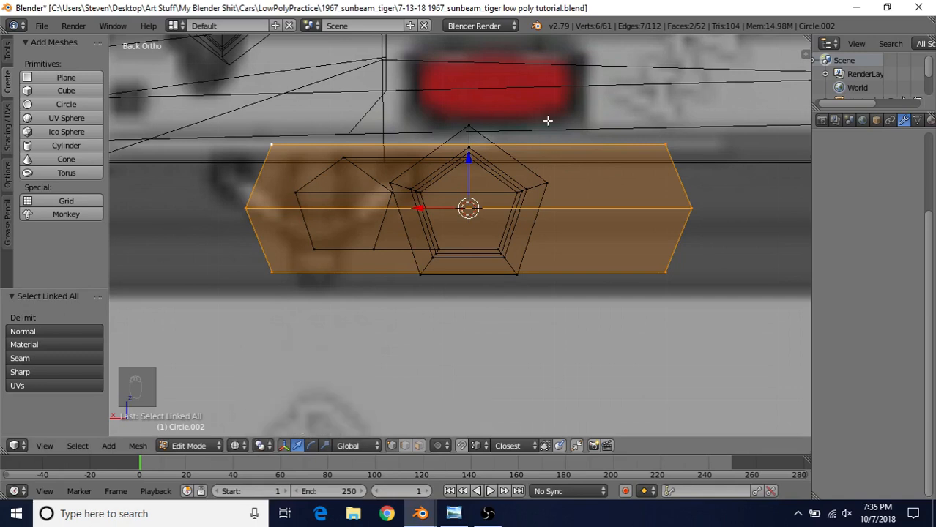
pyautogui.press('s')
pyautogui.press('z')
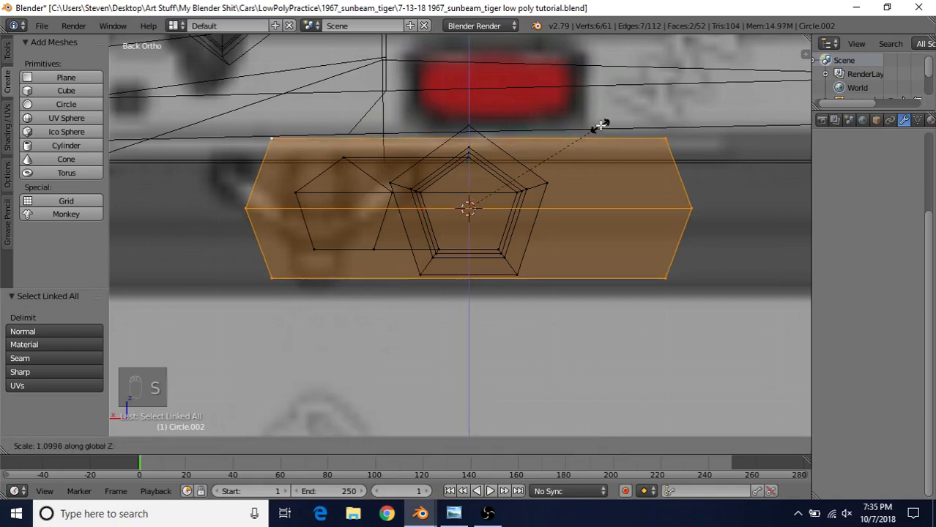
pyautogui.click(601, 122)
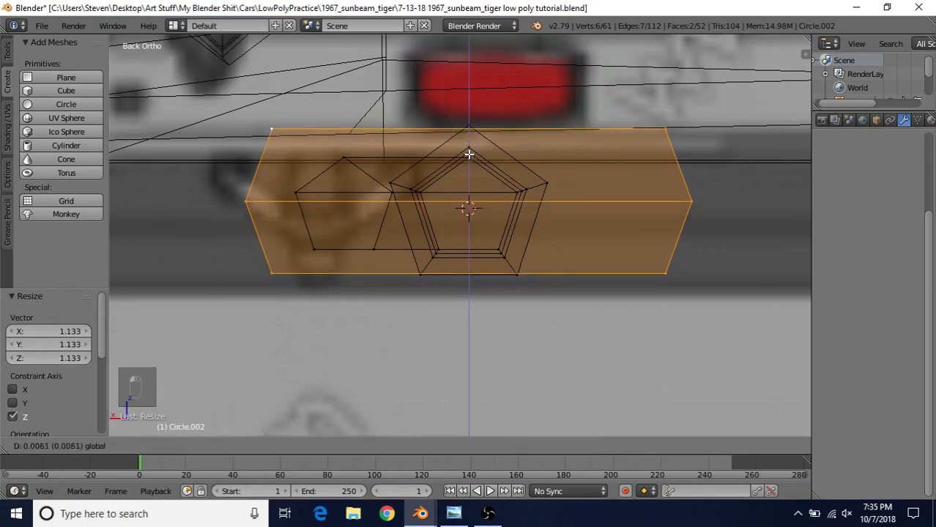
# Raise the muffler outline 0.004 along Z, scale it 1.093 along Z, and raise it another 0.004.
pyautogui.click(468, 156)
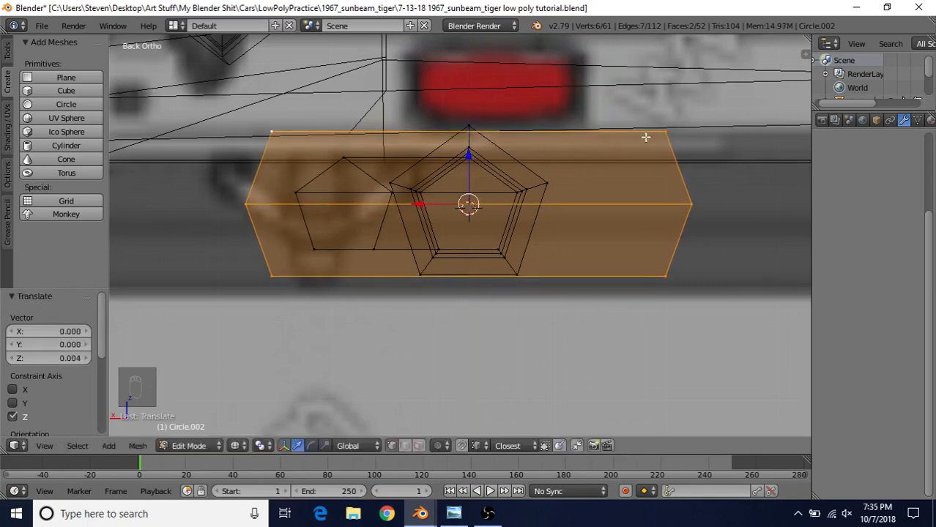
pyautogui.press('s')
pyautogui.press('z')
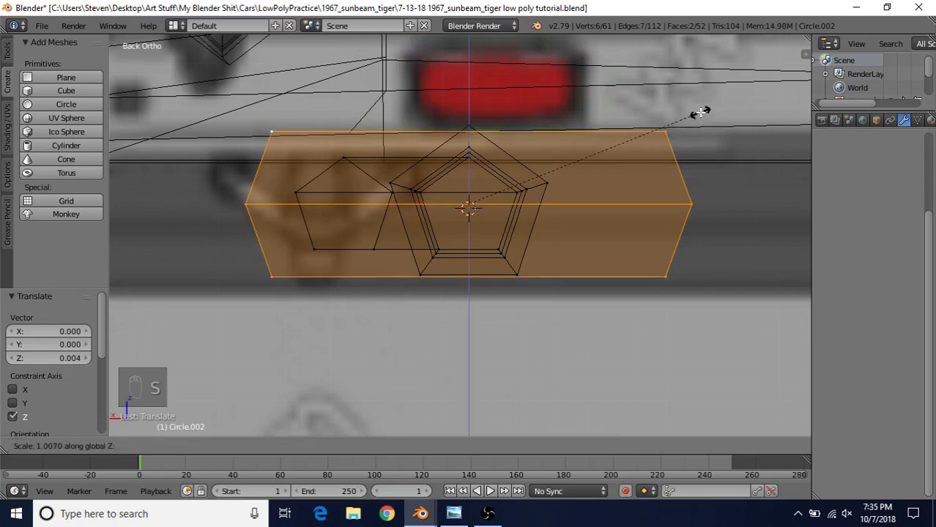
pyautogui.click(712, 88)
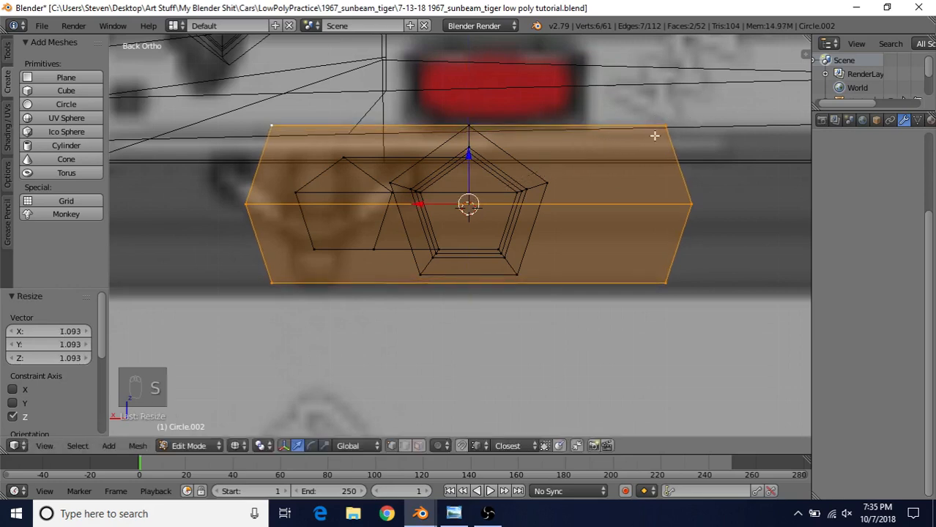
pyautogui.moveTo(468, 159); pyautogui.dragTo(469, 158)
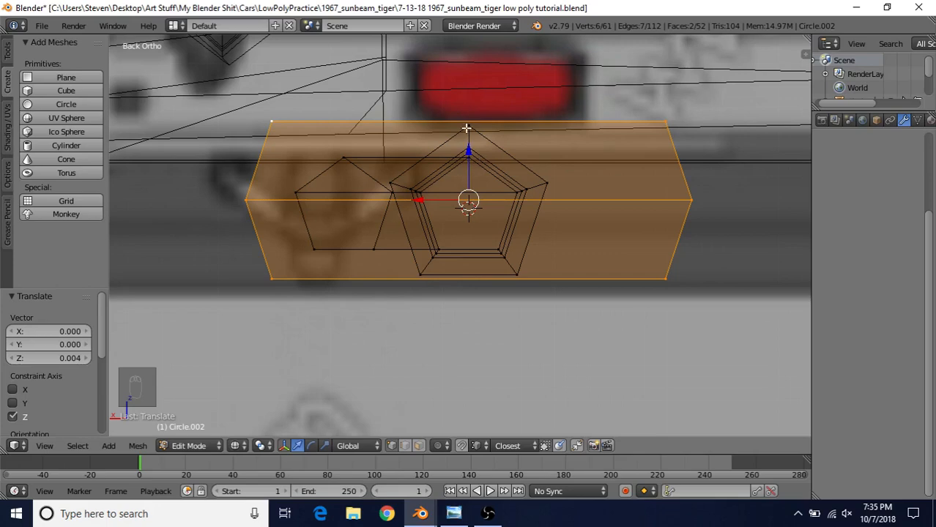
# In solid view, extrude the muffler outline about 0.317 along negative Y, then move the new end 0.057 further in that direction.
pyautogui.press('z')
pyautogui.moveTo(467, 152)
pyautogui.mouseDown(button='middle')
pyautogui.moveTo(461, 253)
pyautogui.moveTo(548, 230)
pyautogui.moveTo(524, 224)
pyautogui.moveTo(516, 190)
pyautogui.moveTo(531, 150)
pyautogui.mouseUp(button='middle')
pyautogui.press('e')
pyautogui.rightClick(535, 145)
pyautogui.moveTo(521, 226); pyautogui.dragTo(543, 233, button='middle')
pyautogui.moveTo(505, 205); pyautogui.dragTo(339, 203)
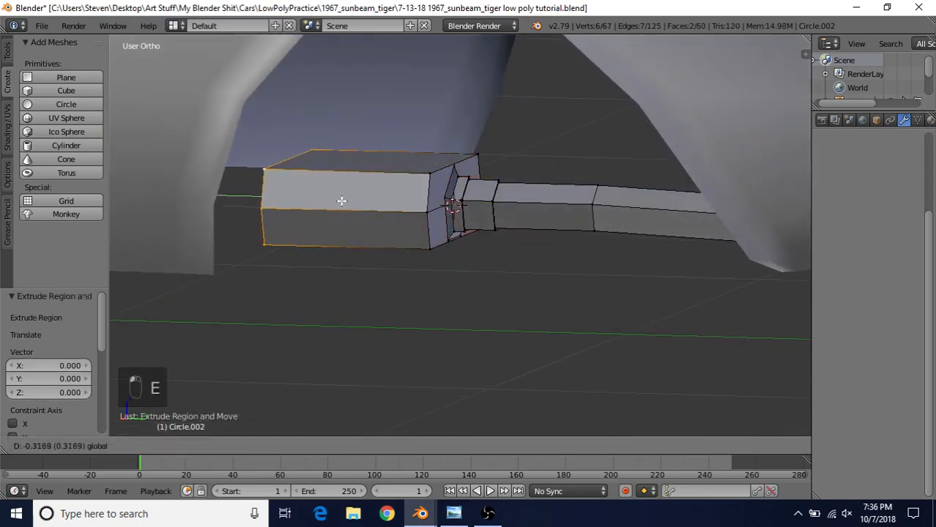
pyautogui.moveTo(339, 202); pyautogui.dragTo(492, 226, button='middle')
pyautogui.moveTo(395, 205); pyautogui.dragTo(374, 203)
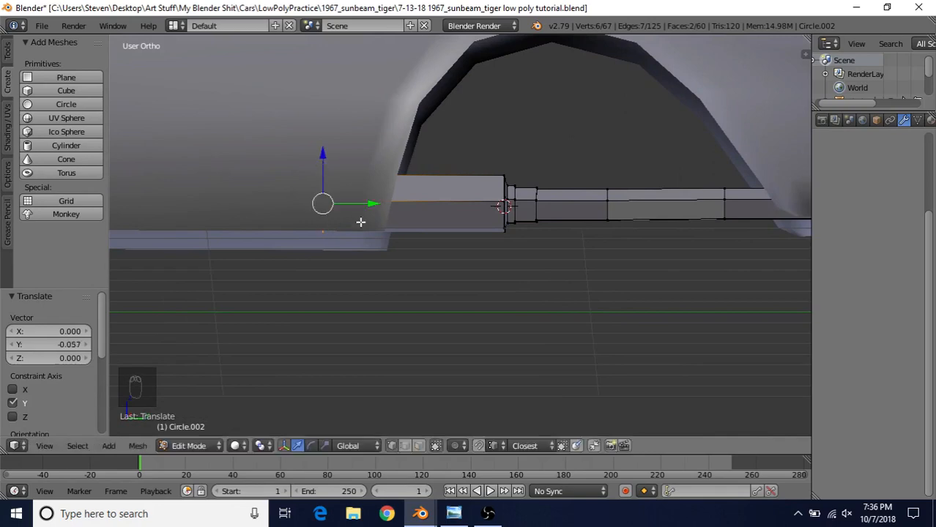
# Select the whole linked muffler body and scale it 1.090 along Z.
pyautogui.hotkey('ctrl', 'l')
pyautogui.moveTo(360, 222); pyautogui.dragTo(387, 248, button='middle')
pyautogui.scroll(3, 389, 249)
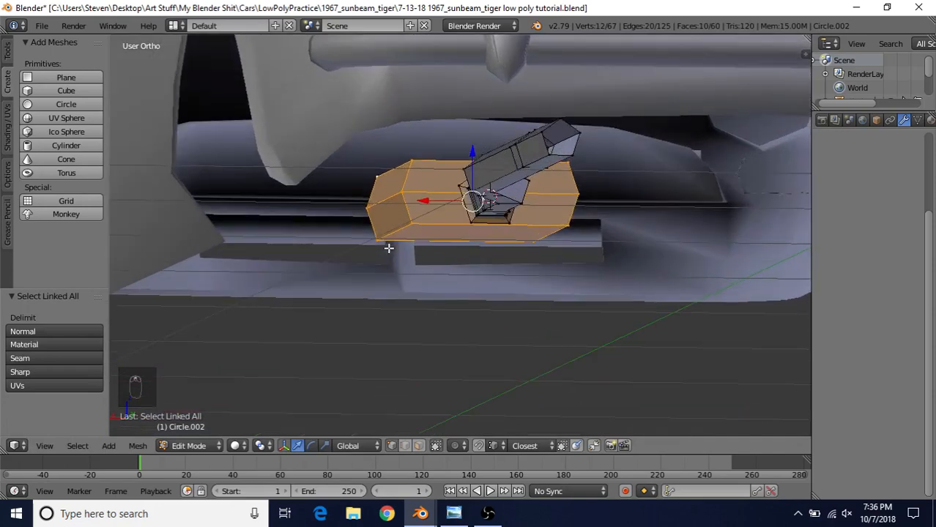
pyautogui.keyDown('shift'); pyautogui.moveTo(461, 249); pyautogui.dragTo(444, 278, button='middle'); pyautogui.keyUp('shift')
pyautogui.scroll(2, 444, 280)
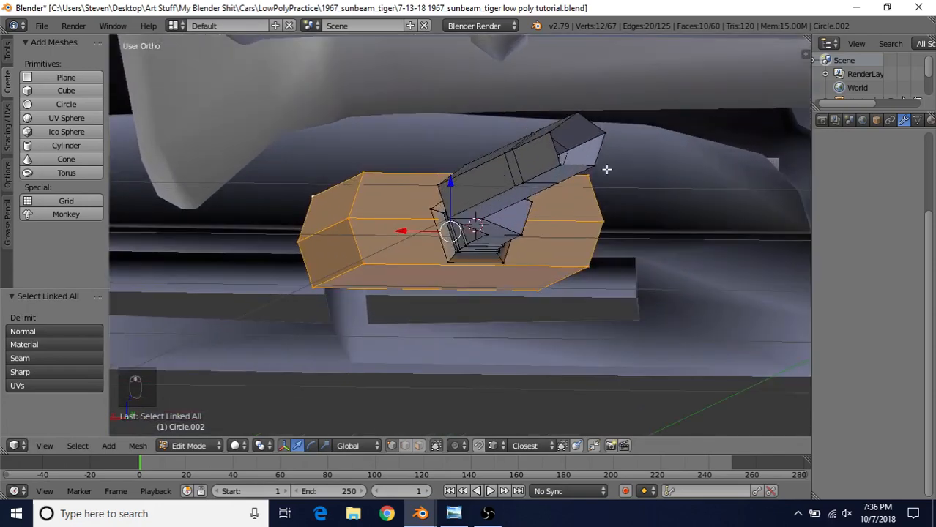
pyautogui.press('s')
pyautogui.press('z')
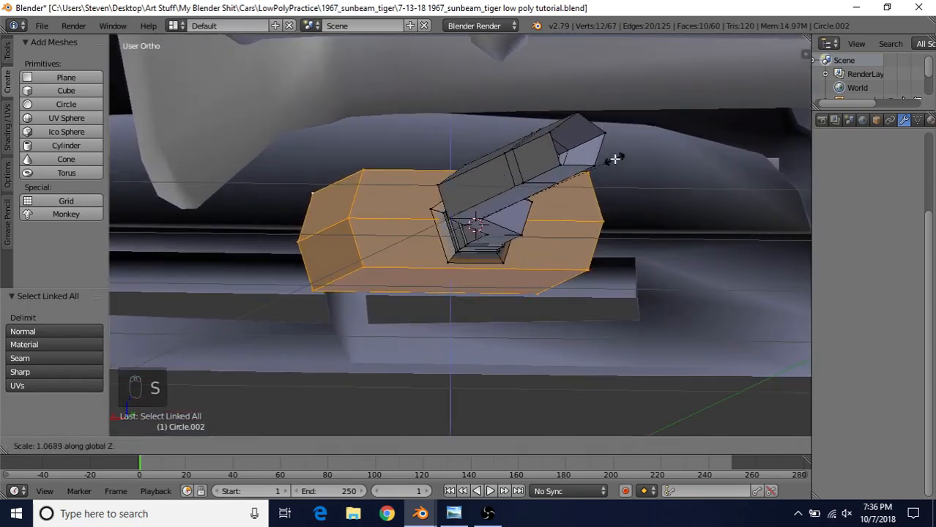
pyautogui.click(617, 154)
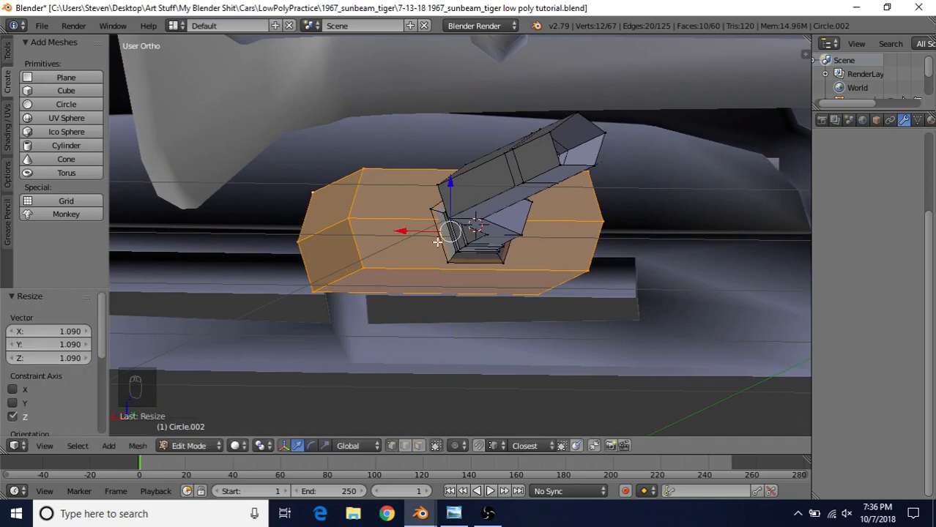
# Scale the muffler body 0.934 along X to narrow it.
pyautogui.moveTo(437, 242); pyautogui.dragTo(512, 247, button='middle')
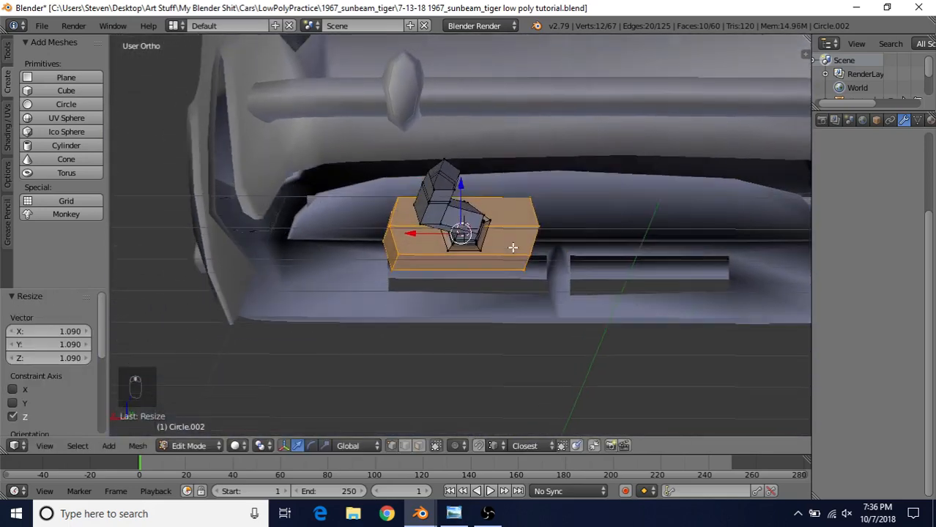
pyautogui.scroll(2, 512, 248)
pyautogui.press('s')
pyautogui.press('x')
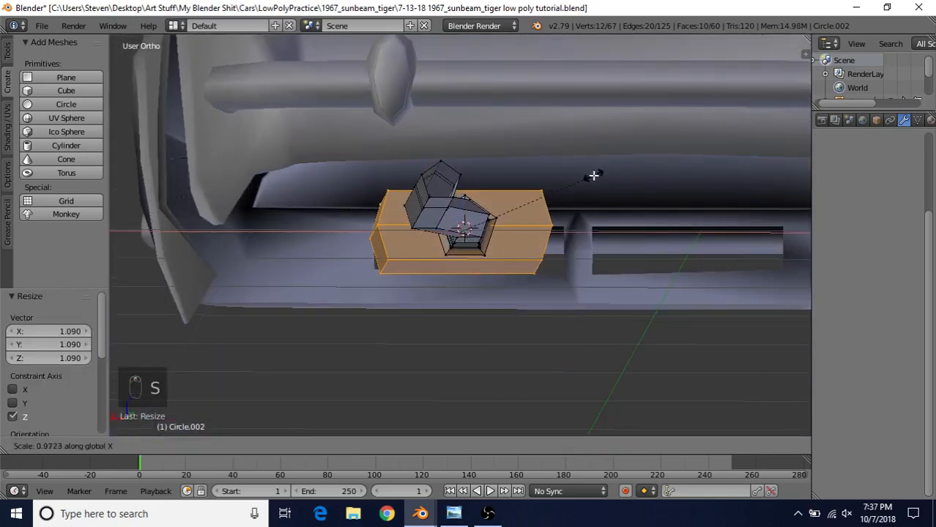
pyautogui.click(590, 180)
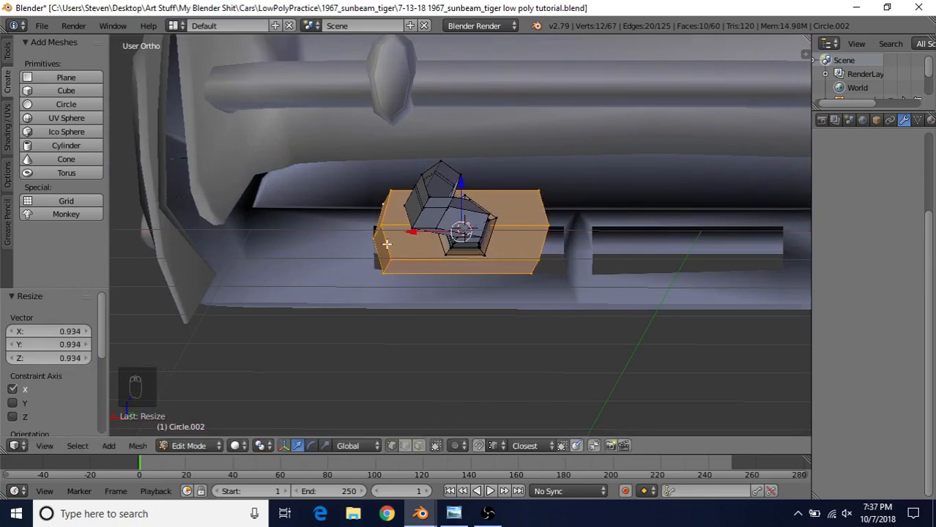
pyautogui.moveTo(489, 245)
pyautogui.mouseDown(button='middle')
pyautogui.moveTo(505, 232)
pyautogui.moveTo(507, 242)
pyautogui.mouseUp(button='middle')
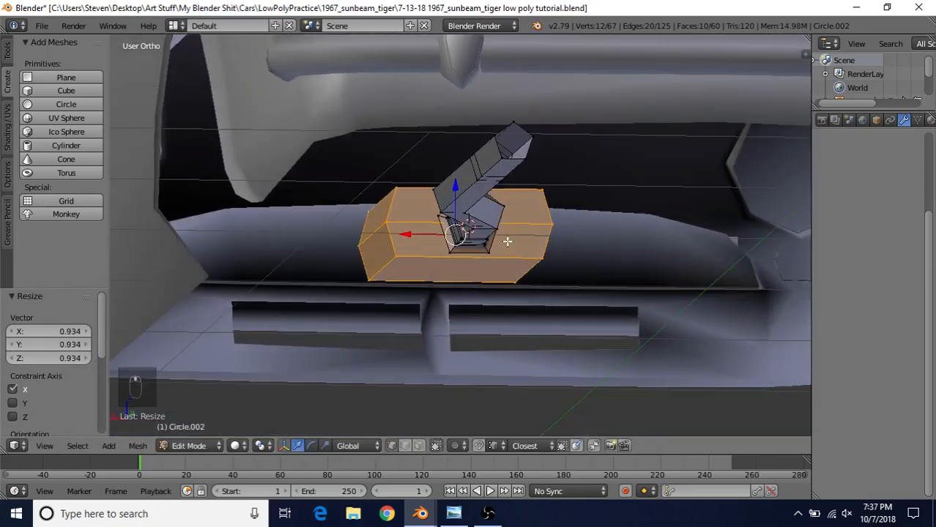
# Select the four faces on the muffler's front and rear ends and inset them by about 0.004.
pyautogui.moveTo(453, 373); pyautogui.dragTo(419, 443, button='middle')
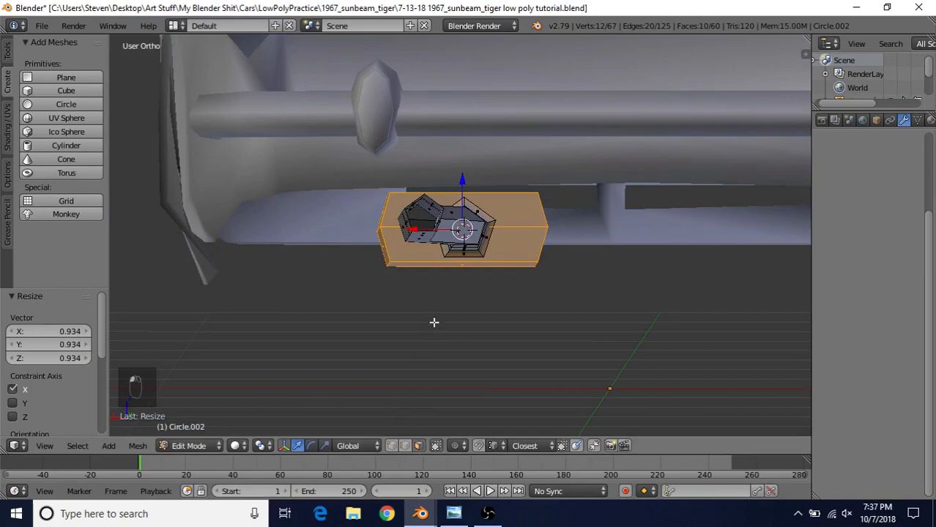
pyautogui.moveTo(432, 320); pyautogui.dragTo(468, 271, button='middle')
pyautogui.click(451, 208)
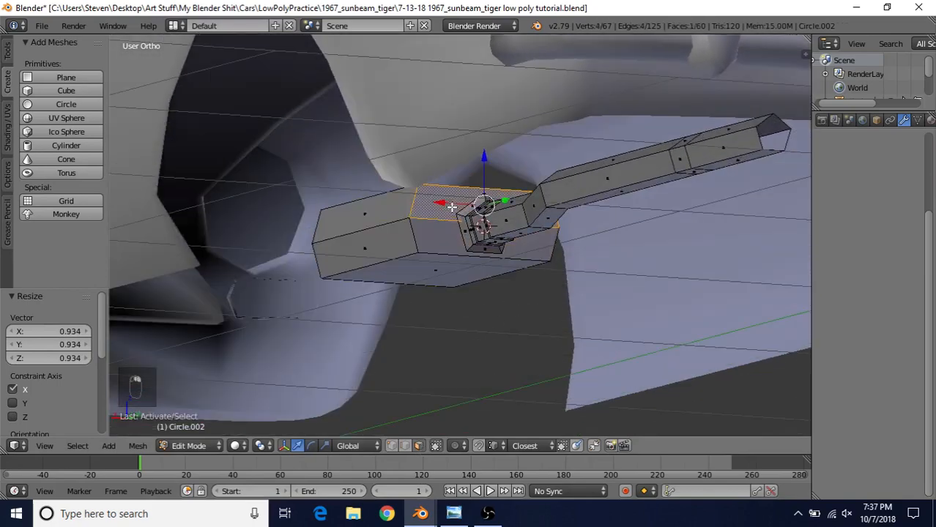
pyautogui.keyDown('shift'); pyautogui.click(442, 236); pyautogui.keyUp('shift')
pyautogui.moveTo(378, 275); pyautogui.dragTo(539, 246, button='middle')
pyautogui.keyDown('shift'); pyautogui.click(324, 189); pyautogui.keyUp('shift')
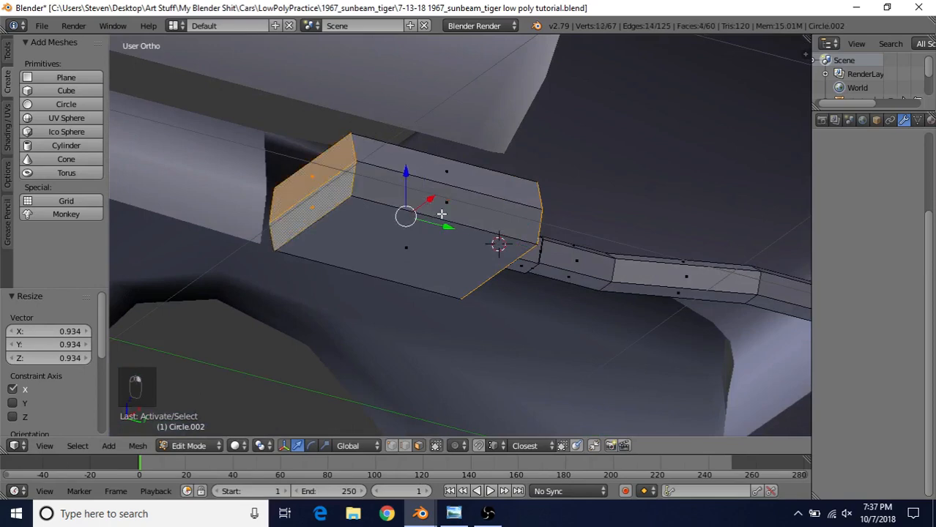
pyautogui.scroll(3, 452, 210)
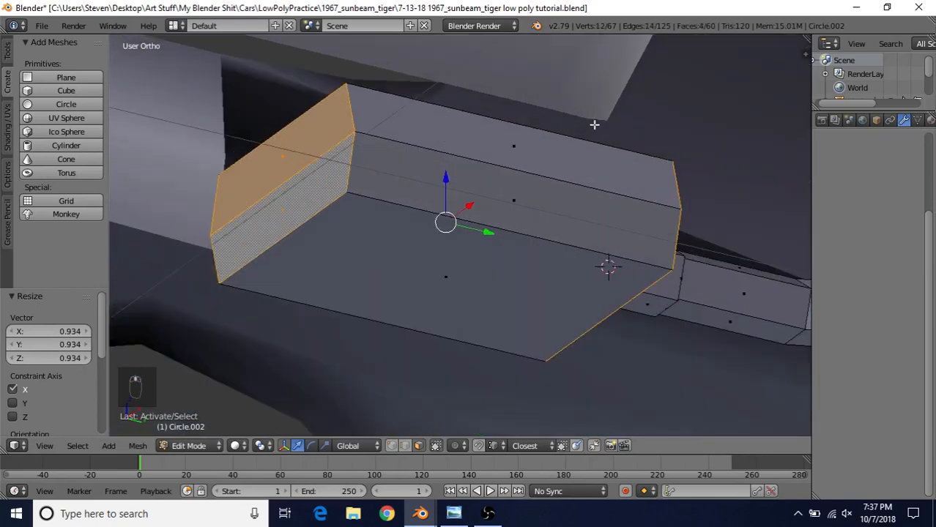
pyautogui.press('i')
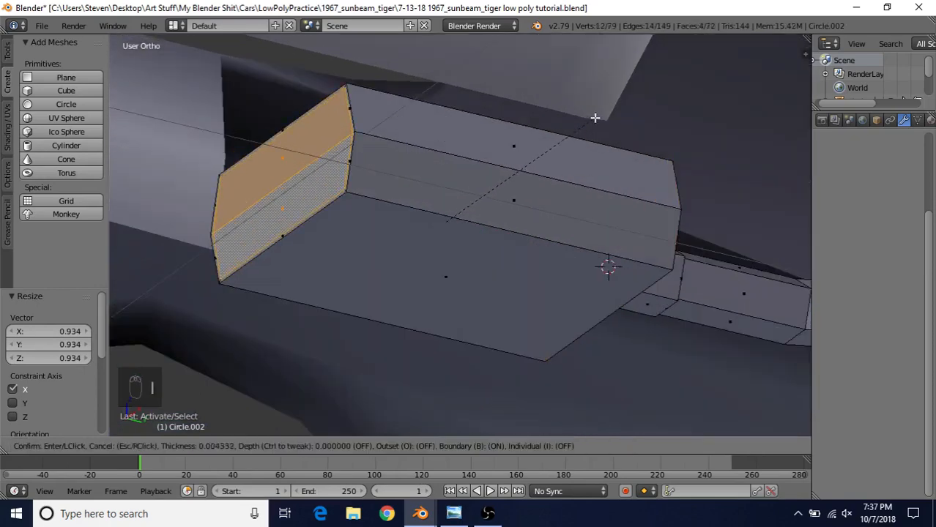
pyautogui.click(595, 118)
# Extrude the inset end faces in place and scale them 0.984 along Y to recess both muffler ends.
pyautogui.press('e')
pyautogui.rightClick(480, 123)
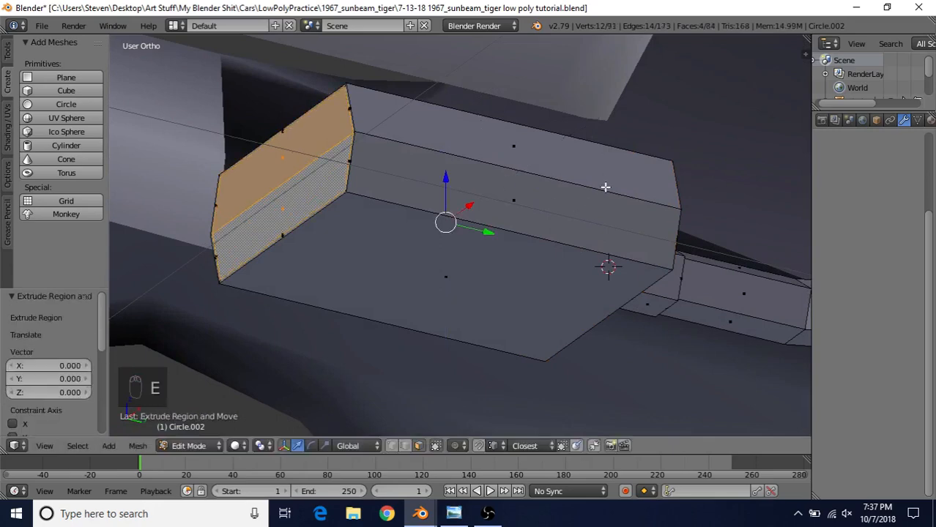
pyautogui.moveTo(485, 185); pyautogui.dragTo(478, 125, button='middle')
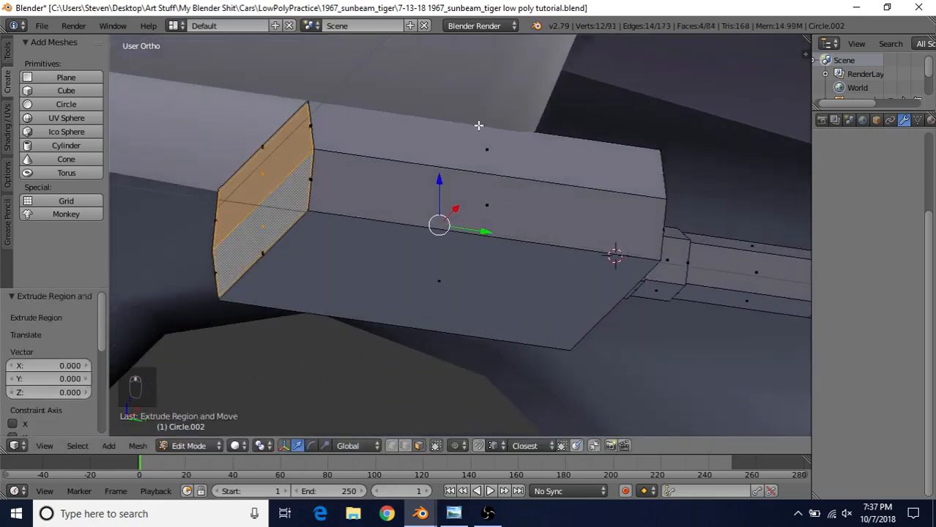
pyautogui.moveTo(493, 193); pyautogui.dragTo(590, 148, button='middle')
pyautogui.press('s')
pyautogui.rightClick(490, 186)
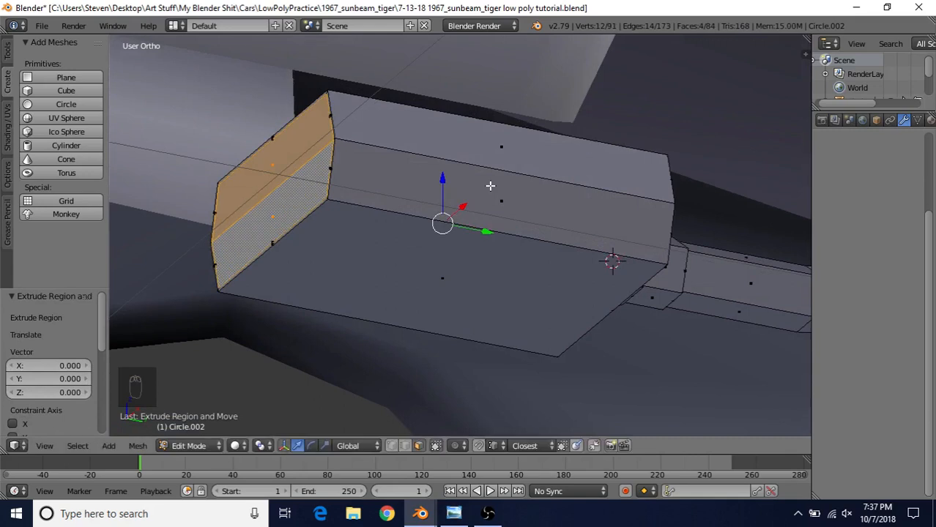
pyautogui.press('s')
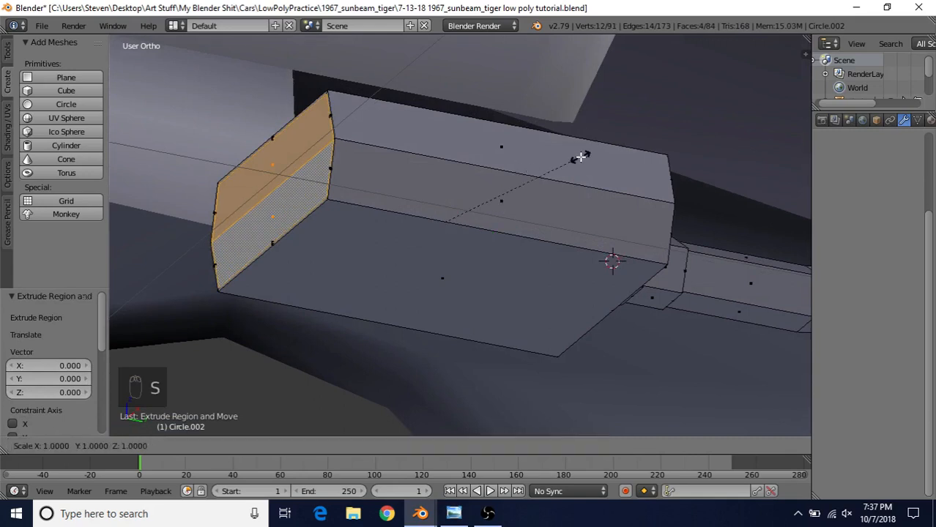
pyautogui.press('y')
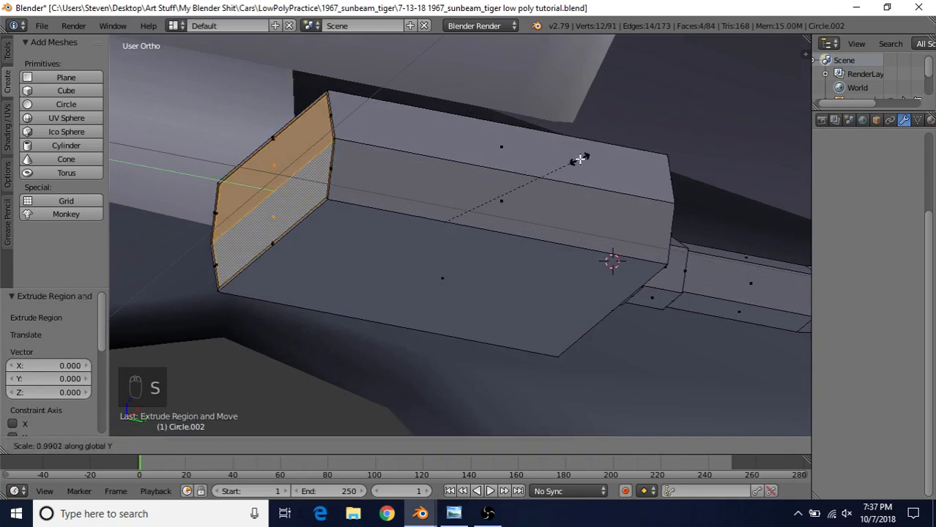
pyautogui.click(580, 164)
# Select the edge loop at the pipe's flared end and move it -0.004 along Y into the muffler's recessed end.
pyautogui.moveTo(581, 164); pyautogui.dragTo(484, 274, button='middle')
pyautogui.keyDown('alt'); pyautogui.rightClick(534, 188); pyautogui.keyUp('alt')
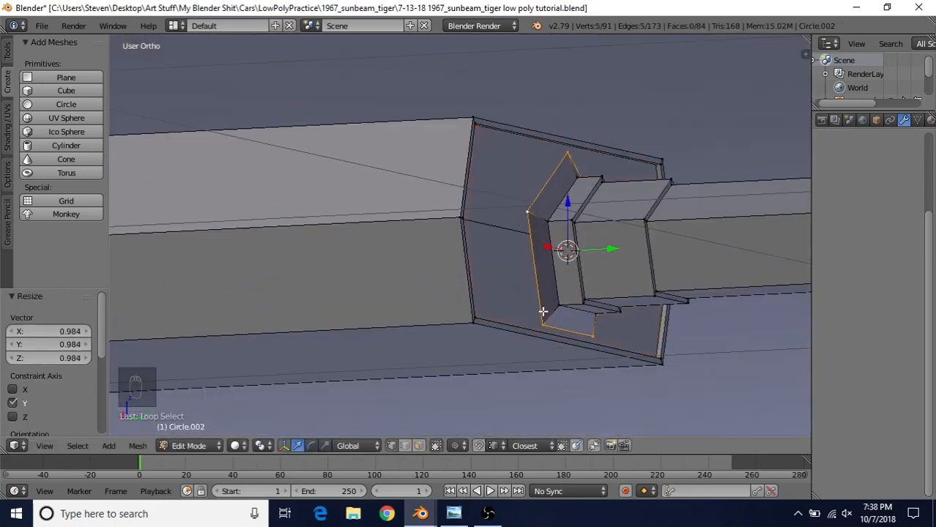
pyautogui.moveTo(547, 313)
pyautogui.mouseDown(button='middle')
pyautogui.moveTo(535, 313)
pyautogui.moveTo(547, 312)
pyautogui.mouseUp(button='middle')
pyautogui.keyDown('shift'); pyautogui.moveTo(587, 226); pyautogui.dragTo(518, 280, button='middle'); pyautogui.keyUp('shift')
pyautogui.scroll(3, 635, 212)
pyautogui.moveTo(637, 243); pyautogui.dragTo(643, 244, button='middle')
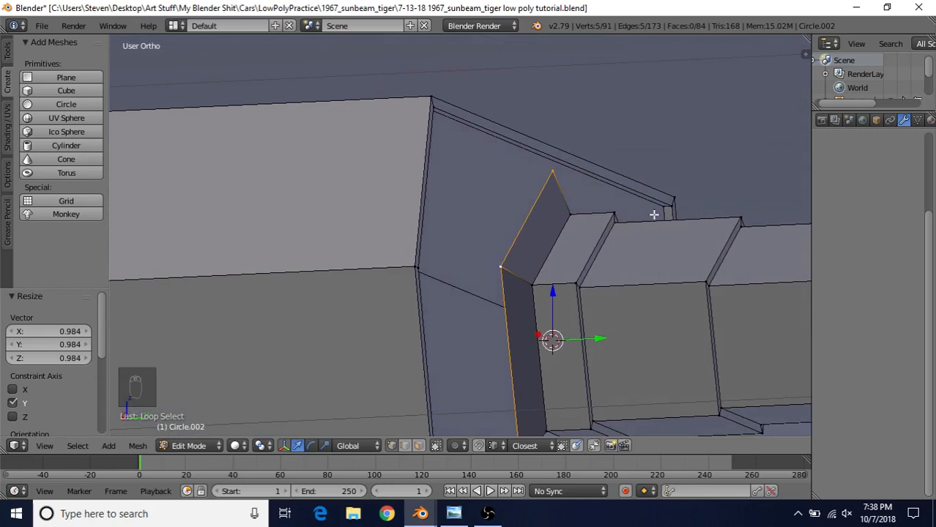
pyautogui.press('g')
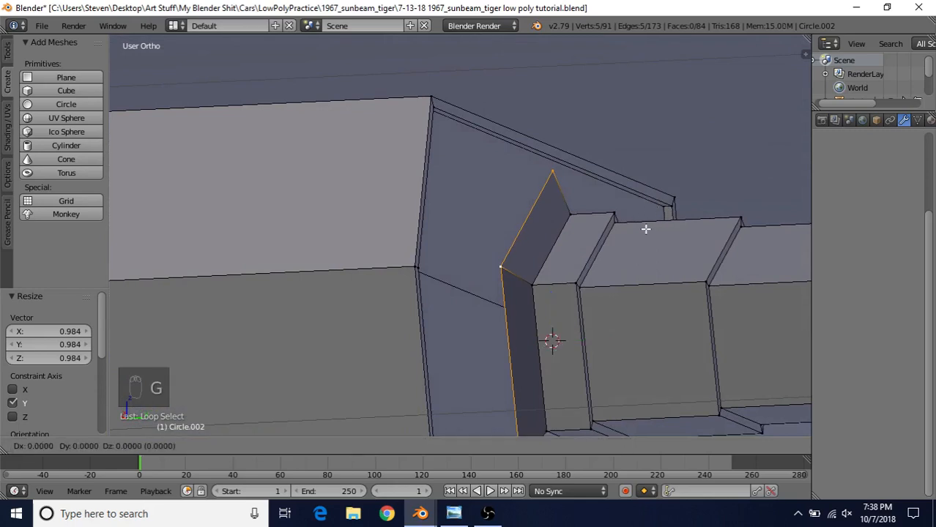
pyautogui.press('y')
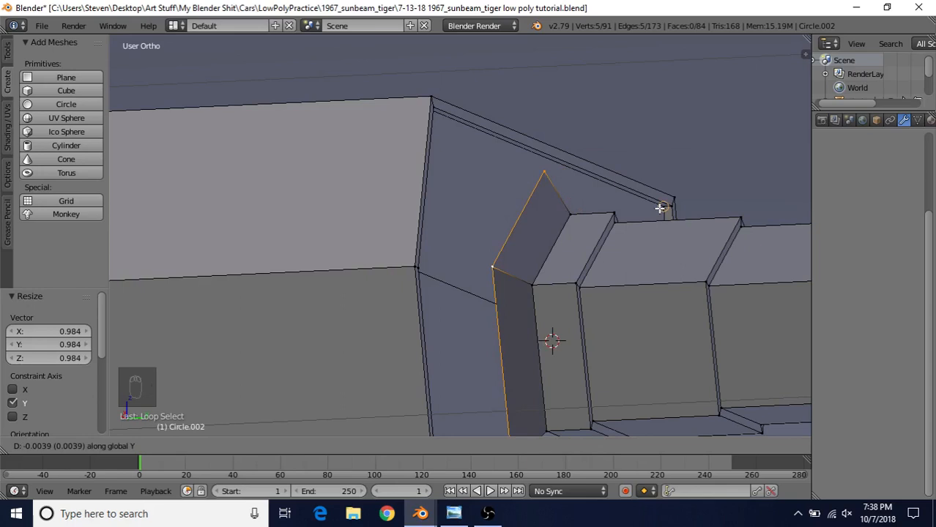
pyautogui.click(660, 208)
pyautogui.moveTo(660, 208); pyautogui.dragTo(517, 331, button='middle')
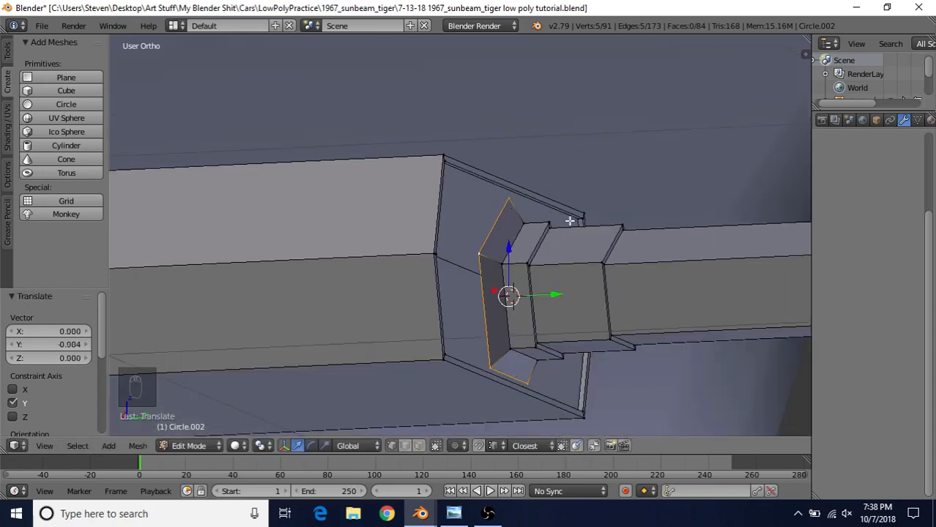
# Leave mesh editing and apply smooth shading to the whole exhaust object.
pyautogui.scroll(-10, 465, 262)
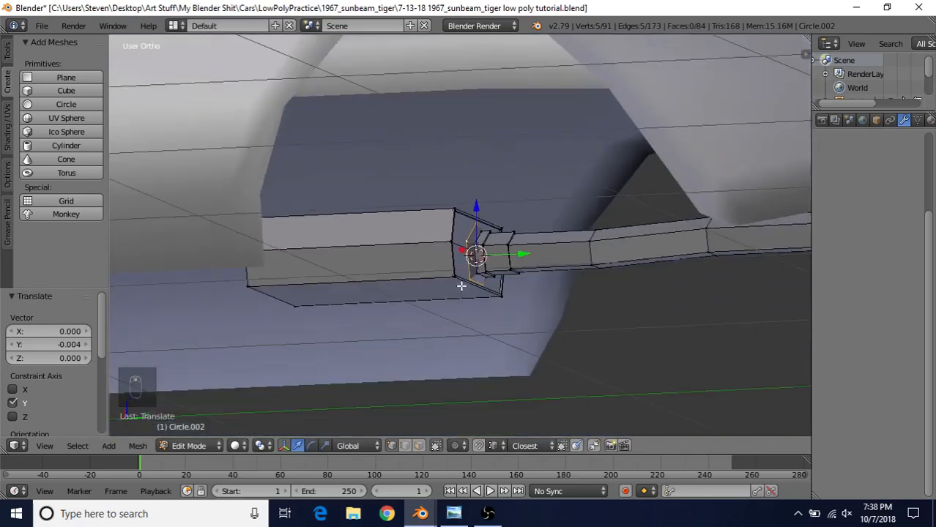
pyautogui.press('Tab')
pyautogui.moveTo(492, 250); pyautogui.dragTo(470, 255, button='middle')
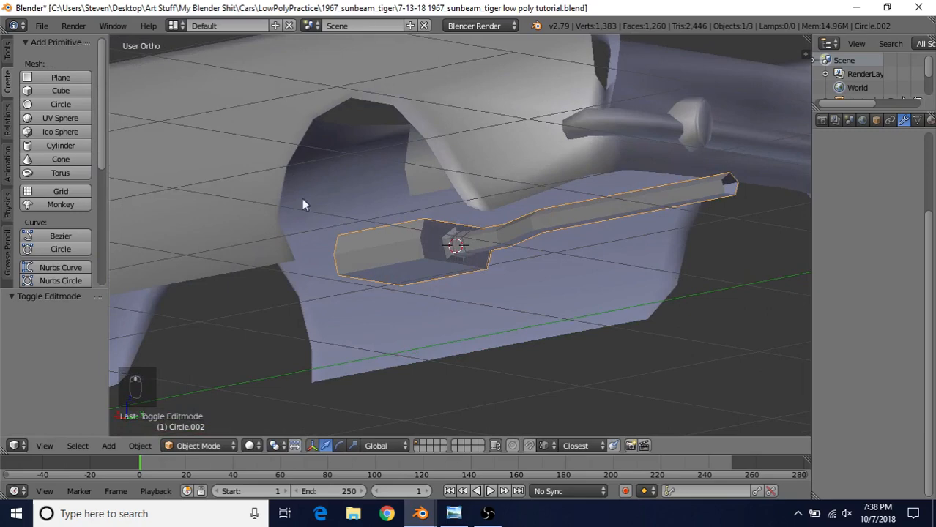
pyautogui.click(12, 59)
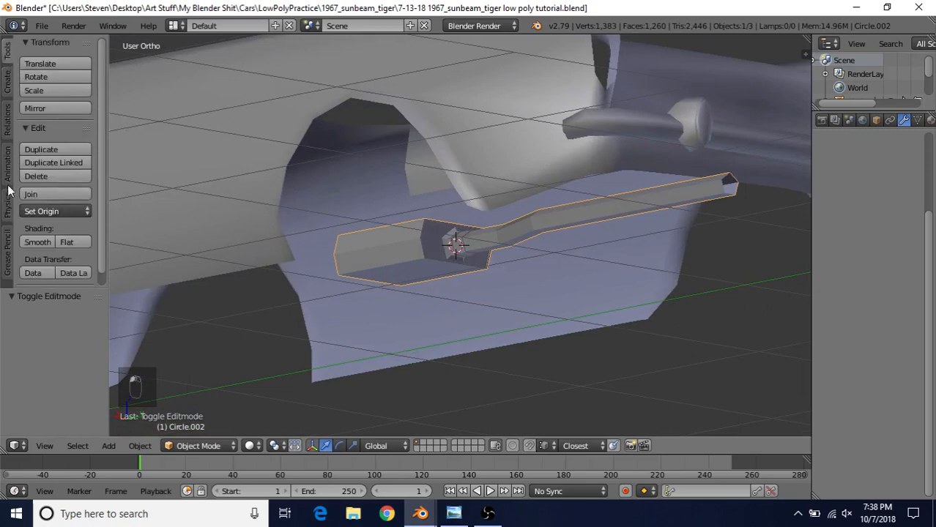
pyautogui.click(29, 240)
pyautogui.moveTo(518, 282); pyautogui.dragTo(522, 250, button='middle')
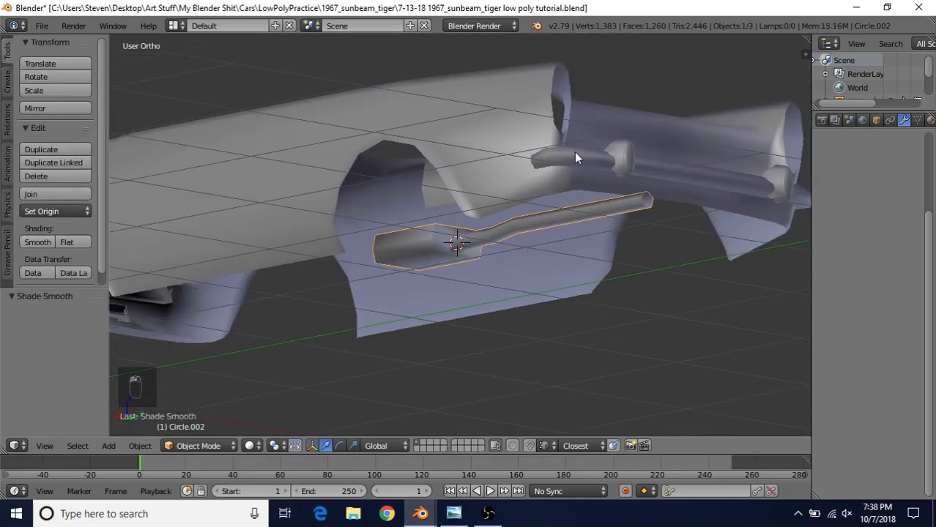
pyautogui.moveTo(575, 151); pyautogui.dragTo(567, 226, button='middle')
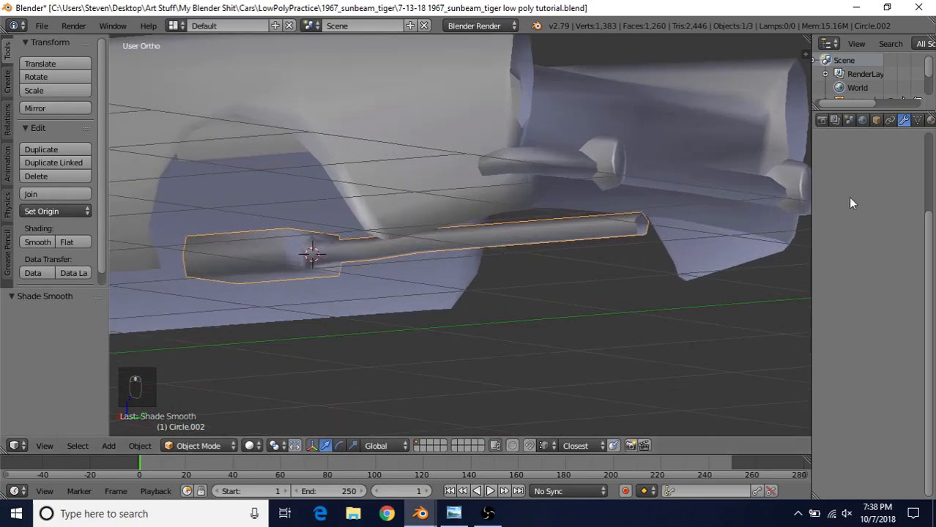
# Add a Bevel modifier to the exhaust with its limit method set to Weight.
pyautogui.moveTo(929, 205); pyautogui.dragTo(934, 143)
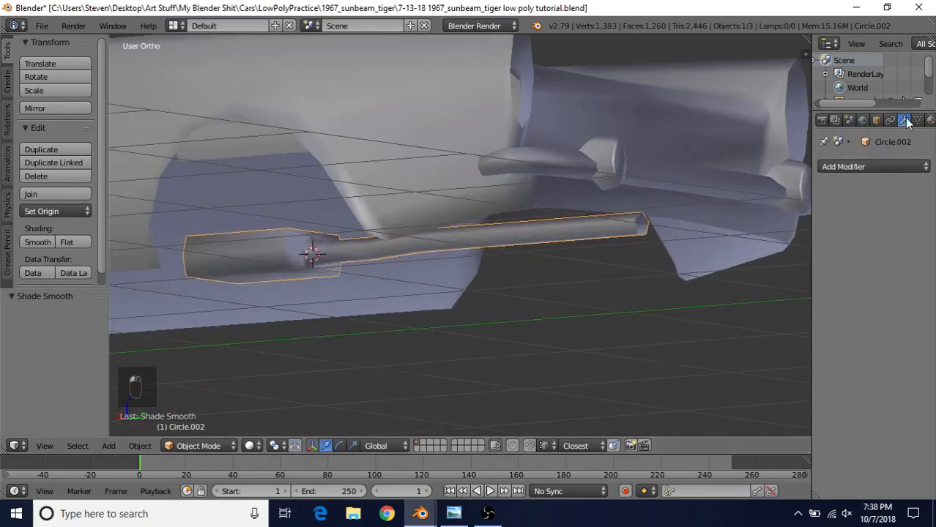
pyautogui.click(857, 168)
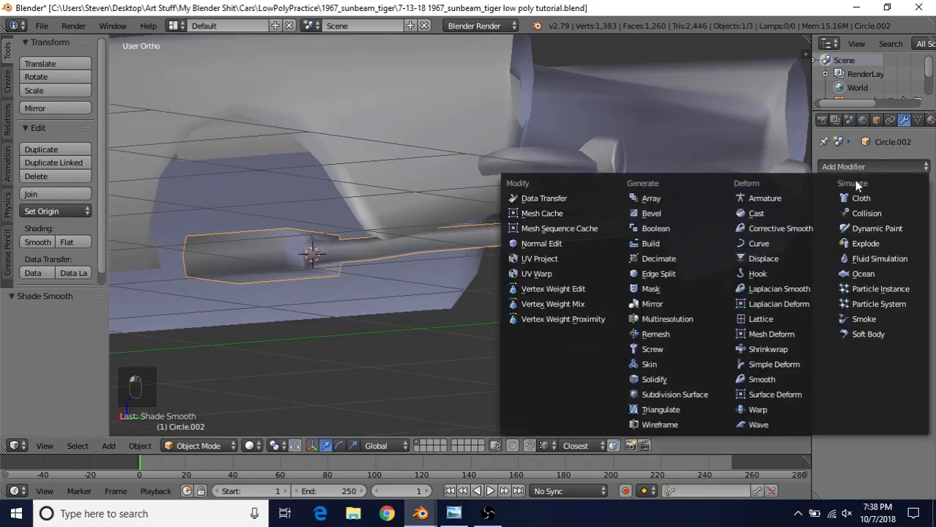
pyautogui.click(672, 213)
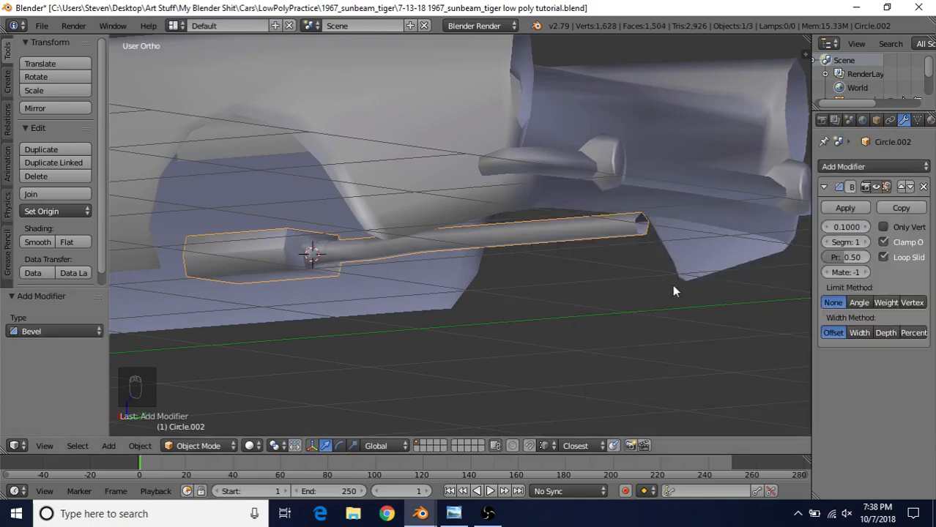
pyautogui.click(886, 303)
pyautogui.moveTo(616, 293); pyautogui.dragTo(591, 227, button='middle')
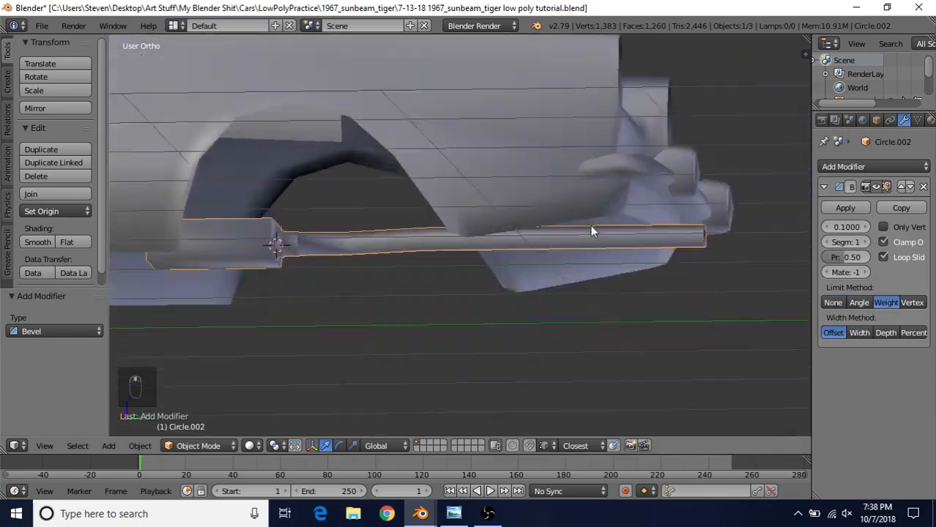
# Narrow the short band near the pipe's rear end by moving its front edge loop 0.005 along Y.
pyautogui.scroll(2, 591, 228)
pyautogui.press('Tab')
pyautogui.keyDown('shift'); pyautogui.moveTo(594, 260); pyautogui.dragTo(446, 251, button='middle'); pyautogui.keyUp('shift')
pyautogui.click(418, 446)
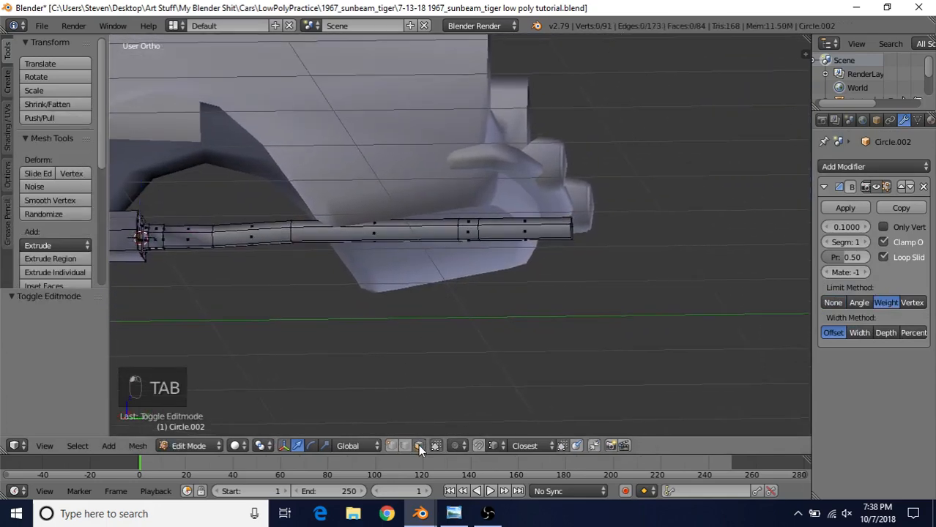
pyautogui.scroll(4, 418, 324)
pyautogui.scroll(3, 417, 331)
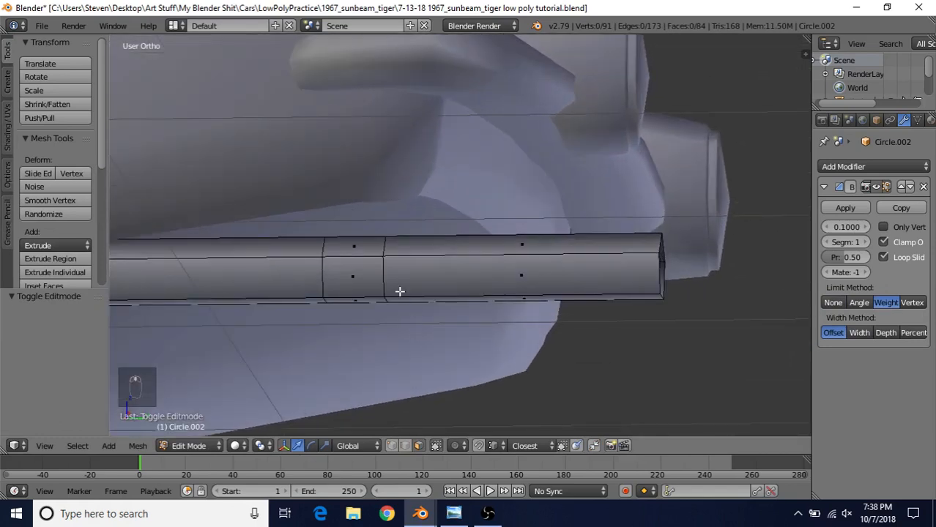
pyautogui.keyDown('shift'); pyautogui.moveTo(354, 262); pyautogui.dragTo(404, 242, button='middle'); pyautogui.keyUp('shift')
pyautogui.keyDown('alt'); pyautogui.rightClick(395, 252); pyautogui.keyUp('alt')
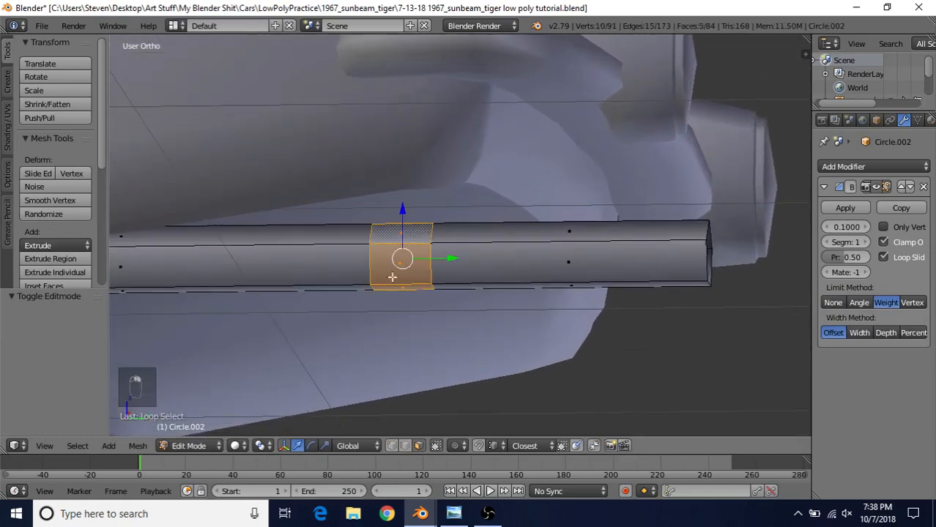
pyautogui.keyDown('alt'); pyautogui.rightClick(376, 252); pyautogui.keyUp('alt')
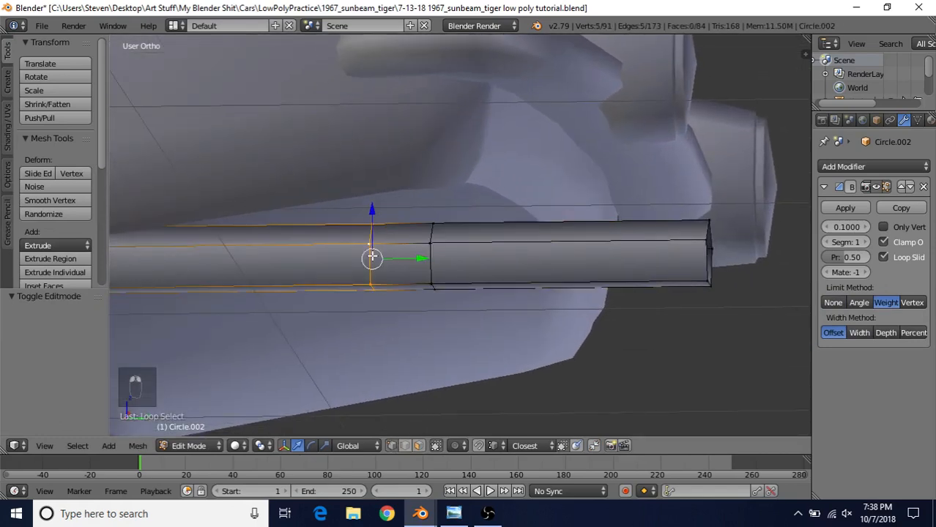
pyautogui.moveTo(417, 260); pyautogui.dragTo(421, 261)
pyautogui.press('a')
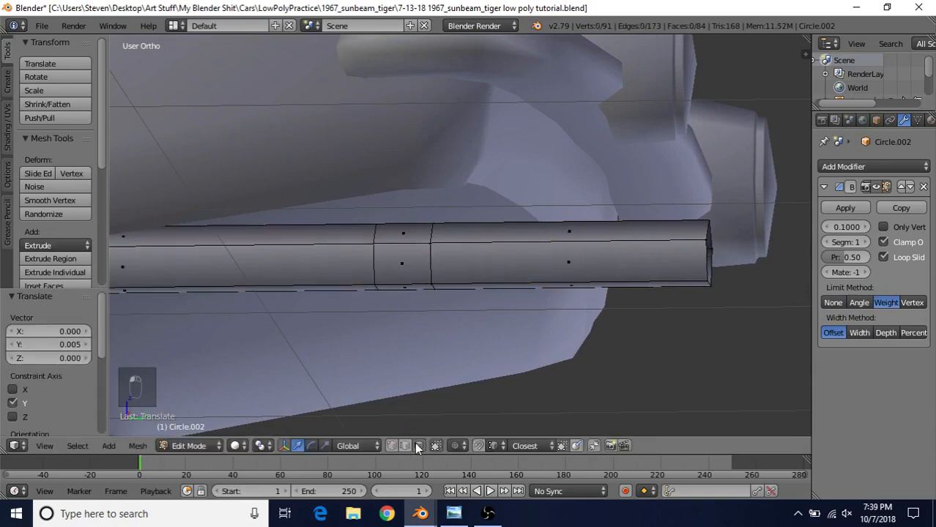
# Extrude the short band's face loop in place and fatten it outward by about 0.007 to form a collar.
pyautogui.keyDown('alt'); pyautogui.rightClick(405, 281); pyautogui.keyUp('alt')
pyautogui.moveTo(403, 310); pyautogui.dragTo(463, 297, button='middle')
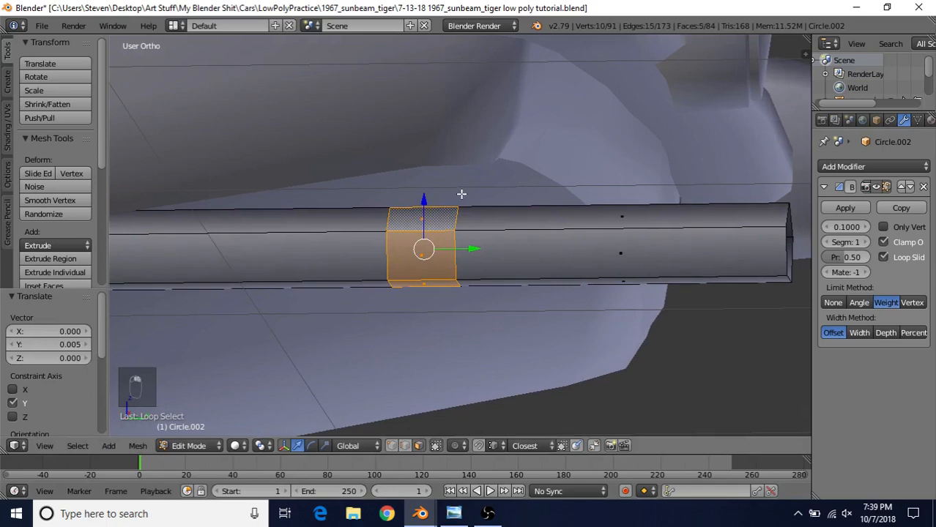
pyautogui.press('e')
pyautogui.rightClick(475, 237)
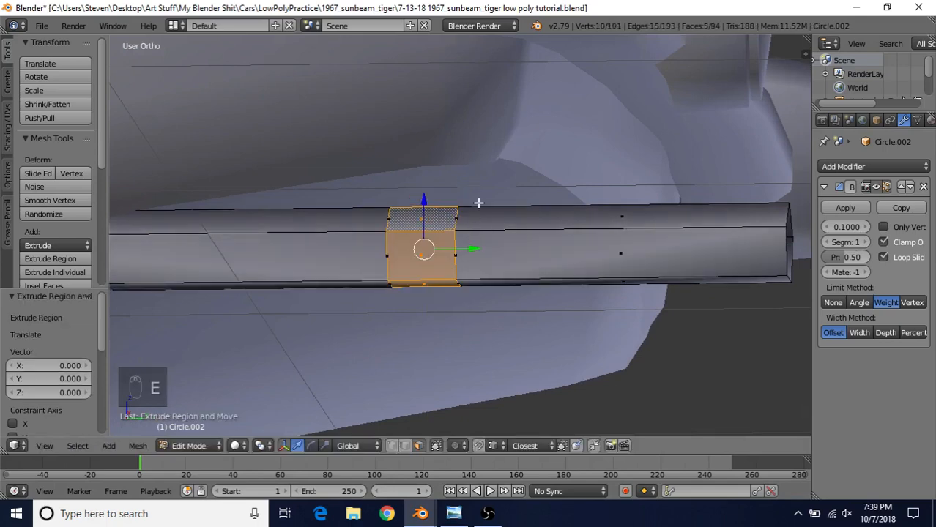
pyautogui.hotkey('alt', 's')
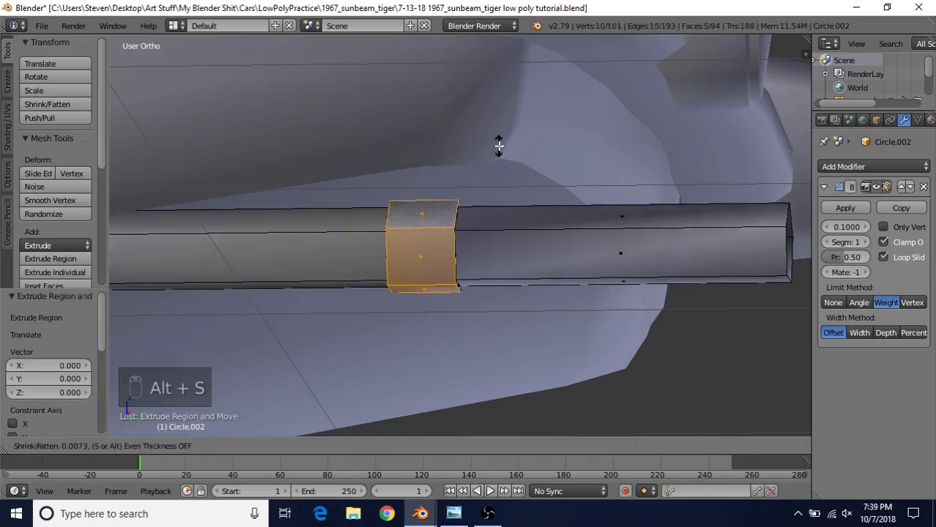
pyautogui.click(487, 175)
# Shrink the pipe collar's faces back by about 0.003, deselect everything and leave mesh editing.
pyautogui.moveTo(487, 174); pyautogui.dragTo(532, 211, button='middle')
pyautogui.scroll(4, 516, 191)
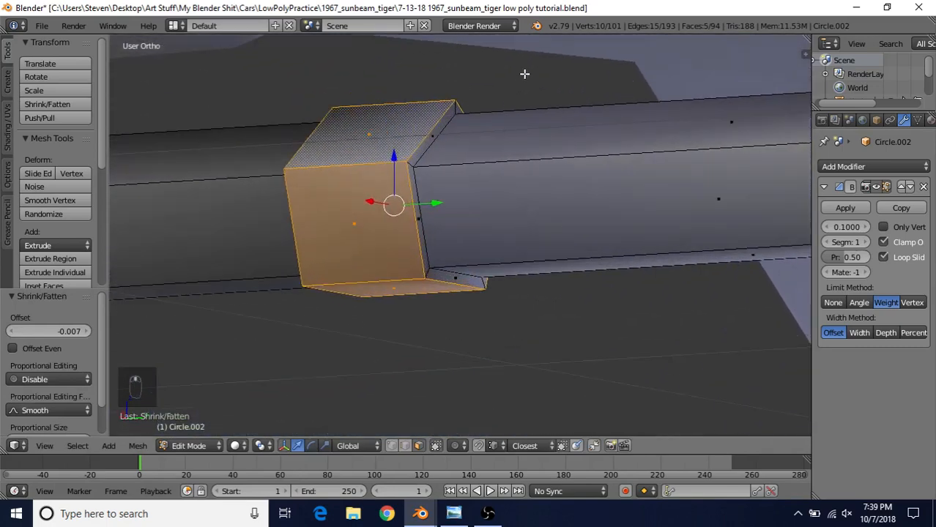
pyautogui.hotkey('alt', 's')
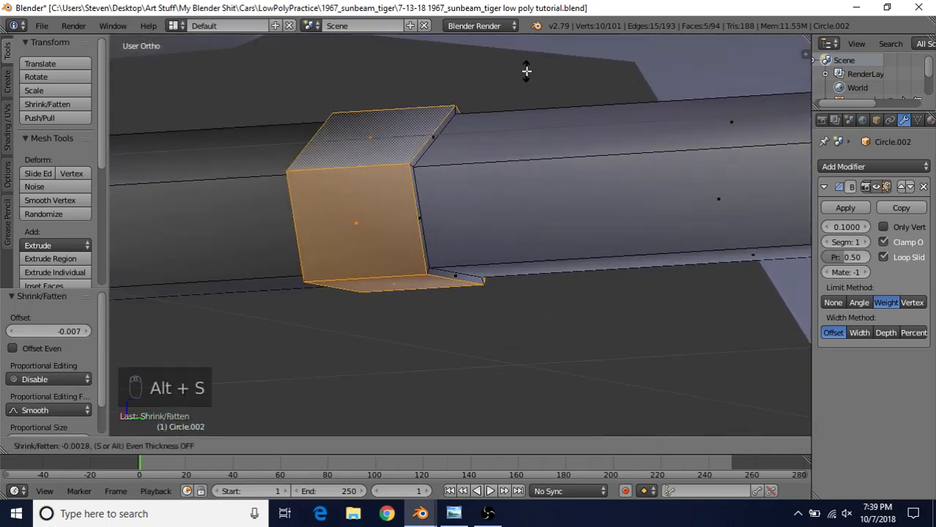
pyautogui.click(454, 138)
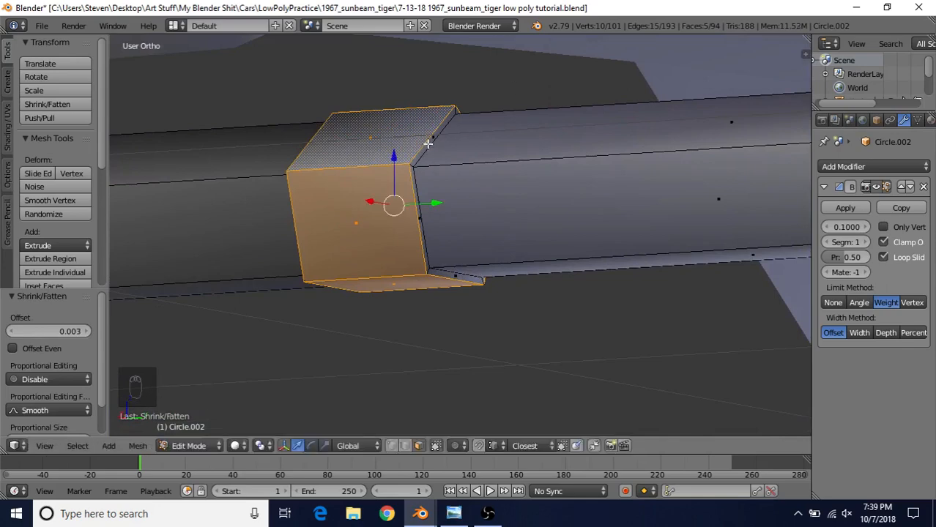
pyautogui.scroll(-8, 535, 257)
pyautogui.press('a')
pyautogui.press('Tab')
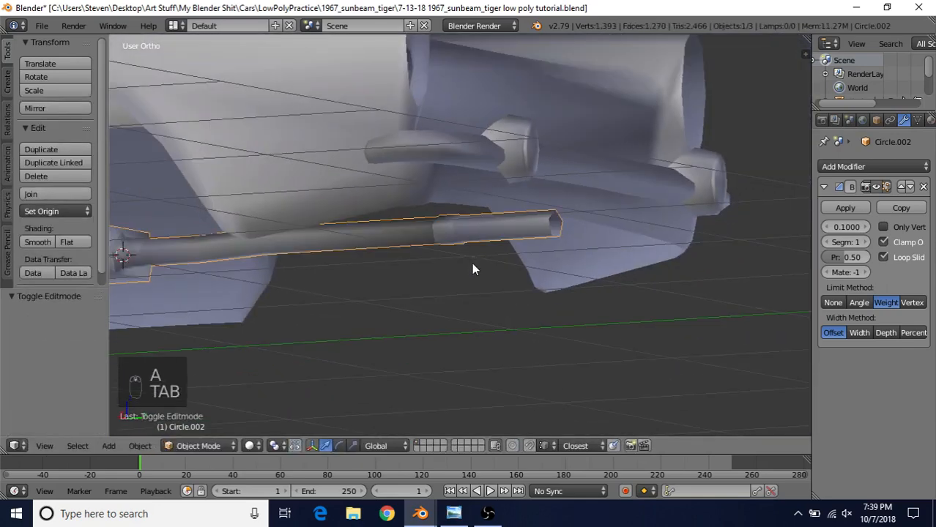
# In wireframe side view, knife-cut the tailpipe tip diagonally from its upper rear corner to below the underside, with angle constraint and cut-through on.
pyautogui.moveTo(450, 250); pyautogui.dragTo(502, 233, button='middle')
pyautogui.press('KP_3')
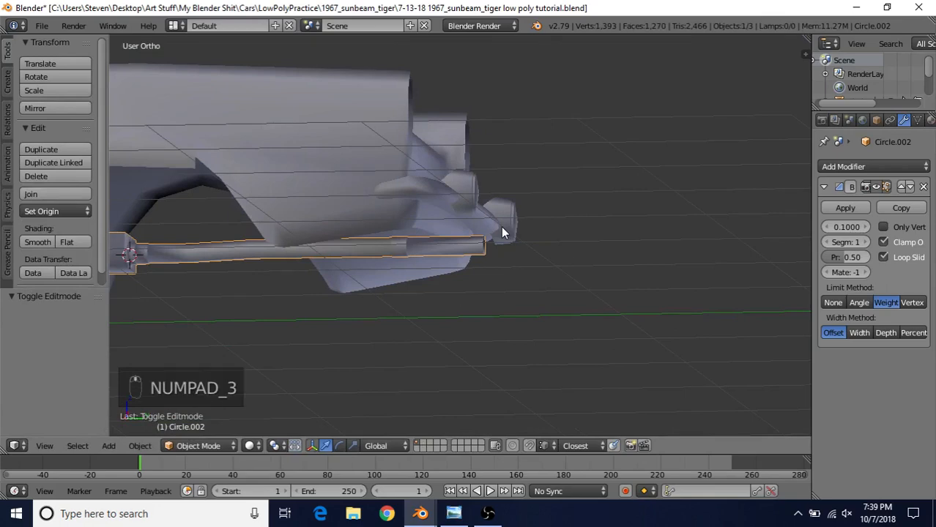
pyautogui.scroll(2, 484, 250)
pyautogui.press('Tab')
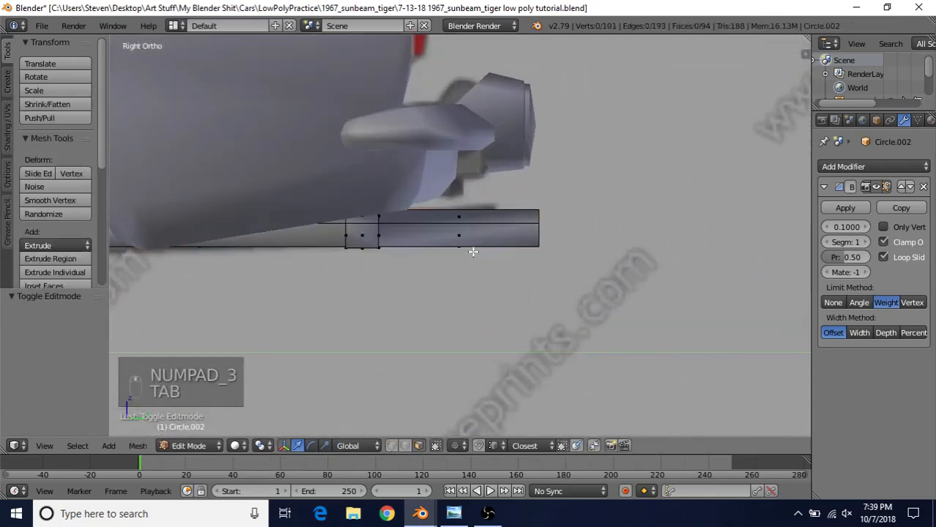
pyautogui.press('z')
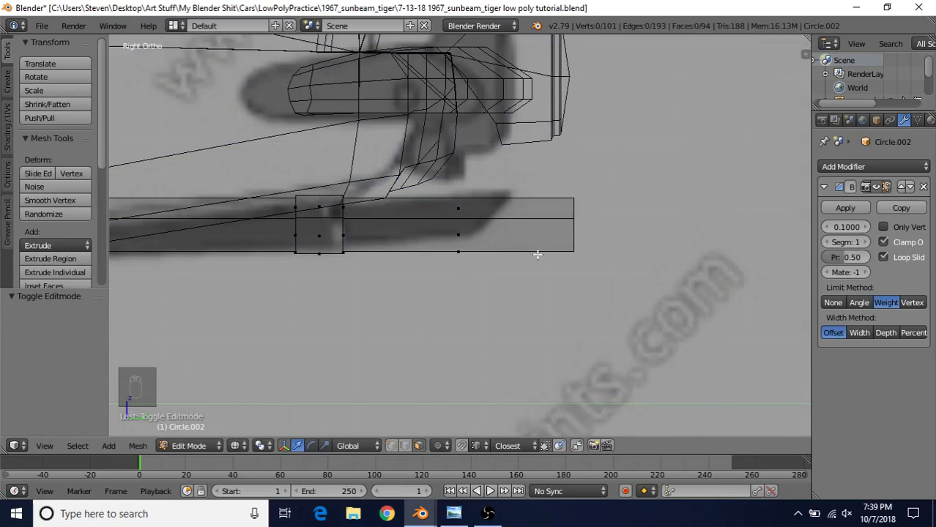
pyautogui.scroll(2, 535, 258)
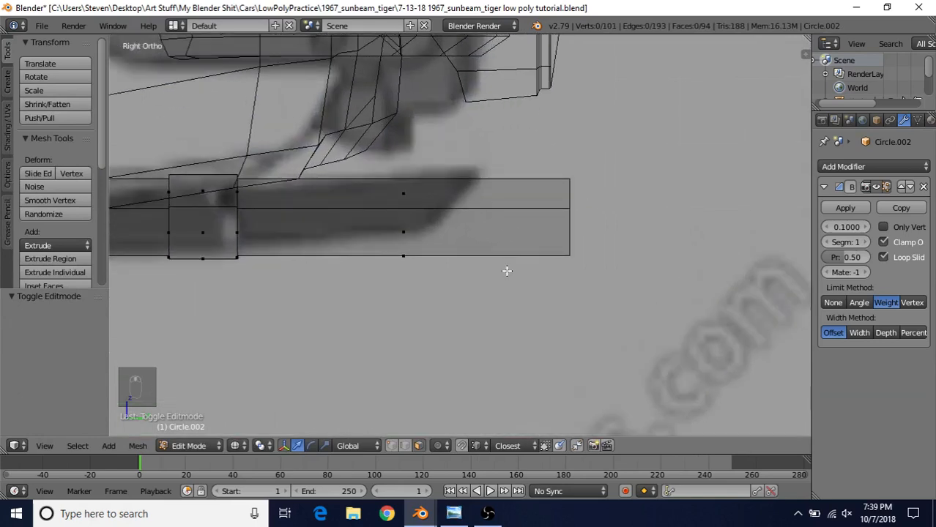
pyautogui.scroll(-1, 506, 271)
pyautogui.press('k')
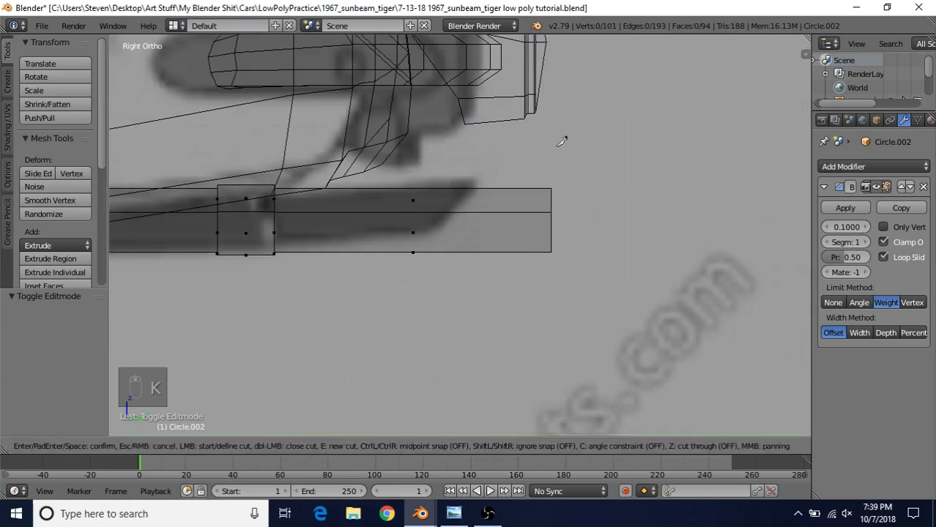
pyautogui.click(553, 186)
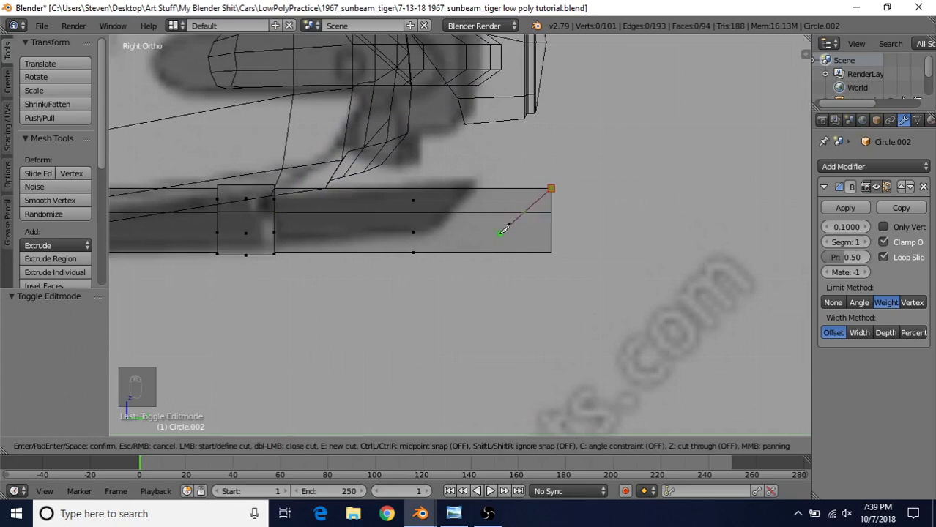
pyautogui.press('c')
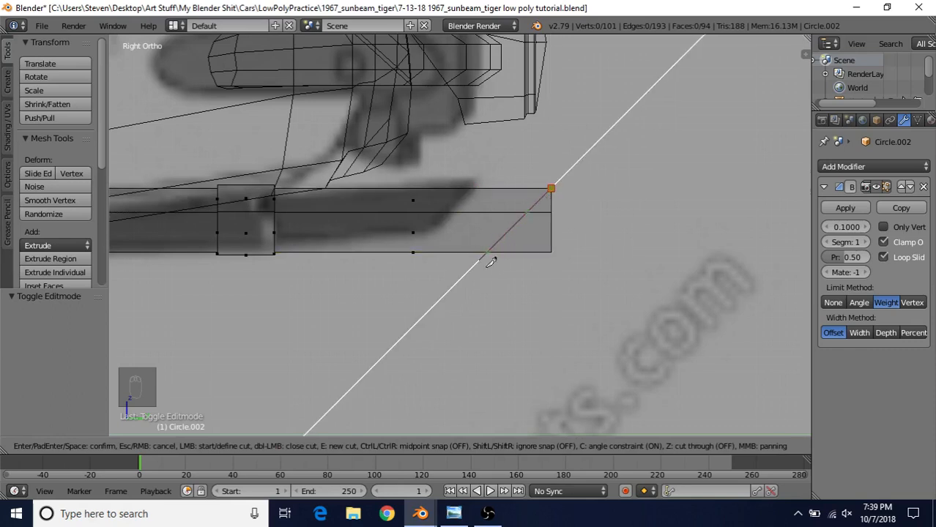
pyautogui.press('z')
pyautogui.click(476, 265)
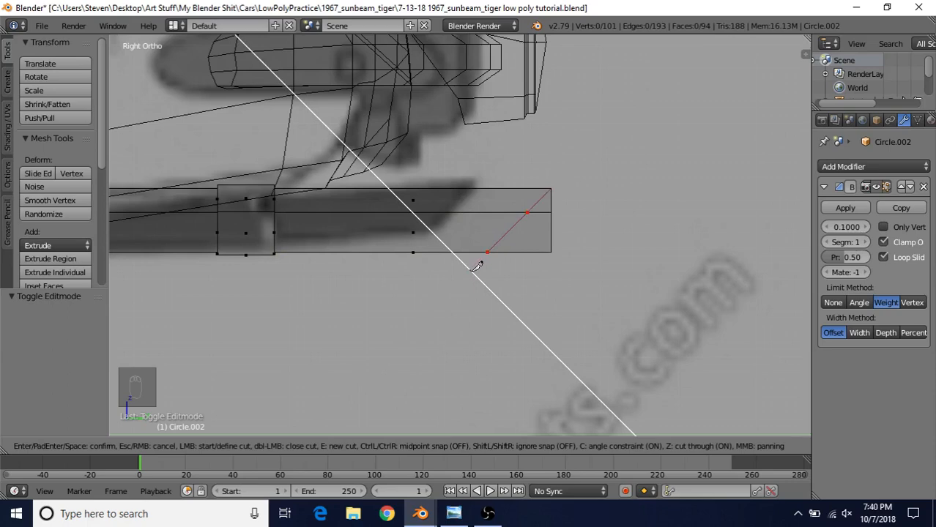
pyautogui.press('Return')
pyautogui.moveTo(481, 307); pyautogui.dragTo(452, 368, button='middle')
pyautogui.press('z')
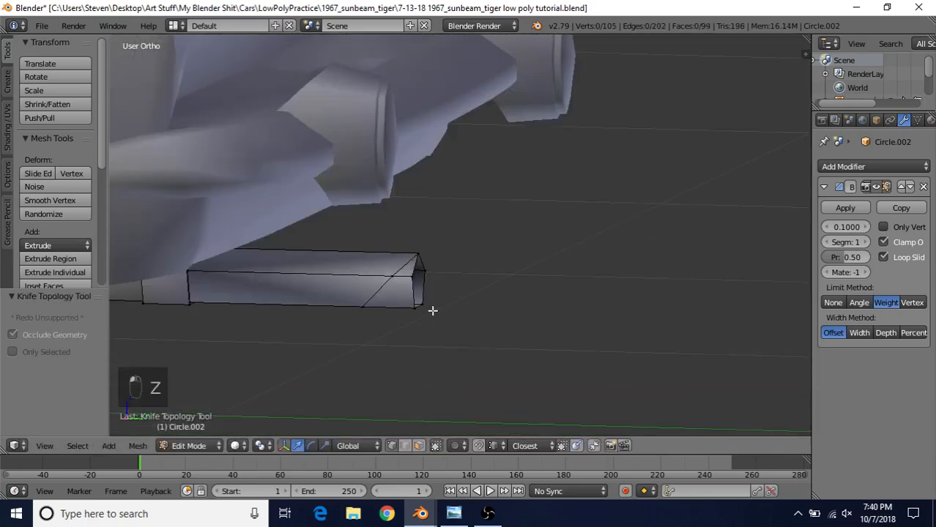
# Delete the four tailpipe end vertices beyond the diagonal knife cut, leaving a slanted tip.
pyautogui.moveTo(433, 309)
pyautogui.mouseDown(button='middle')
pyautogui.moveTo(529, 247)
pyautogui.moveTo(488, 257)
pyautogui.moveTo(476, 232)
pyautogui.mouseUp(button='middle')
pyautogui.rightClick(414, 139)
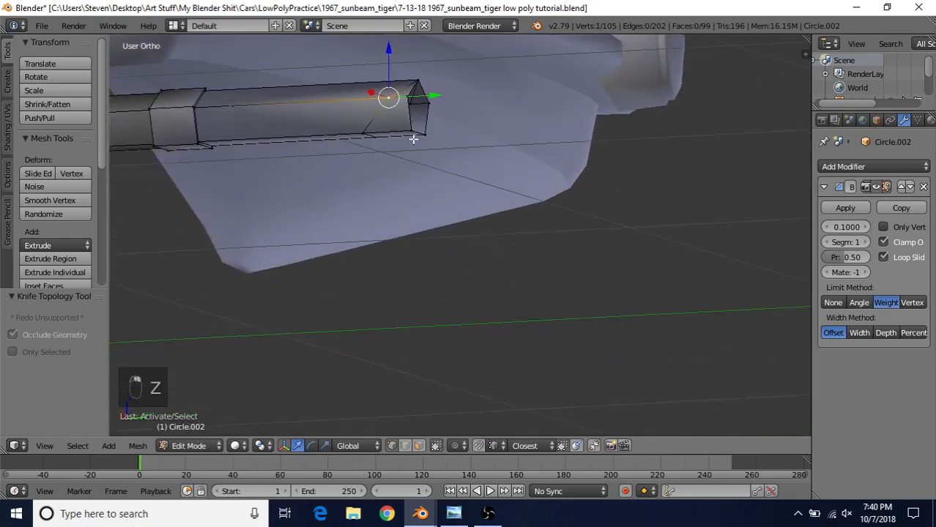
pyautogui.press('KP_Decimal')
pyautogui.moveTo(442, 156); pyautogui.dragTo(342, 295, button='middle')
pyautogui.moveTo(504, 238); pyautogui.dragTo(629, 266, button='middle')
pyautogui.rightClick(445, 256)
pyautogui.rightClick(462, 231)
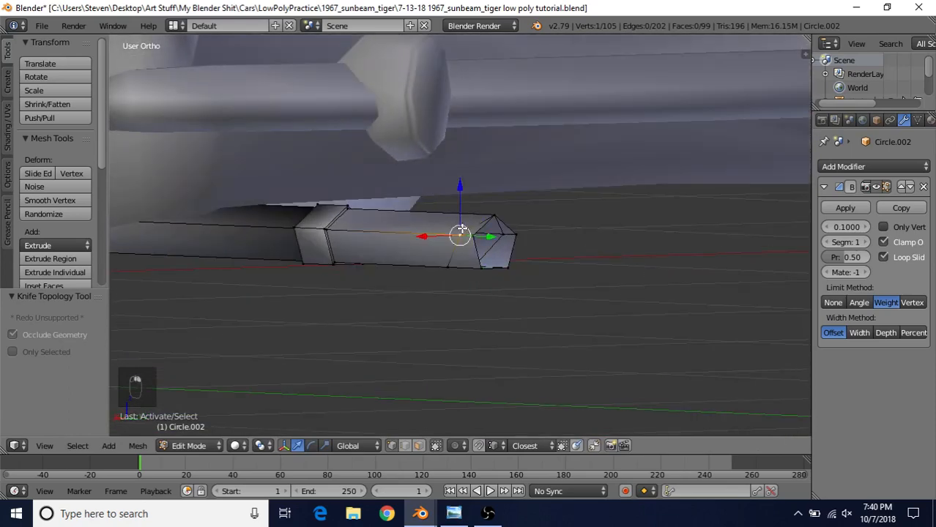
pyautogui.scroll(5, 532, 309)
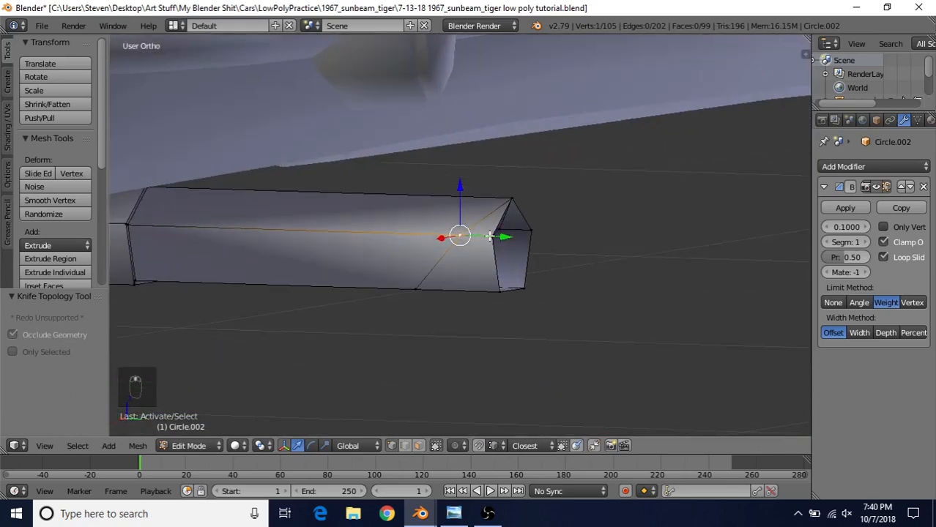
pyautogui.keyDown('shift'); pyautogui.rightClick(532, 230); pyautogui.keyUp('shift')
pyautogui.keyDown('shift'); pyautogui.rightClick(525, 287); pyautogui.keyUp('shift')
pyautogui.keyDown('shift'); pyautogui.rightClick(500, 292); pyautogui.keyUp('shift')
pyautogui.moveTo(502, 293); pyautogui.dragTo(562, 289, button='middle')
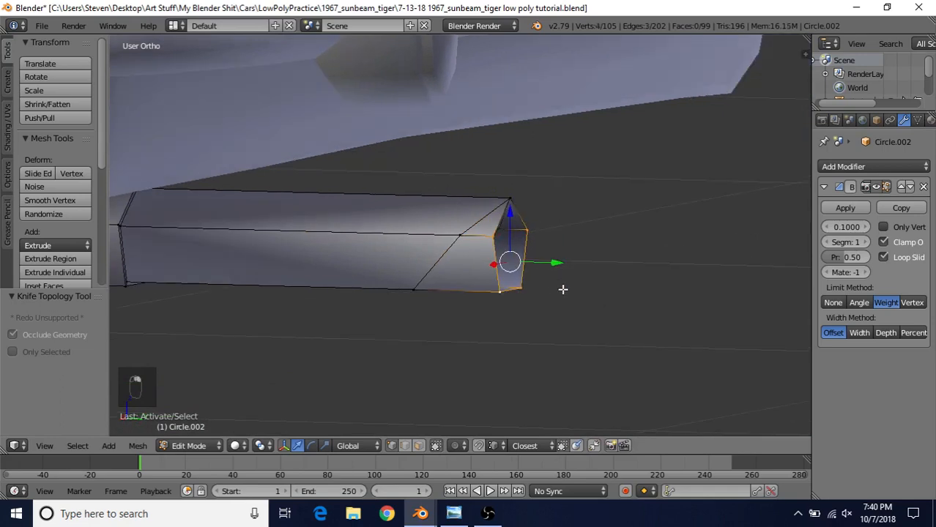
pyautogui.press('KP_3')
pyautogui.press('z')
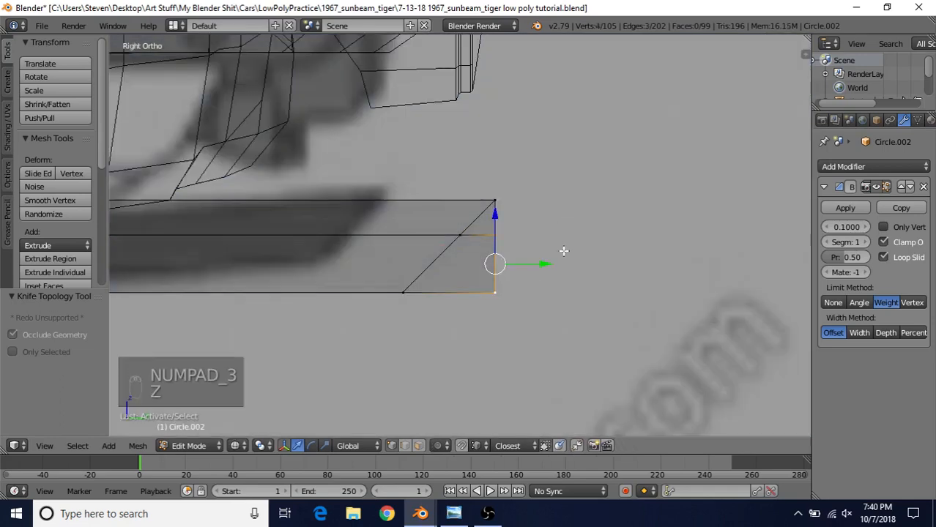
pyautogui.press('b')
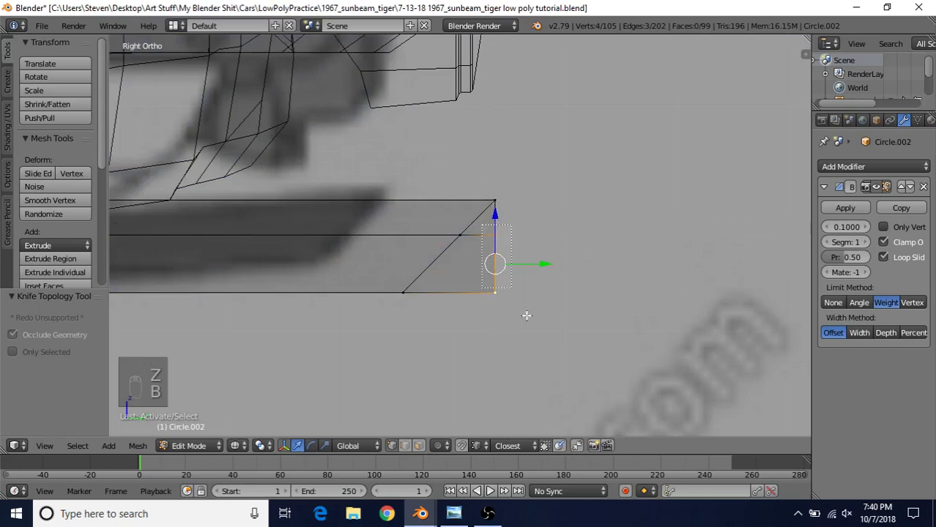
pyautogui.moveTo(481, 224); pyautogui.dragTo(529, 296)
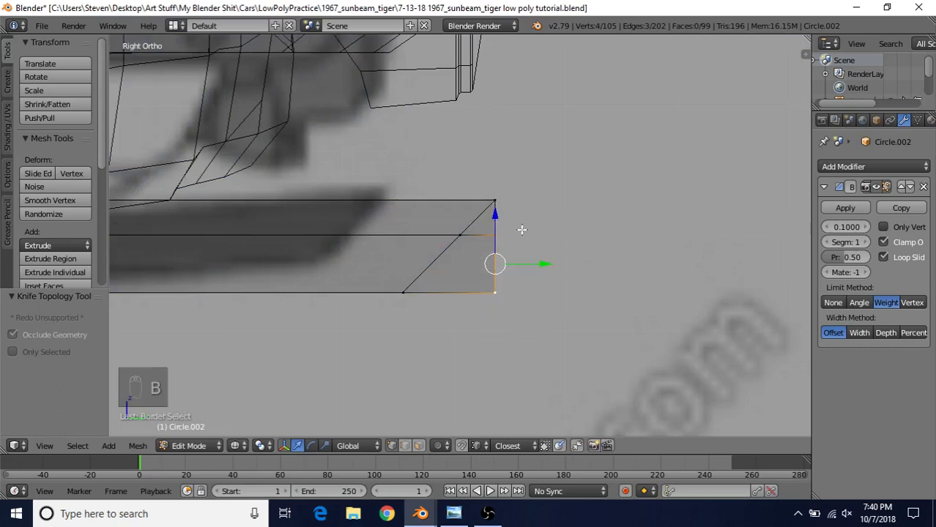
pyautogui.keyDown('shift'); pyautogui.moveTo(552, 256); pyautogui.dragTo(582, 241, button='middle'); pyautogui.keyUp('shift')
pyautogui.press('Delete')
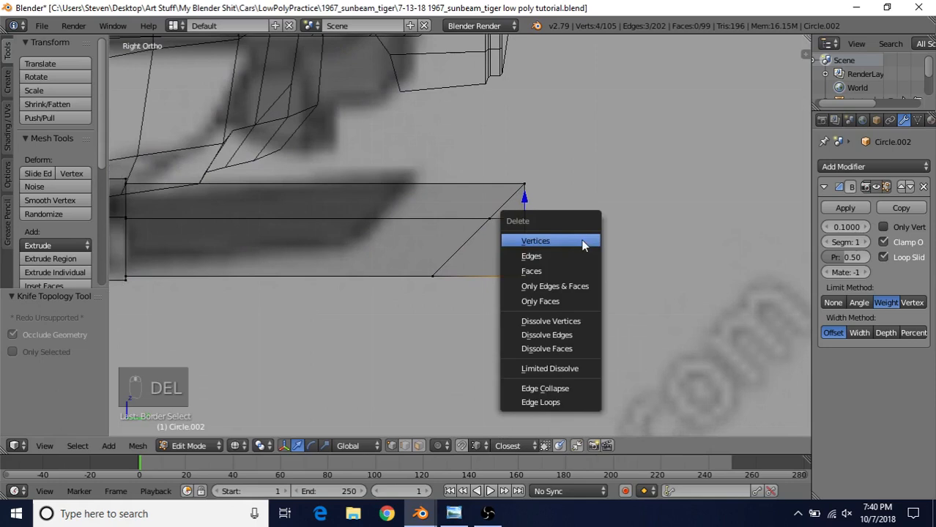
pyautogui.click(531, 242)
pyautogui.scroll(-1, 497, 293)
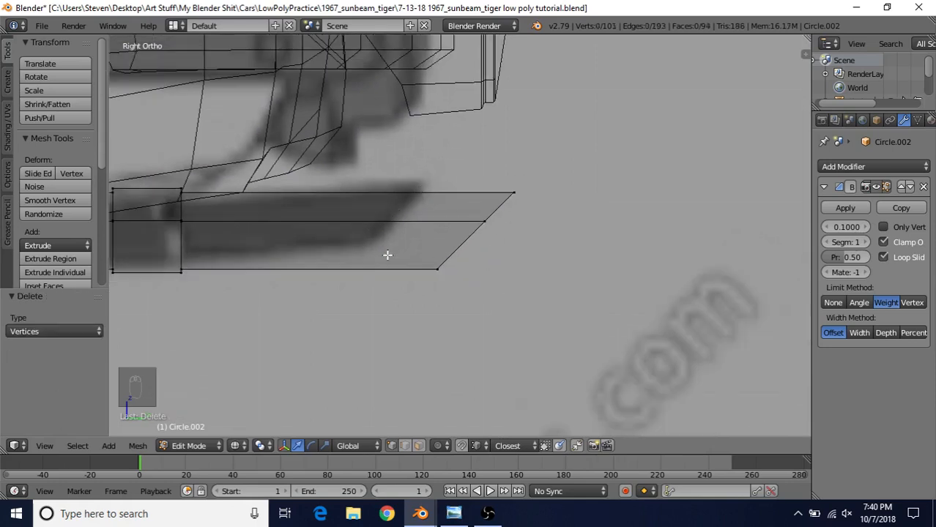
pyautogui.scroll(-3, 435, 285)
pyautogui.press('z')
pyautogui.moveTo(491, 240)
pyautogui.mouseDown(button='middle')
pyautogui.moveTo(486, 223)
pyautogui.moveTo(449, 255)
pyautogui.mouseUp(button='middle')
# Give the four edge loops at the two ends of the tailpipe collar a bevel weight of 1 and leave mesh editing.
pyautogui.click(404, 446)
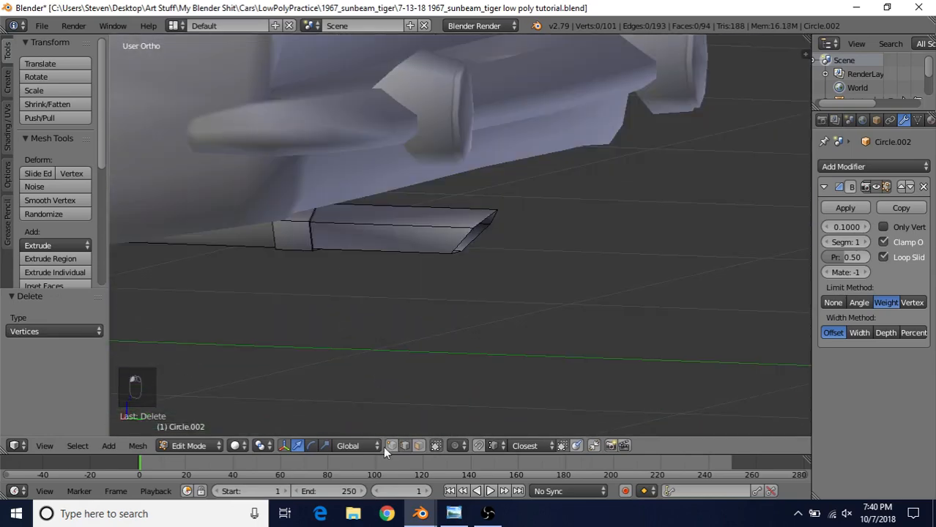
pyautogui.scroll(5, 455, 327)
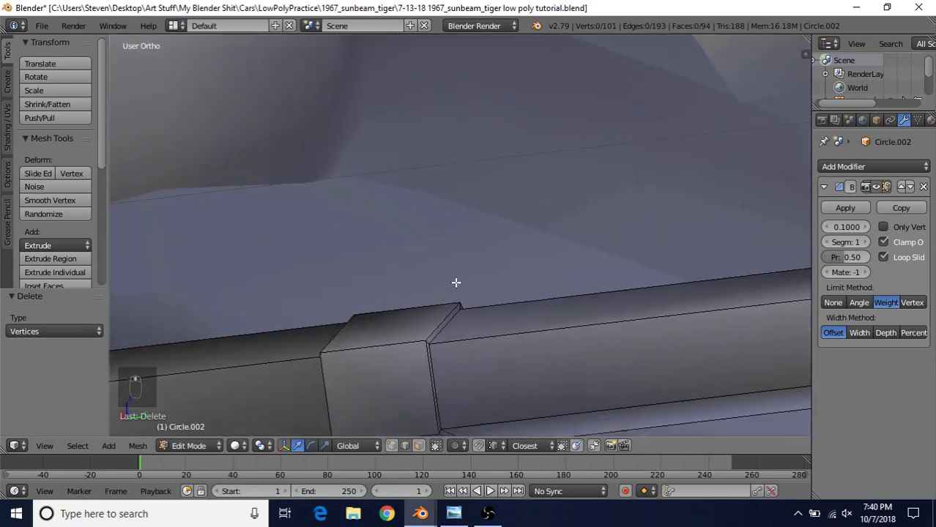
pyautogui.keyDown('shift'); pyautogui.moveTo(455, 283); pyautogui.dragTo(484, 263, button='middle'); pyautogui.keyUp('shift')
pyautogui.keyDown('alt'); pyautogui.rightClick(496, 273); pyautogui.keyUp('alt')
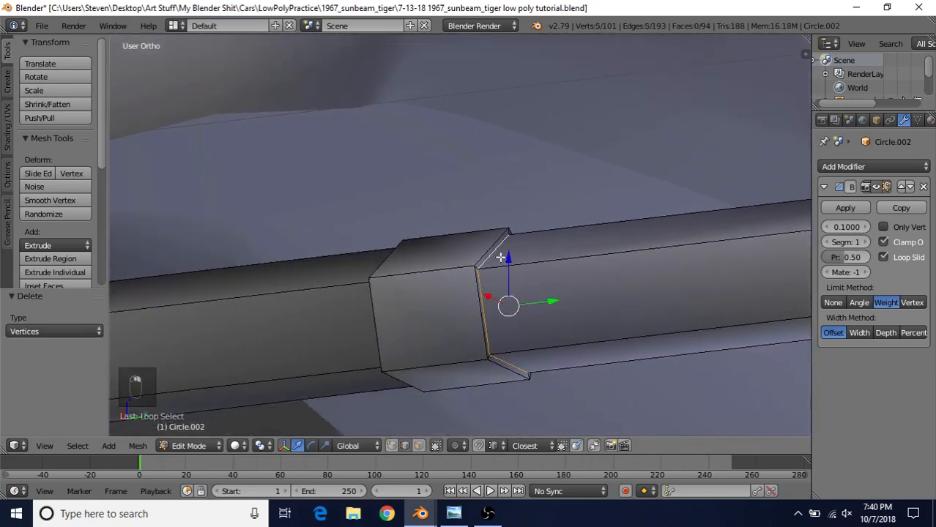
pyautogui.keyDown('alt'); pyautogui.keyDown('shift'); pyautogui.rightClick(487, 248); pyautogui.keyUp('shift'); pyautogui.keyUp('alt')
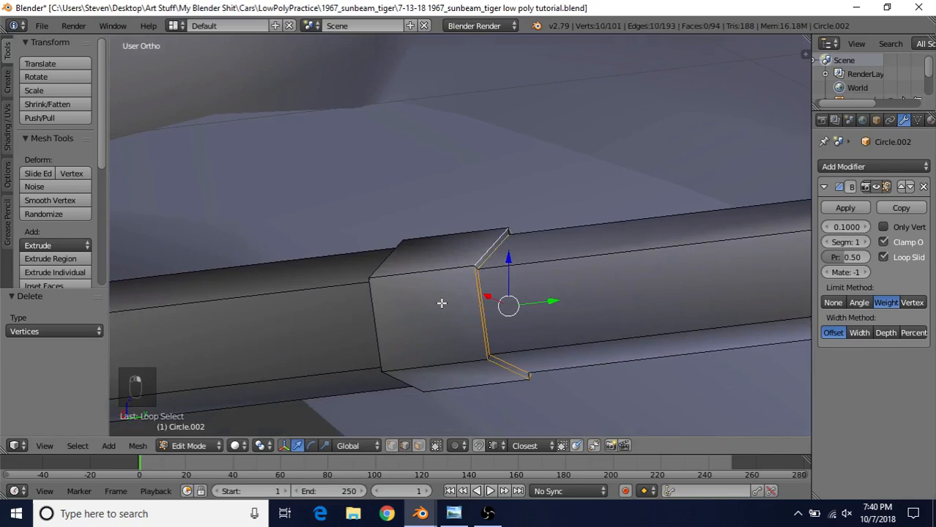
pyautogui.moveTo(441, 302); pyautogui.dragTo(570, 316, button='middle')
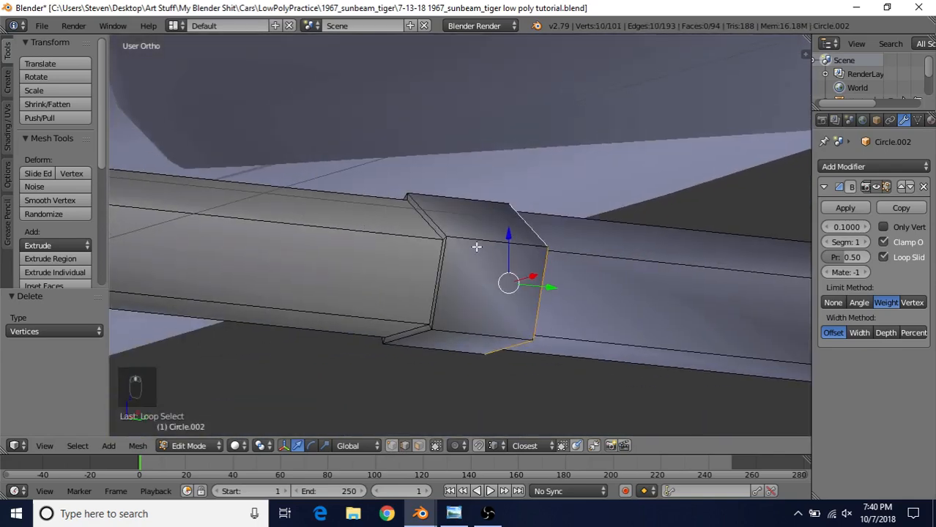
pyautogui.keyDown('alt'); pyautogui.keyDown('shift'); pyautogui.rightClick(433, 216); pyautogui.keyUp('shift'); pyautogui.keyUp('alt')
pyautogui.keyDown('alt'); pyautogui.keyDown('shift'); pyautogui.rightClick(428, 226); pyautogui.keyUp('shift'); pyautogui.keyUp('alt')
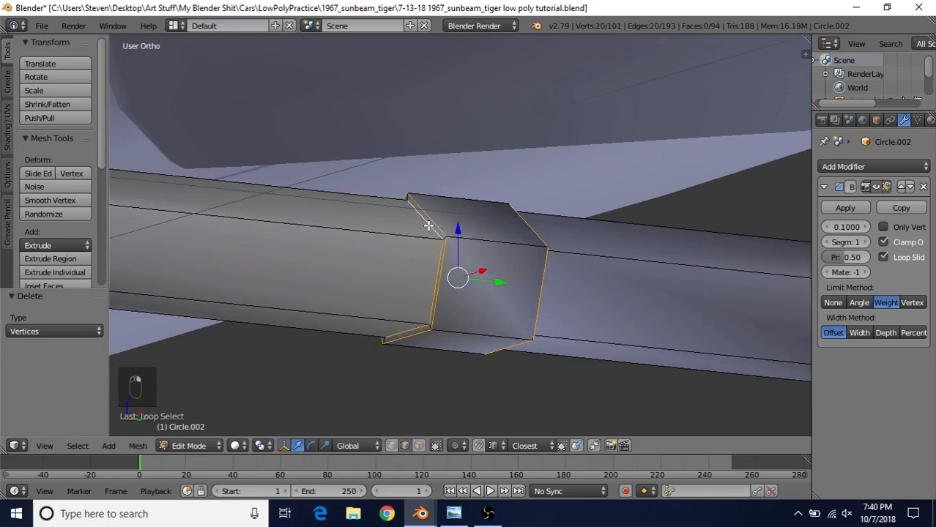
pyautogui.scroll(-5, 424, 273)
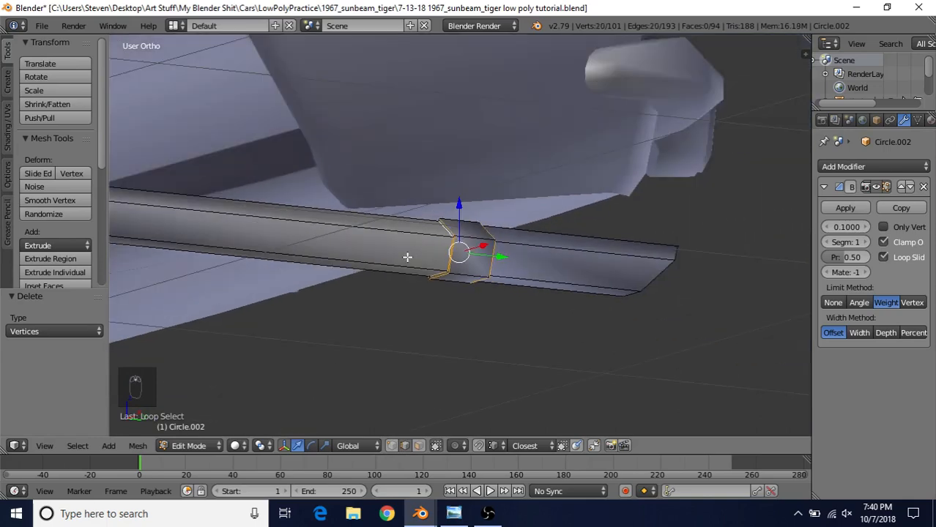
pyautogui.scroll(-5, 407, 257)
pyautogui.keyDown('shift'); pyautogui.moveTo(376, 261); pyautogui.dragTo(318, 268, button='middle'); pyautogui.keyUp('shift')
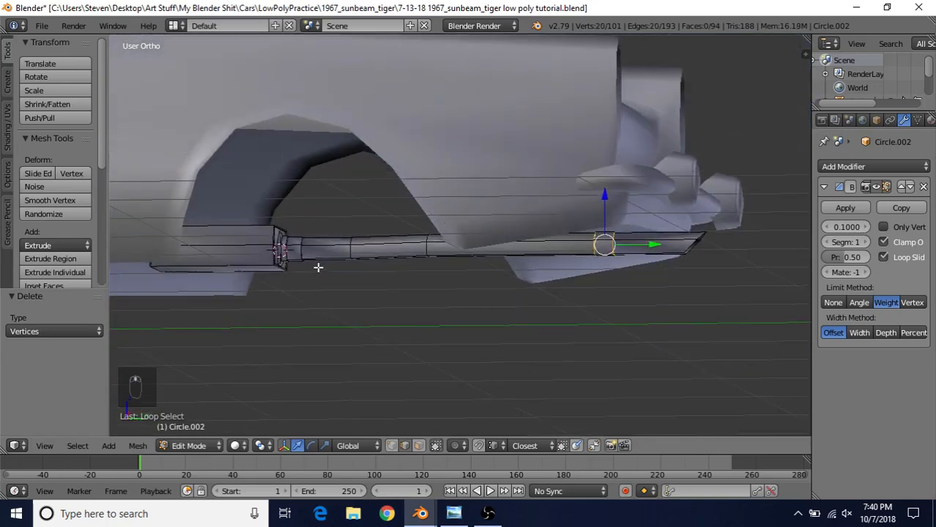
pyautogui.hotkey('ctrl', 'e')
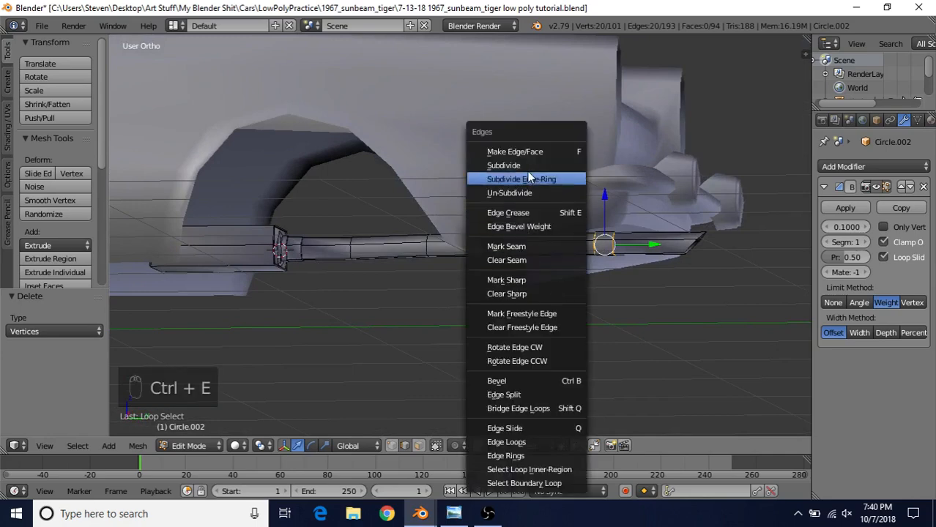
pyautogui.click(523, 227)
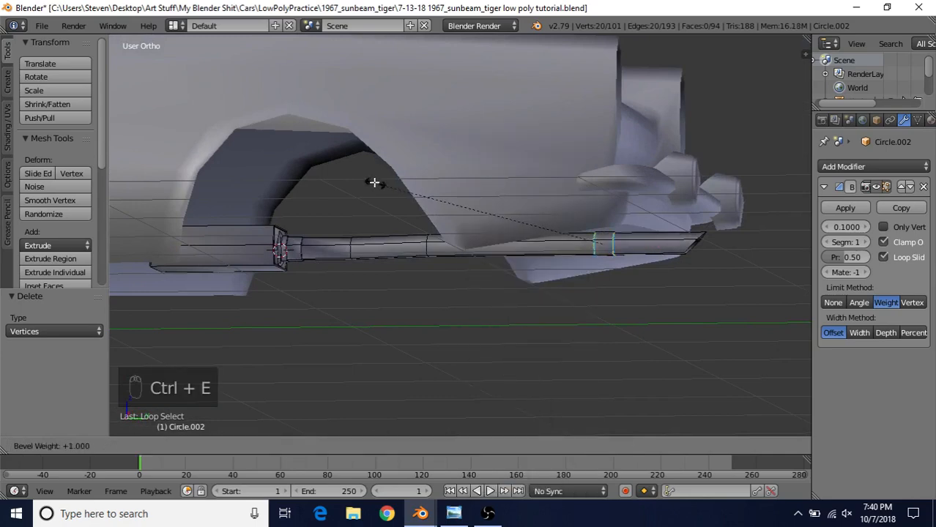
pyautogui.click(324, 153)
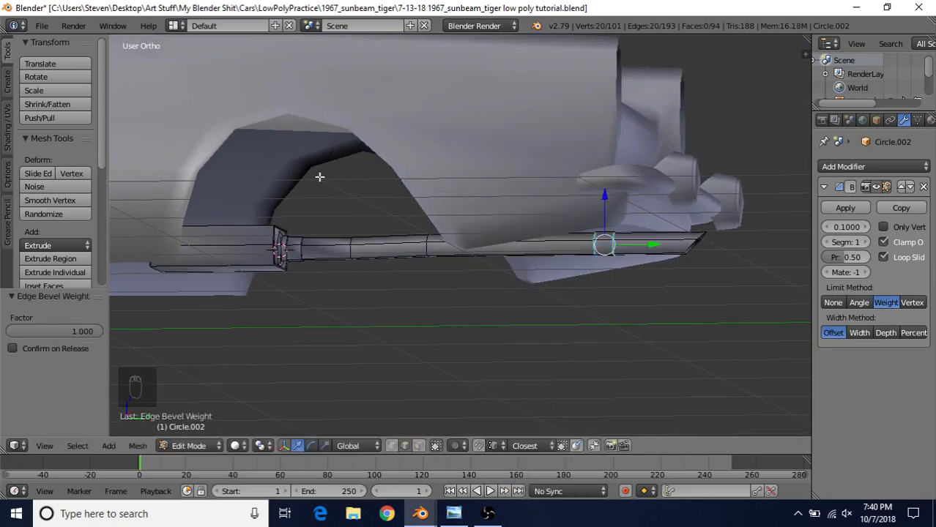
pyautogui.keyDown('shift'); pyautogui.moveTo(578, 296); pyautogui.dragTo(595, 285, button='middle'); pyautogui.keyUp('shift')
pyautogui.press('Tab')
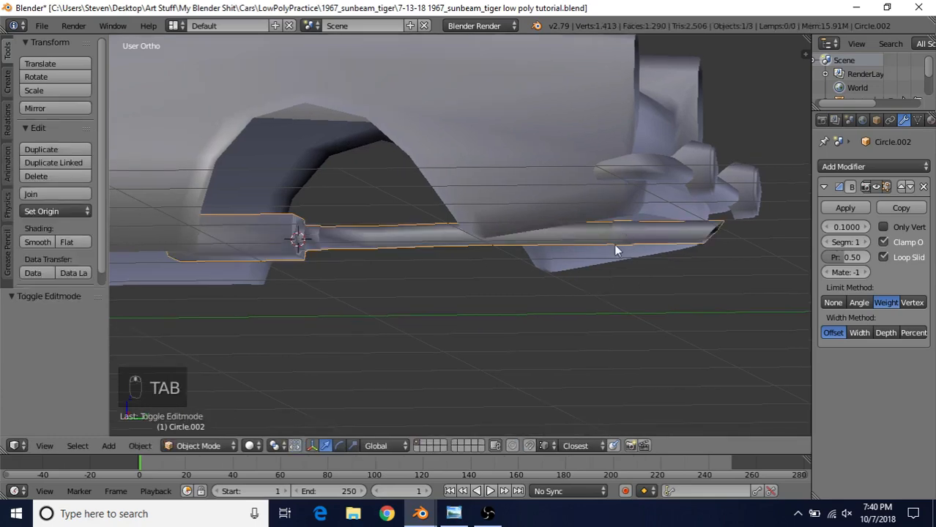
# Add edge bevel weight to the five edge loops around the stepped pipe section at the muffler outlet, and leave mesh editing.
pyautogui.press('Tab')
pyautogui.scroll(5, 472, 226)
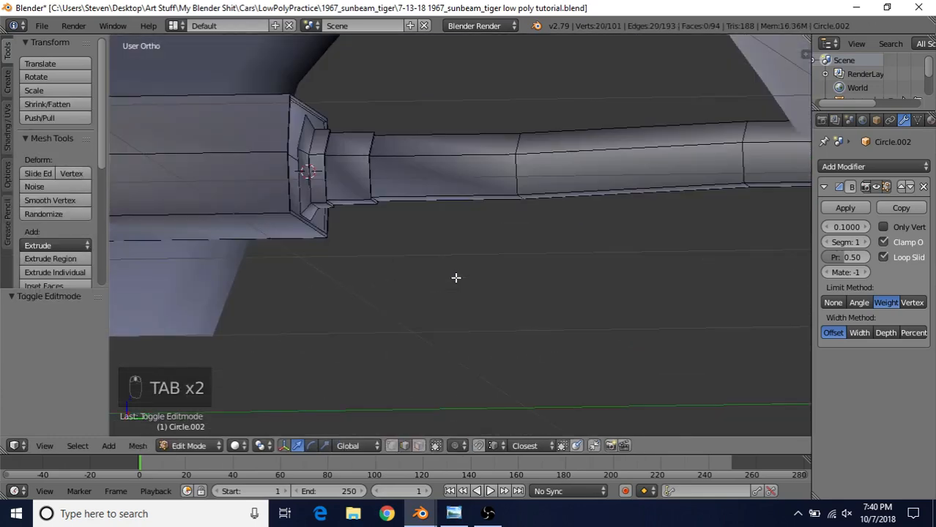
pyautogui.moveTo(455, 278); pyautogui.dragTo(498, 275, button='middle')
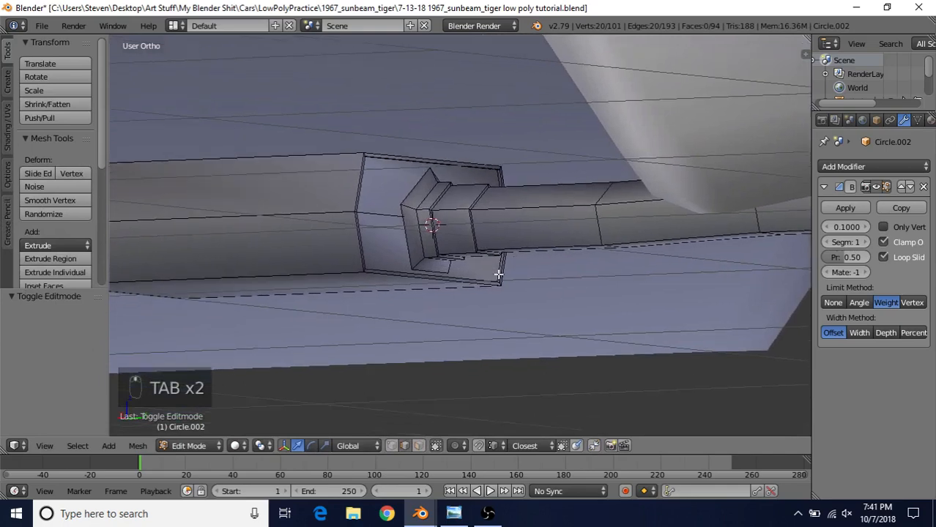
pyautogui.scroll(7, 522, 176)
pyautogui.keyDown('alt'); pyautogui.rightClick(534, 100); pyautogui.keyUp('alt')
pyautogui.scroll(-3, 504, 261)
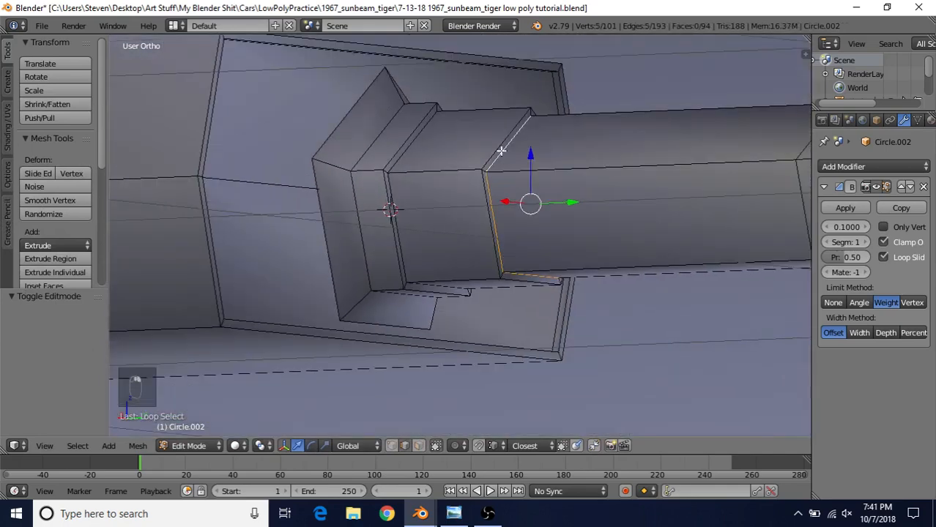
pyautogui.keyDown('alt'); pyautogui.keyDown('shift'); pyautogui.rightClick(478, 154); pyautogui.keyUp('shift'); pyautogui.keyUp('alt')
pyautogui.keyDown('alt'); pyautogui.keyDown('shift'); pyautogui.rightClick(411, 151); pyautogui.keyUp('shift'); pyautogui.keyUp('alt')
pyautogui.keyDown('alt'); pyautogui.keyDown('shift'); pyautogui.rightClick(405, 139); pyautogui.keyUp('shift'); pyautogui.keyUp('alt')
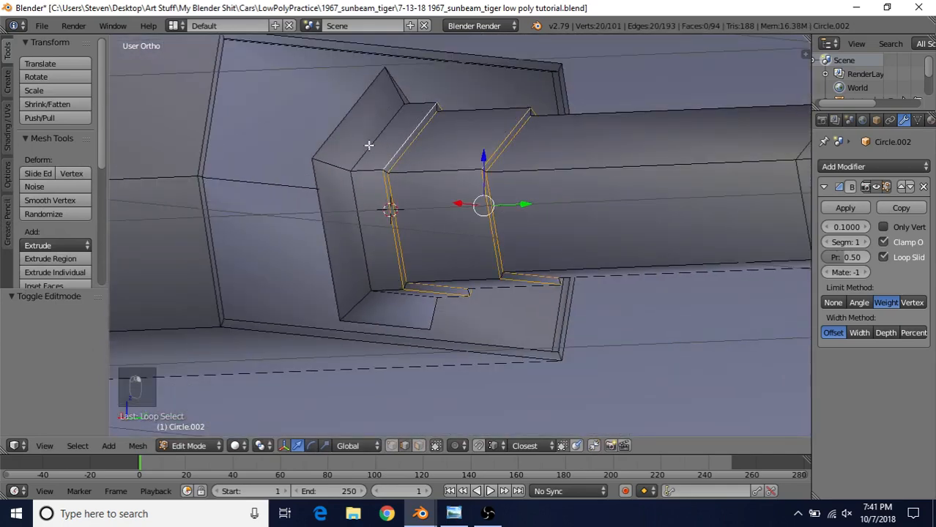
pyautogui.keyDown('alt'); pyautogui.keyDown('shift'); pyautogui.rightClick(357, 150); pyautogui.keyUp('shift'); pyautogui.keyUp('alt')
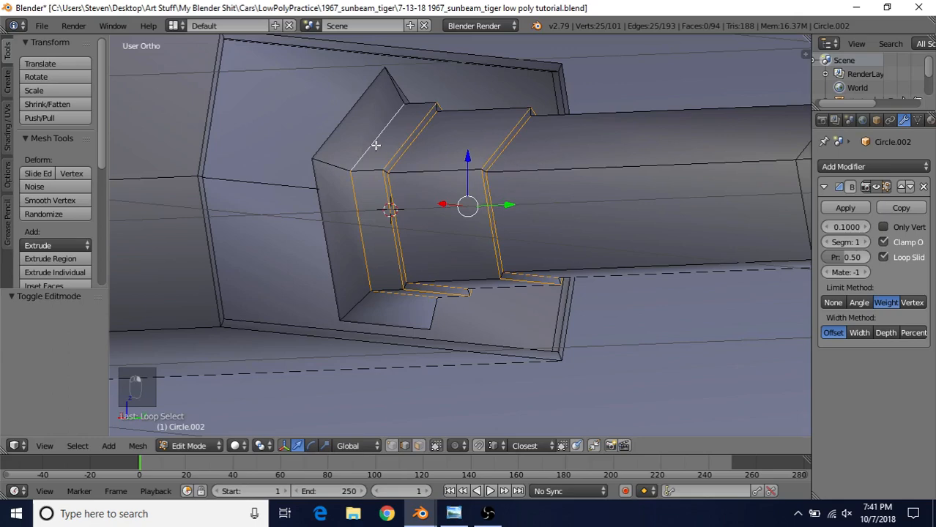
pyautogui.hotkey('ctrl', 'e')
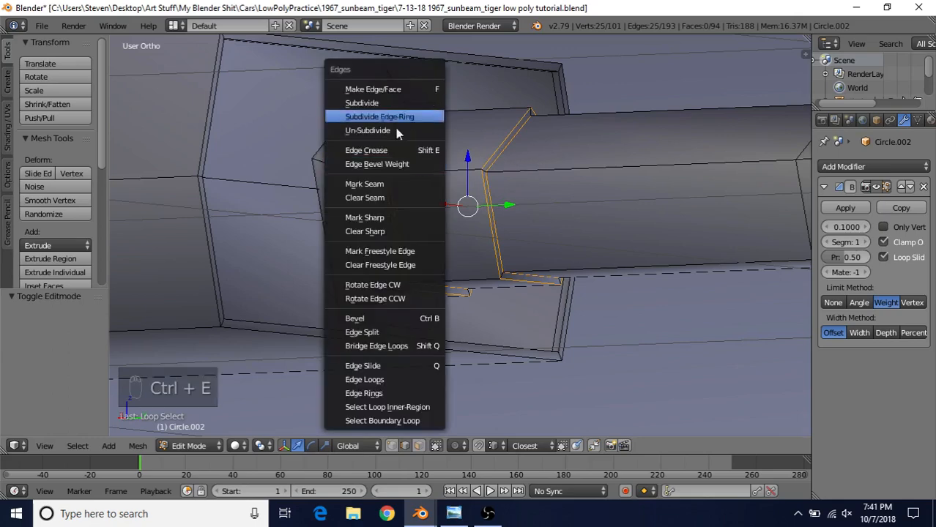
pyautogui.click(423, 157)
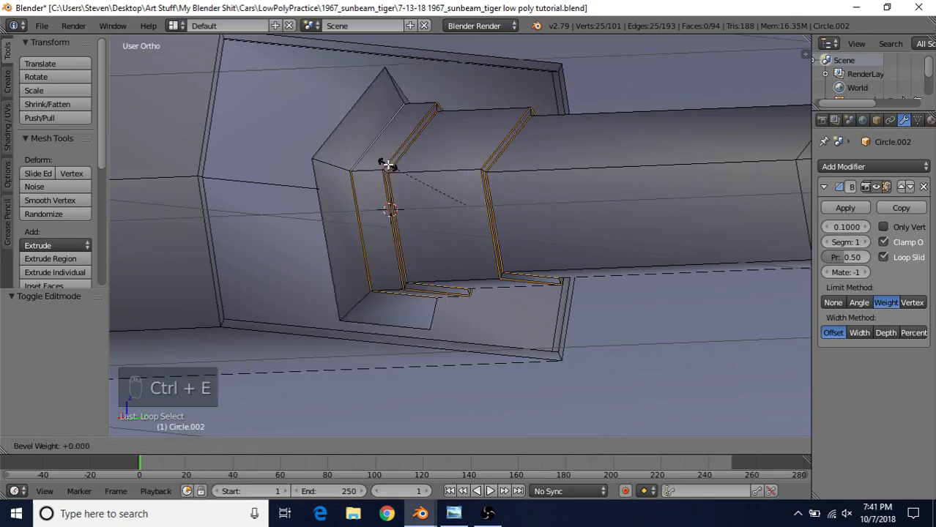
pyautogui.click(244, 112)
pyautogui.scroll(-3, 358, 340)
pyautogui.scroll(-2, 360, 324)
pyautogui.press('Tab')
pyautogui.scroll(5, 412, 305)
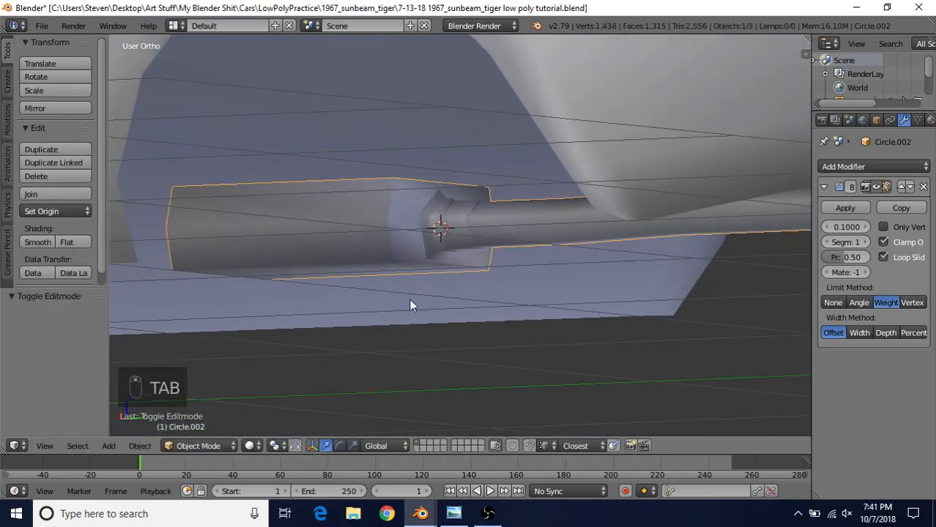
# Give the inset edge loops on the muffler's two end faces a bevel weight of 1 and leave mesh editing.
pyautogui.press('Tab')
pyautogui.scroll(6, 514, 278)
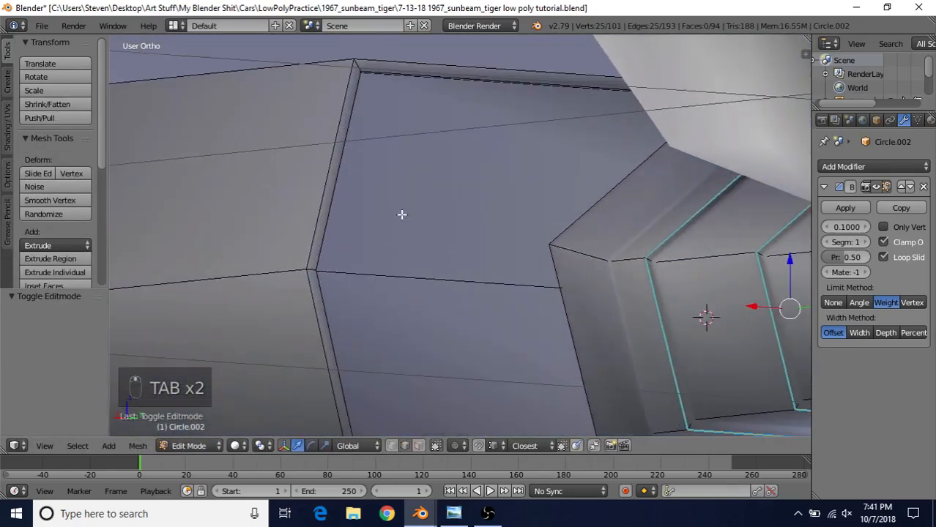
pyautogui.keyDown('alt'); pyautogui.rightClick(412, 74); pyautogui.keyUp('alt')
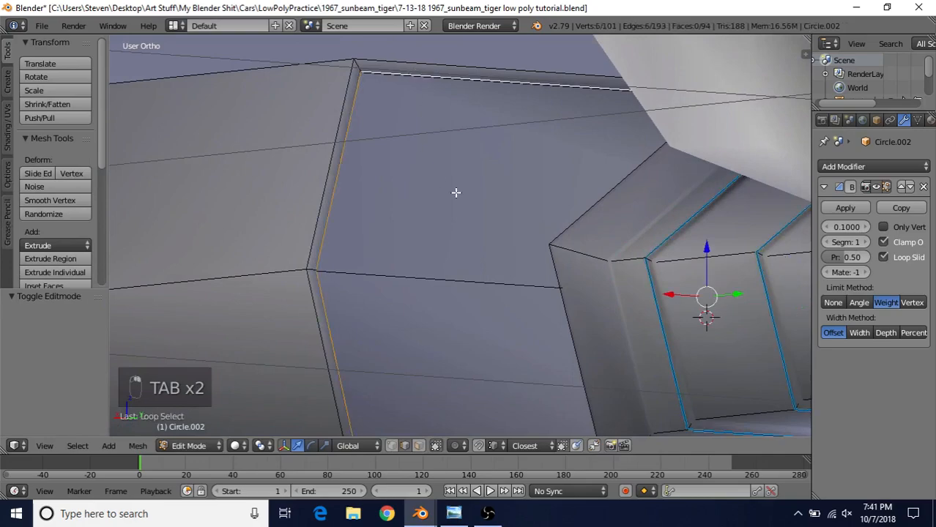
pyautogui.moveTo(455, 193); pyautogui.dragTo(355, 289, button='middle')
pyautogui.scroll(2, 518, 225)
pyautogui.keyDown('shift'); pyautogui.rightClick(511, 136); pyautogui.keyUp('shift')
pyautogui.scroll(4, 512, 315)
pyautogui.scroll(-4, 515, 315)
pyautogui.moveTo(566, 299); pyautogui.dragTo(488, 295, button='middle')
pyautogui.keyDown('alt'); pyautogui.keyDown('shift'); pyautogui.rightClick(271, 221); pyautogui.keyUp('shift'); pyautogui.keyUp('alt')
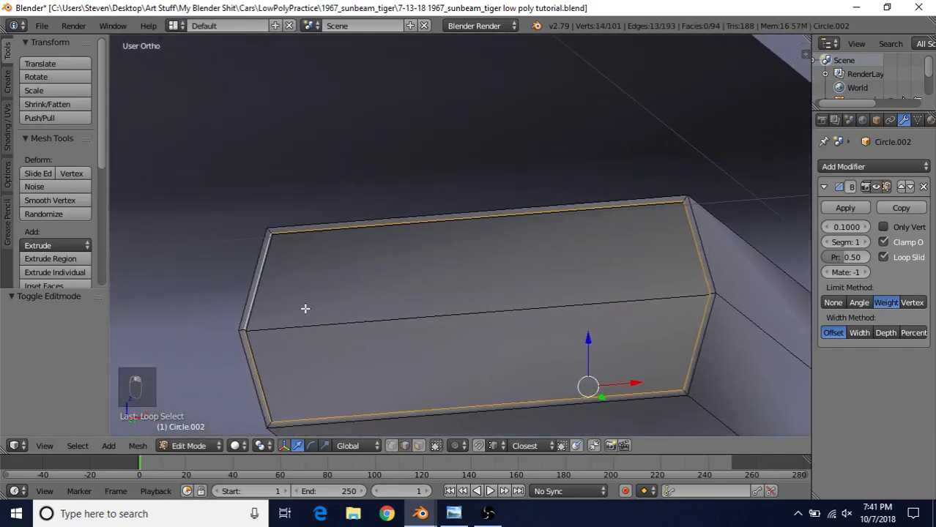
pyautogui.moveTo(305, 307); pyautogui.dragTo(430, 280, button='middle')
pyautogui.scroll(4, 430, 280)
pyautogui.keyDown('alt'); pyautogui.keyDown('shift'); pyautogui.rightClick(265, 310); pyautogui.keyUp('shift'); pyautogui.keyUp('alt')
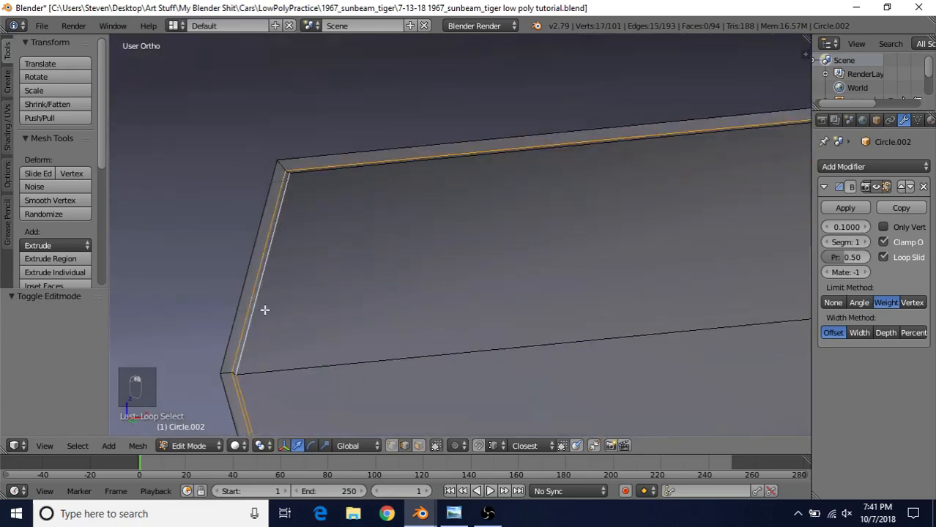
pyautogui.hotkey('ctrl', 'e')
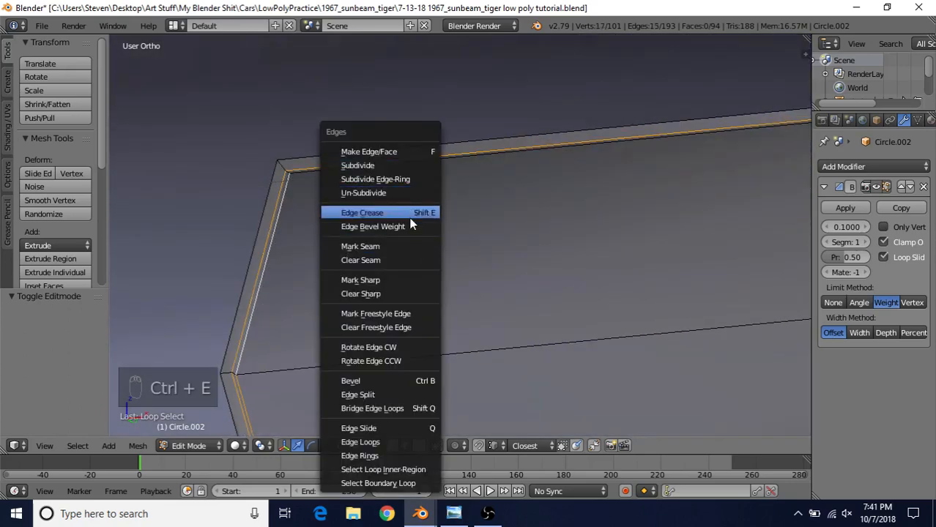
pyautogui.click(408, 230)
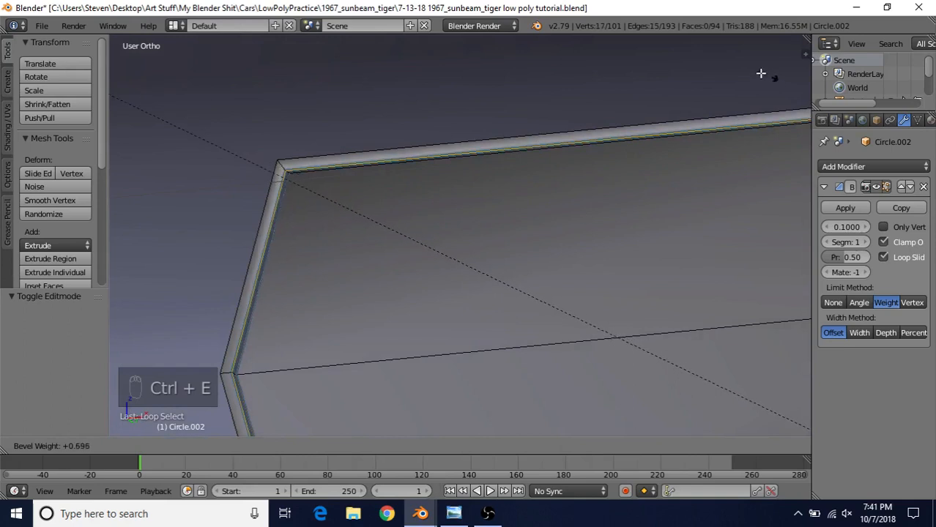
pyautogui.click(432, 388)
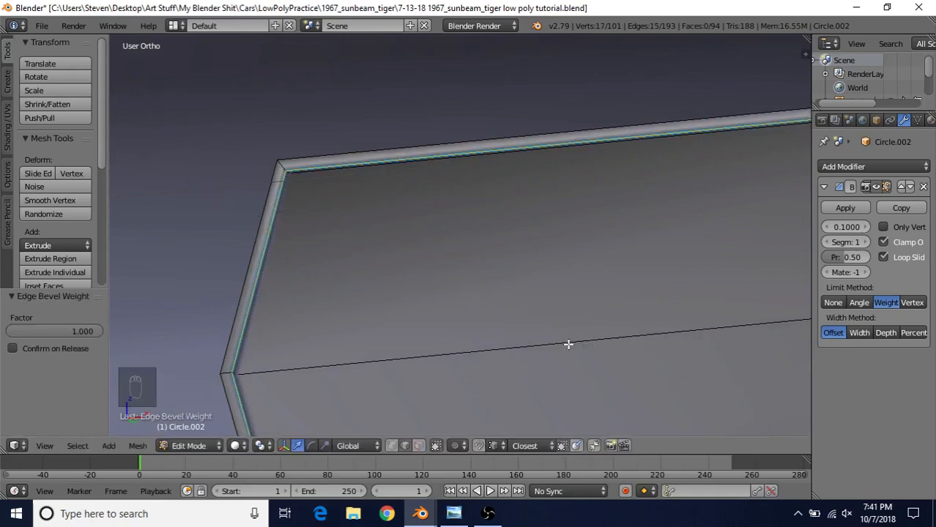
pyautogui.press('Tab')
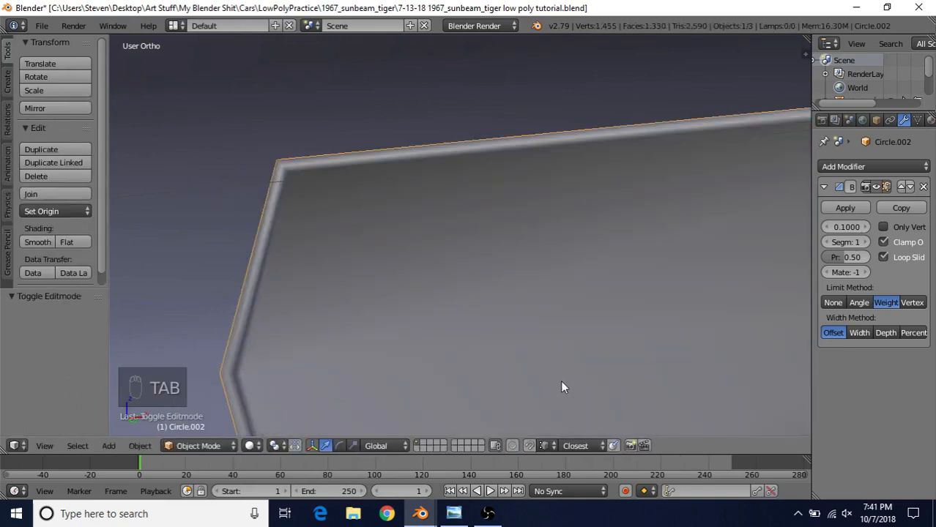
# Give the outer rim edge loop at the muffler's closed end, opposite the pipe, a bevel weight of 1.
pyautogui.scroll(-7, 561, 381)
pyautogui.moveTo(564, 358); pyautogui.dragTo(509, 292, button='middle')
pyautogui.press('a')
pyautogui.scroll(4, 509, 291)
pyautogui.press('Tab')
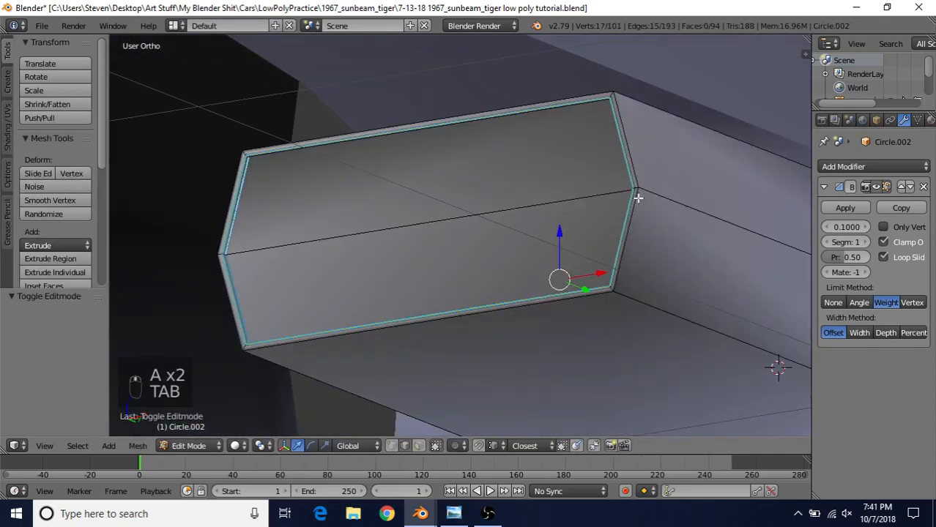
pyautogui.keyDown('alt'); pyautogui.rightClick(636, 168); pyautogui.keyUp('alt')
pyautogui.hotkey('ctrl', 'e')
pyautogui.click(636, 188)
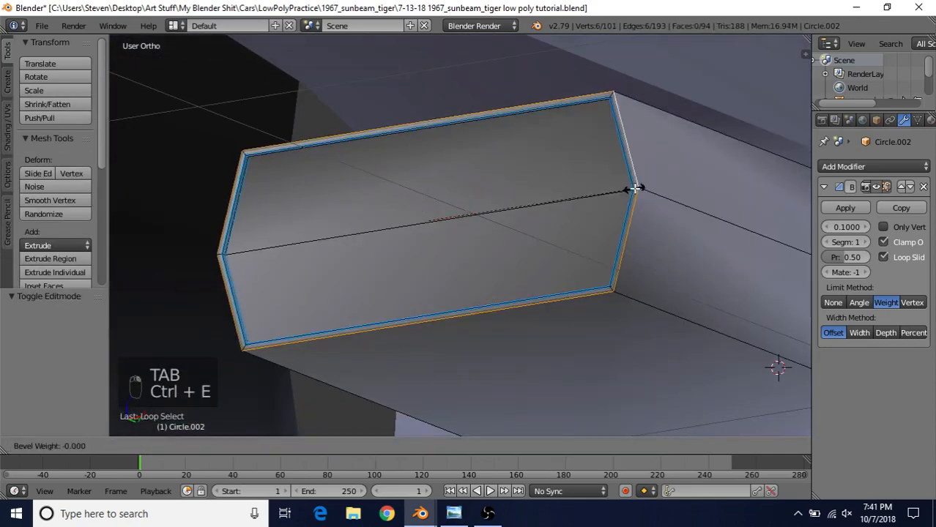
pyautogui.click(589, 326)
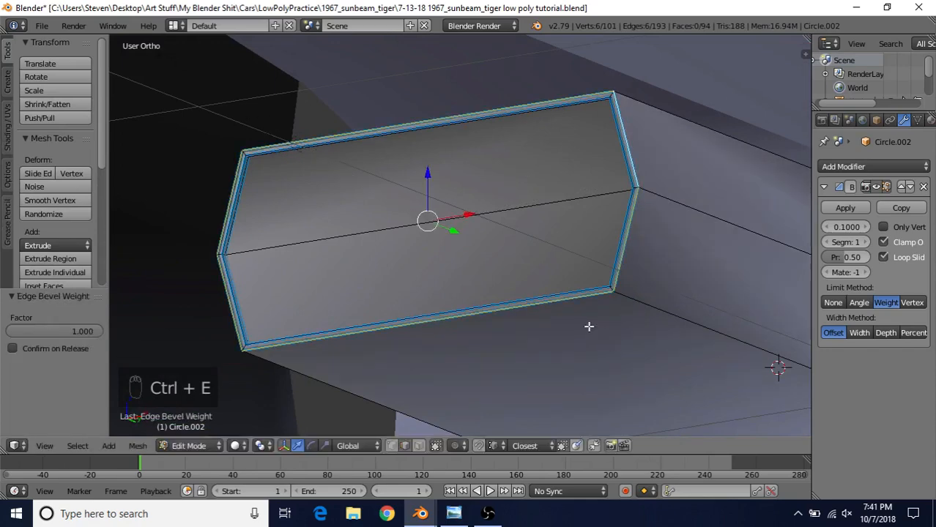
pyautogui.press('Tab')
pyautogui.press('Tab')
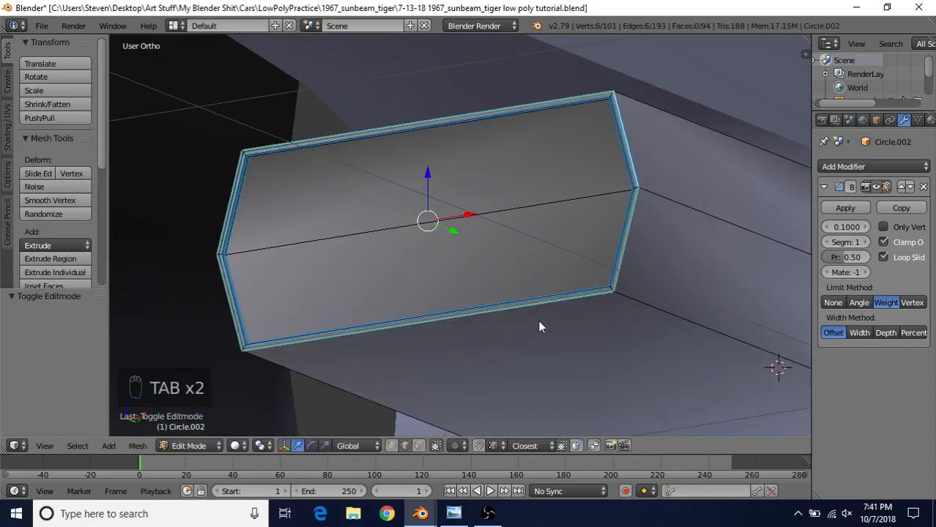
pyautogui.press('Tab')
pyautogui.press('Tab')
pyautogui.hotkey('ctrl', 'z')
pyautogui.hotkey('ctrl', 'z')
pyautogui.hotkey('ctrl', 'z')
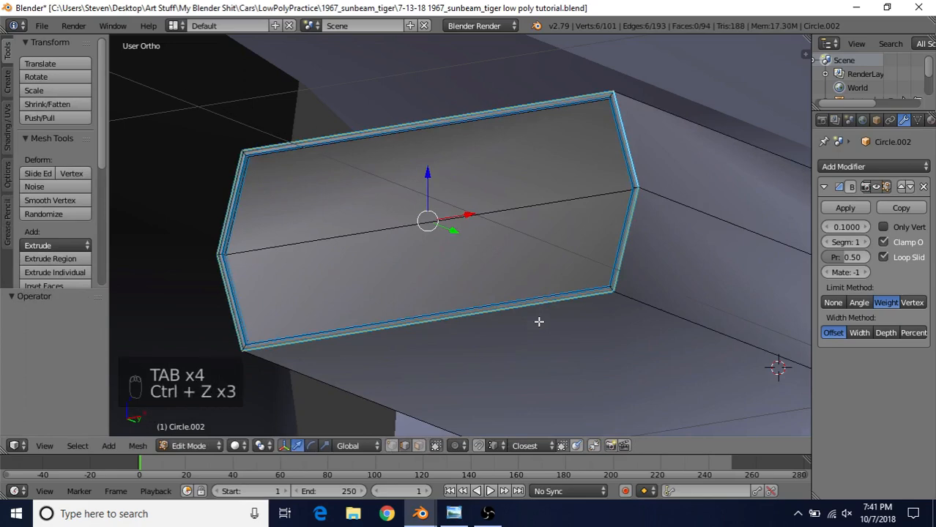
pyautogui.press('Tab')
pyautogui.press('Tab')
# Add edge bevel weight to the muffler's outer rim edge loop at the pipe outlet end and leave mesh editing.
pyautogui.scroll(-5, 591, 225)
pyautogui.moveTo(578, 269); pyautogui.dragTo(561, 244, button='middle')
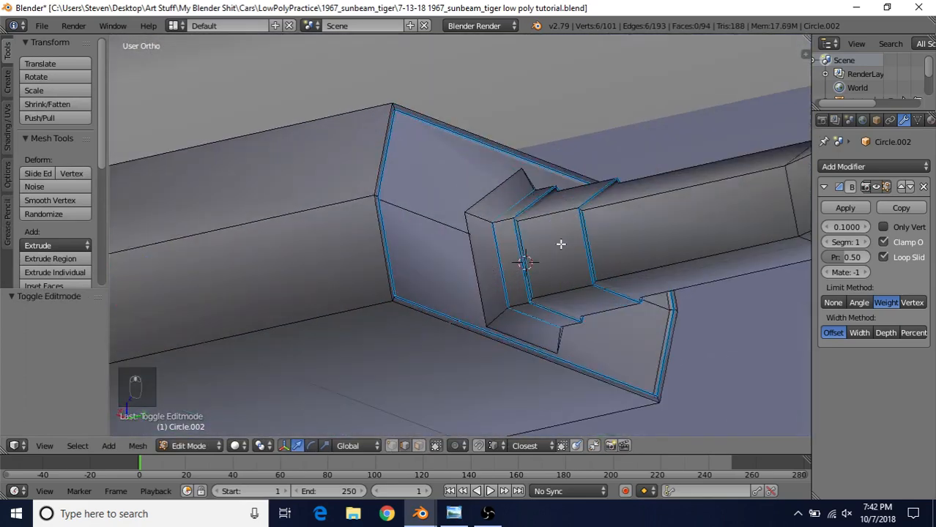
pyautogui.keyDown('alt'); pyautogui.click(378, 149); pyautogui.keyUp('alt')
pyautogui.hotkey('ctrl', 'e')
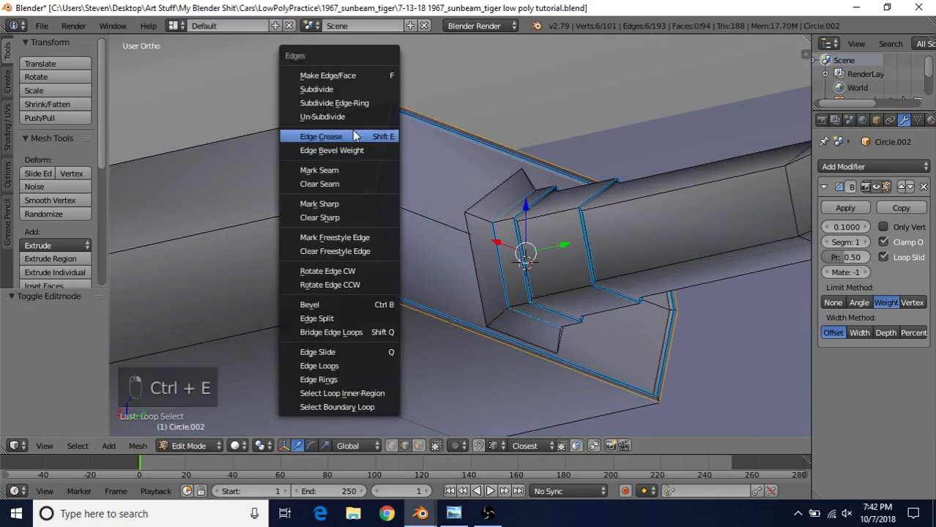
pyautogui.click(372, 155)
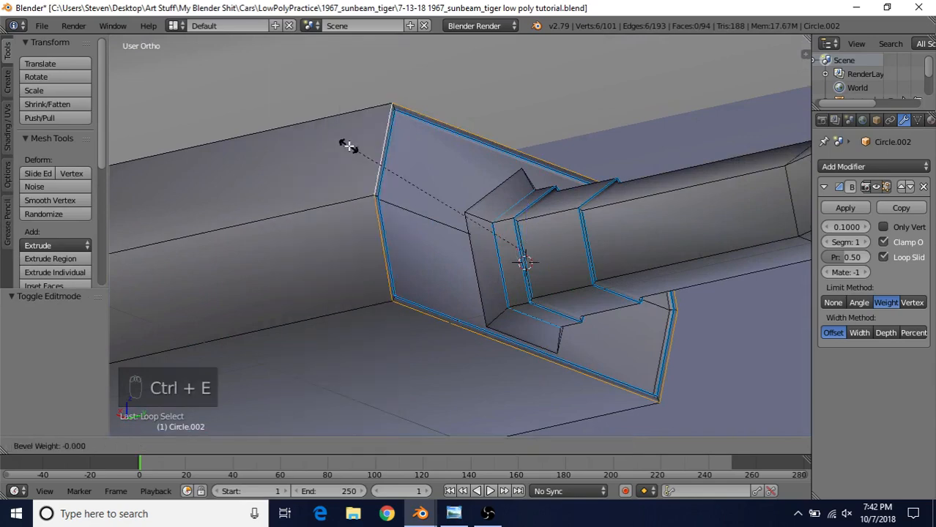
pyautogui.click(523, 331)
pyautogui.scroll(-5, 538, 269)
pyautogui.press('Tab')
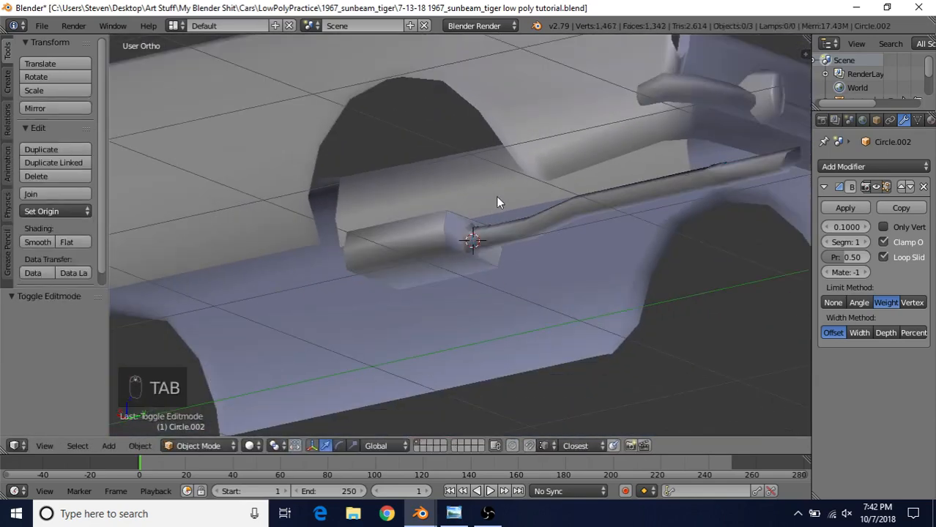
# Examine the shading and bevel-weighted edges along the muffler, pipe, collar and slanted tip.
pyautogui.moveTo(476, 272); pyautogui.dragTo(797, 183, button='middle')
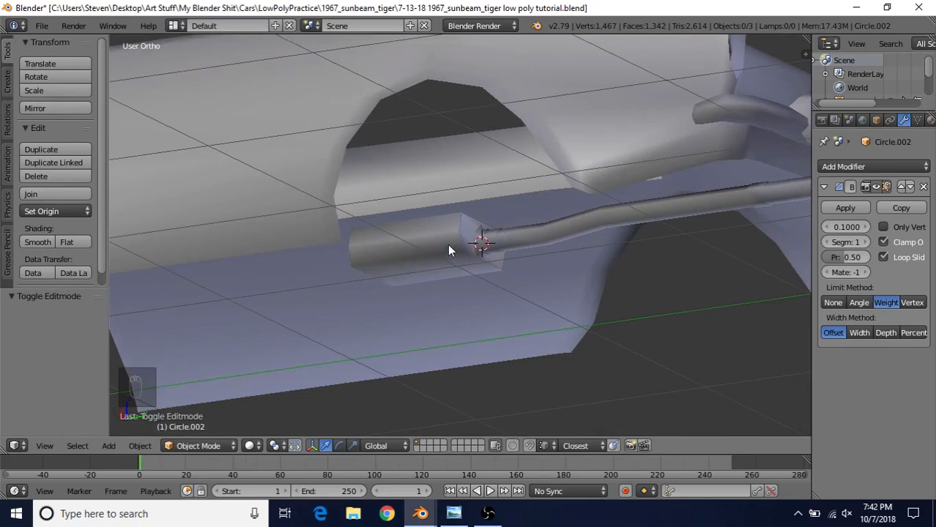
pyautogui.moveTo(449, 250); pyautogui.dragTo(437, 240, button='middle')
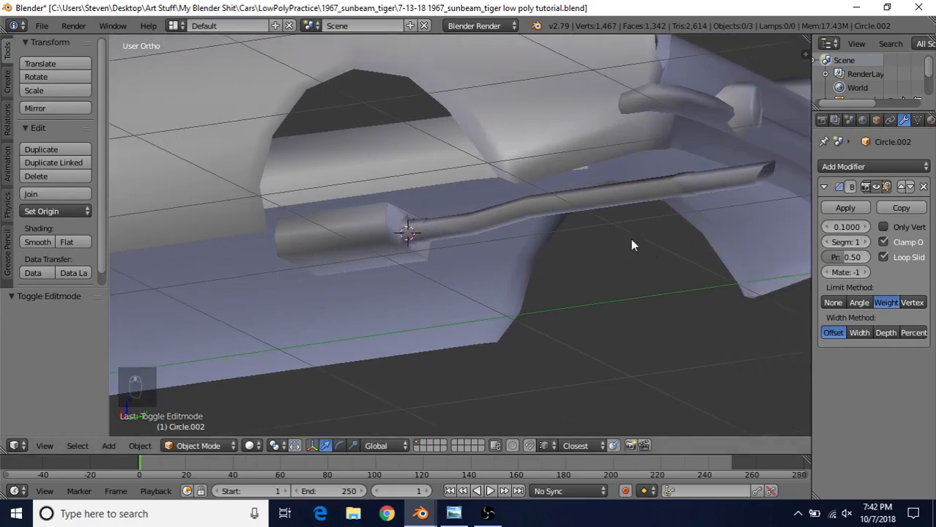
pyautogui.press('Tab')
pyautogui.moveTo(632, 242); pyautogui.dragTo(561, 263, button='middle')
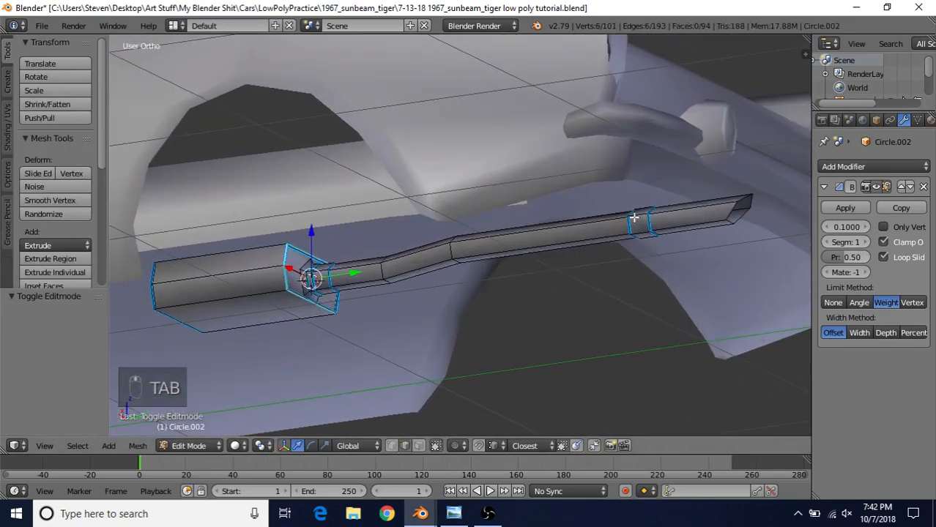
pyautogui.scroll(3, 403, 278)
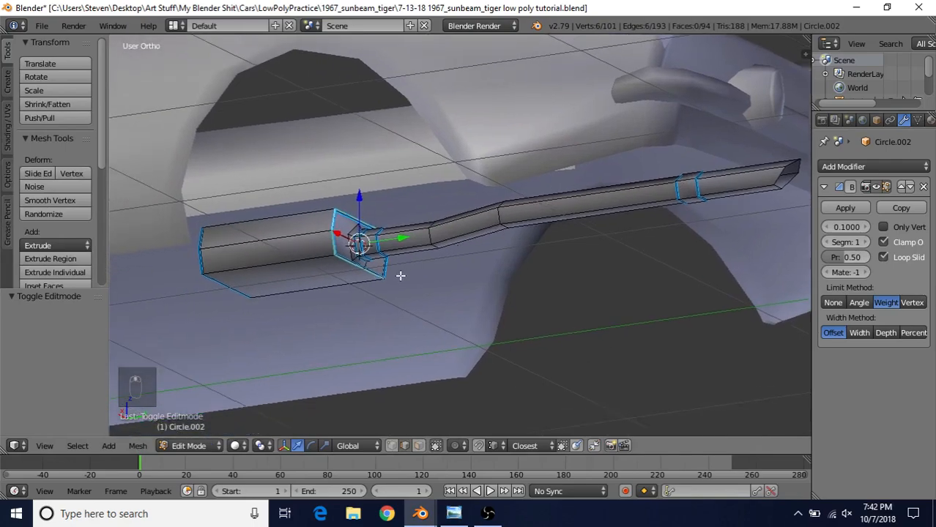
pyautogui.keyDown('shift'); pyautogui.moveTo(424, 257); pyautogui.dragTo(525, 226, button='middle'); pyautogui.keyUp('shift')
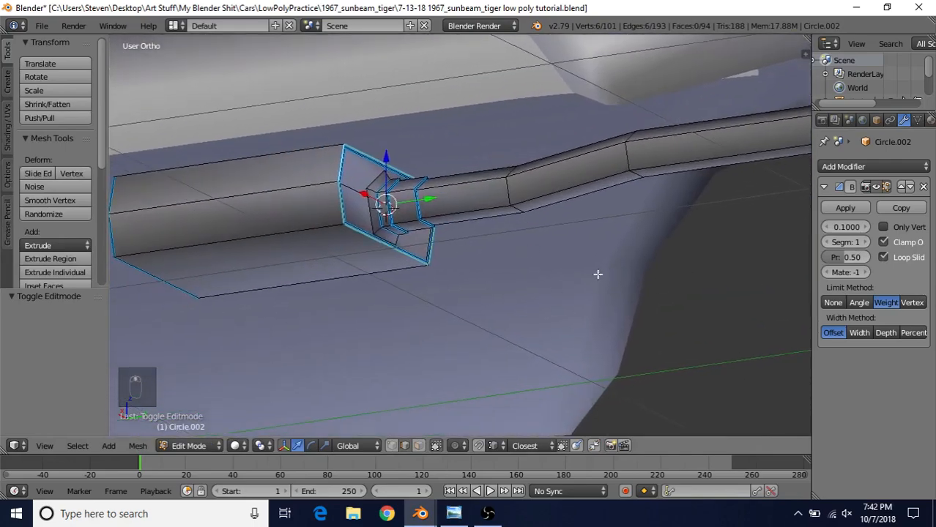
pyautogui.scroll(-4, 598, 274)
pyautogui.press('Tab')
pyautogui.scroll(-2, 597, 275)
pyautogui.moveTo(591, 231); pyautogui.dragTo(576, 250, button='middle')
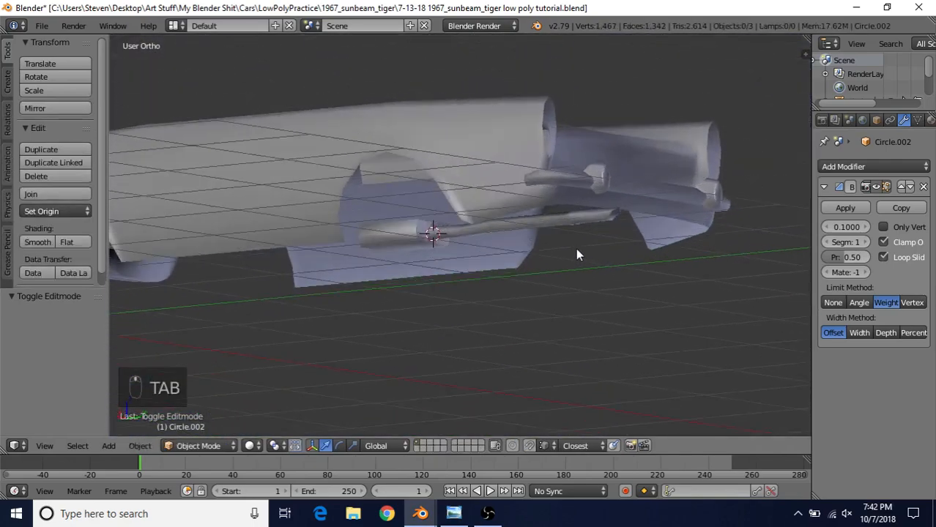
# Raise the exhaust's bevel modifier to 7 segments.
pyautogui.scroll(3, 576, 251)
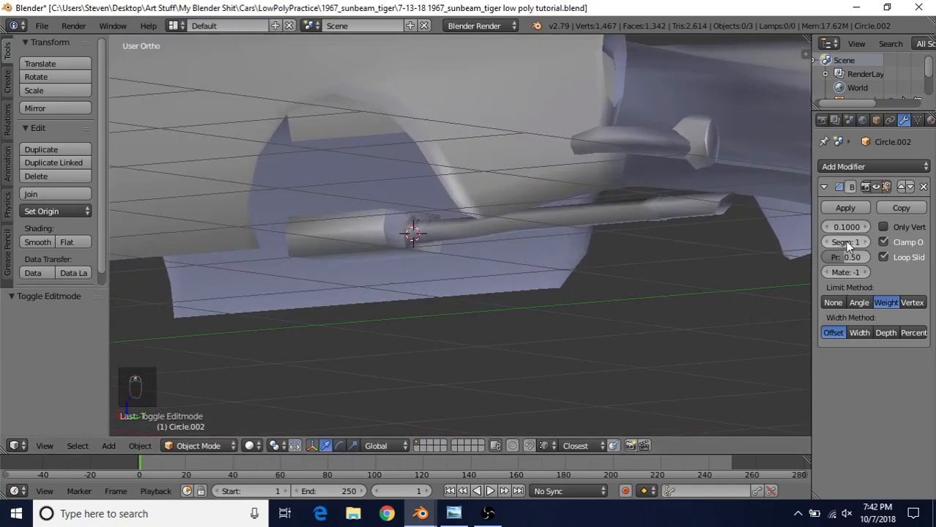
pyautogui.keyDown('shift'); pyautogui.moveTo(667, 283); pyautogui.dragTo(566, 303, button='middle'); pyautogui.keyUp('shift')
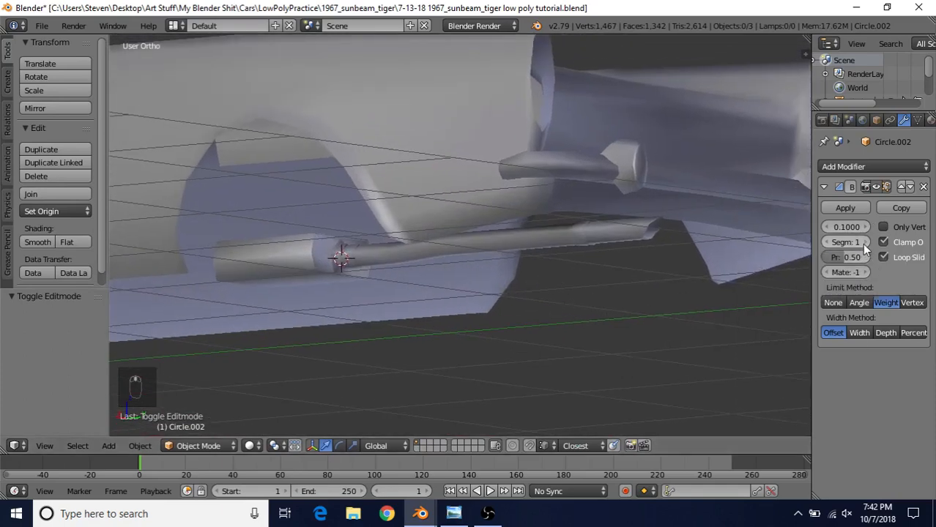
pyautogui.scroll(1, 558, 261)
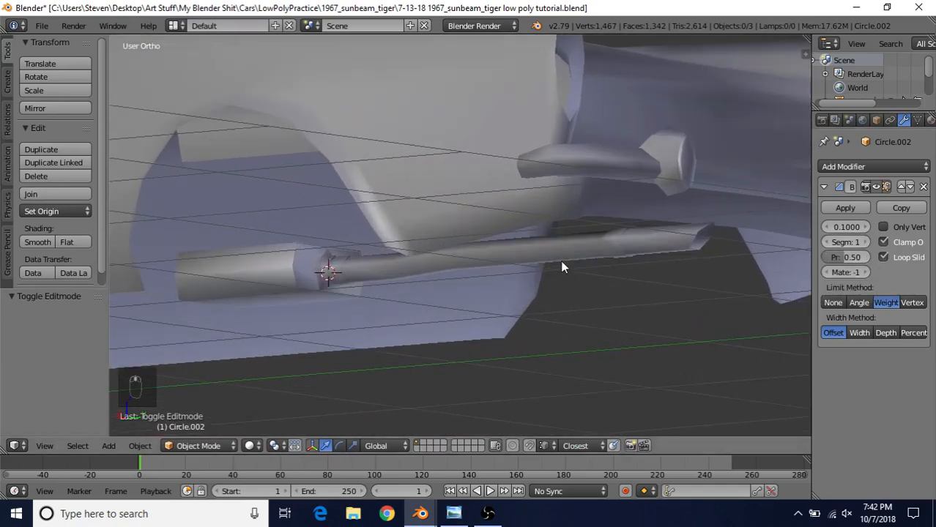
pyautogui.click(866, 242)
pyautogui.click(866, 243)
pyautogui.click(866, 242)
pyautogui.click(866, 242)
pyautogui.click(866, 243)
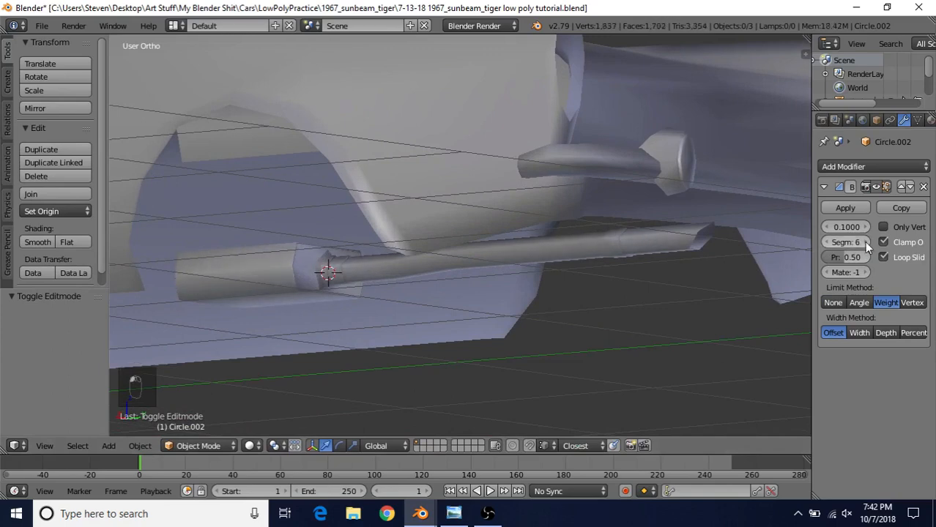
# Give the two unweighted inner rim edges on the muffler's outlet face a bevel weight of 1 and leave mesh editing.
pyautogui.moveTo(427, 307); pyautogui.dragTo(497, 246, button='middle')
pyautogui.press('Tab')
pyautogui.scroll(2, 497, 246)
pyautogui.scroll(3, 394, 191)
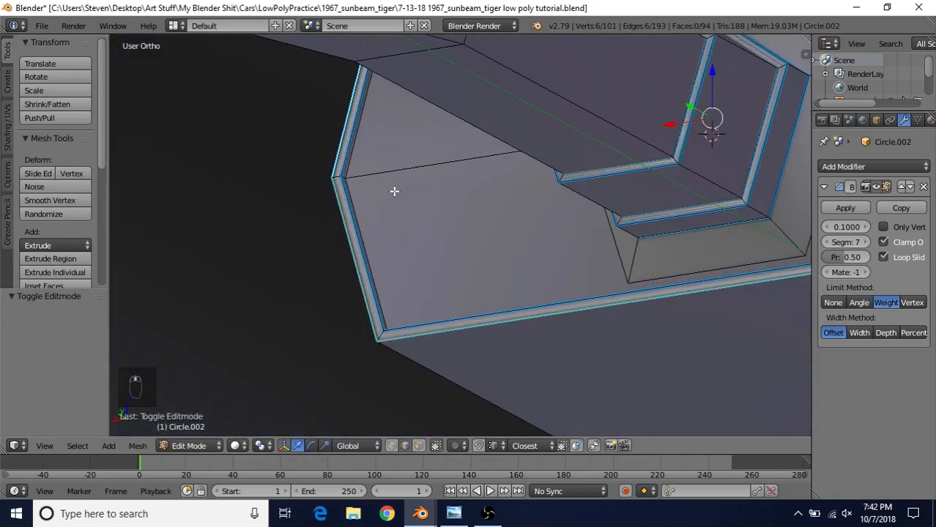
pyautogui.keyDown('alt'); pyautogui.rightClick(358, 144); pyautogui.keyUp('alt')
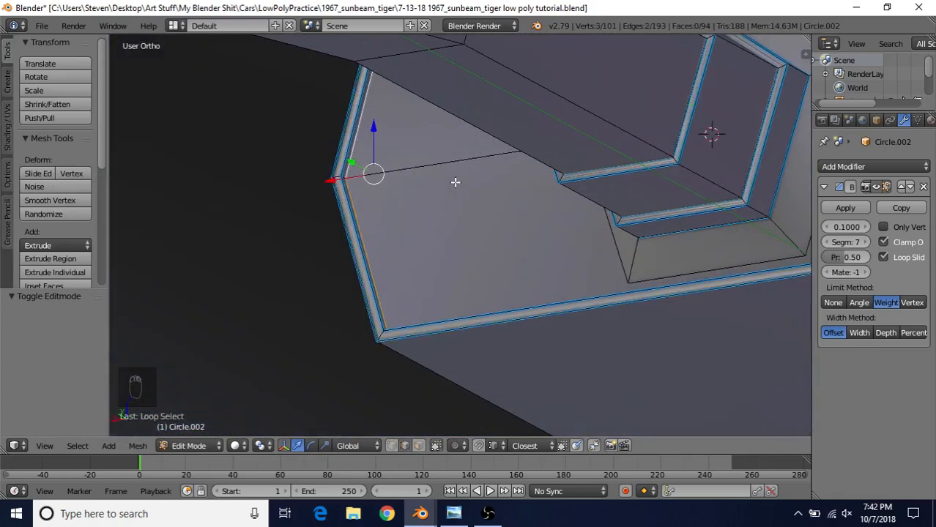
pyautogui.hotkey('ctrl', 'e')
pyautogui.click(457, 146)
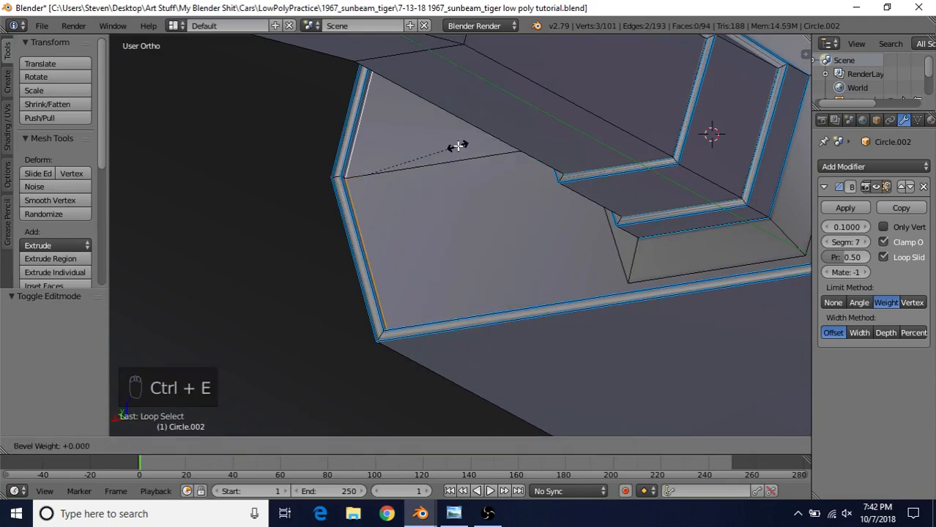
pyautogui.click(576, 377)
pyautogui.scroll(-6, 406, 241)
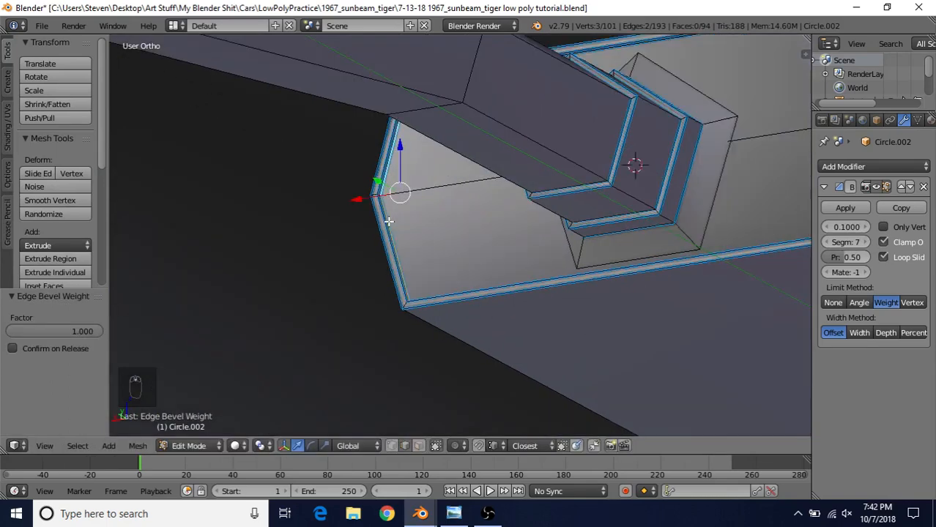
pyautogui.press('Tab')
pyautogui.moveTo(450, 263); pyautogui.dragTo(557, 263, button='middle')
pyautogui.scroll(4, 542, 264)
pyautogui.press('Tab')
pyautogui.moveTo(320, 260); pyautogui.dragTo(376, 369, button='middle')
pyautogui.scroll(4, 375, 369)
pyautogui.moveTo(446, 305); pyautogui.dragTo(499, 293, button='middle')
pyautogui.scroll(3, 506, 291)
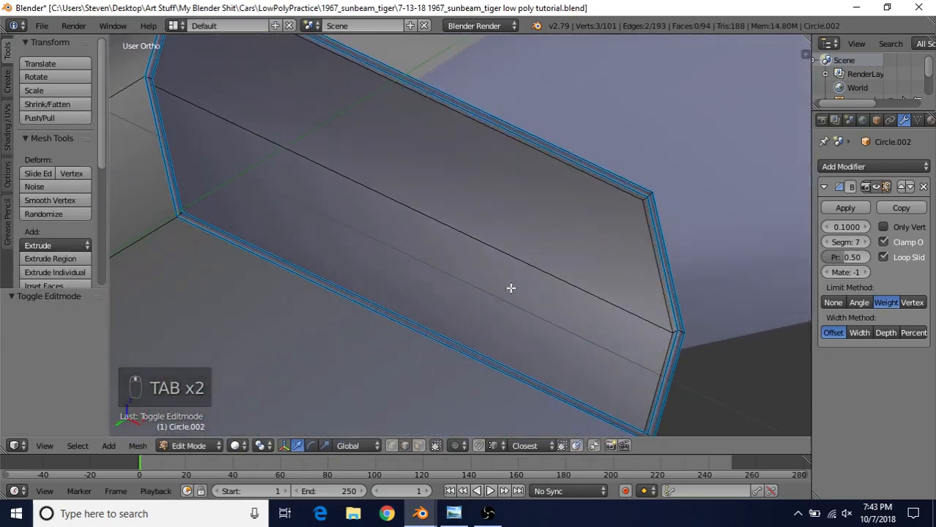
pyautogui.scroll(1, 530, 281)
pyautogui.keyDown('alt'); pyautogui.rightClick(654, 199); pyautogui.keyUp('alt')
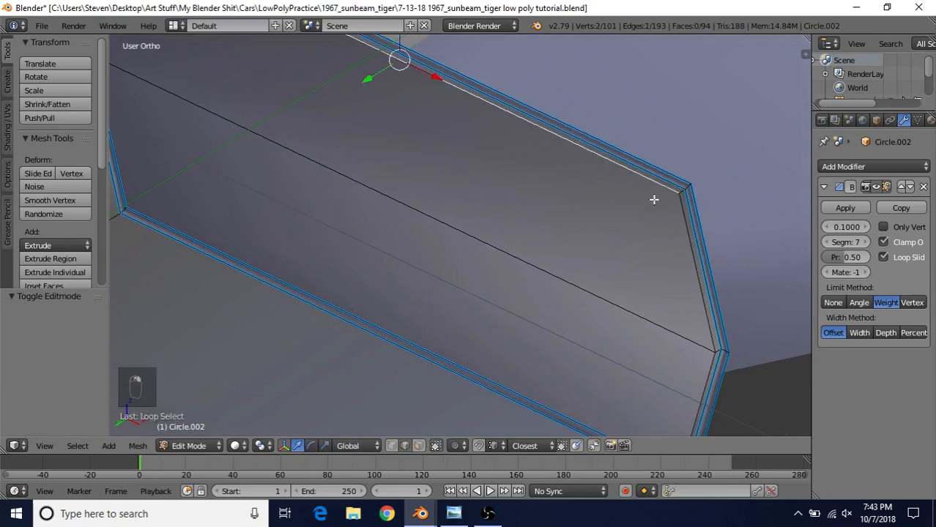
pyautogui.keyDown('shift'); pyautogui.rightClick(681, 251); pyautogui.keyUp('shift')
pyautogui.keyDown('shift'); pyautogui.rightClick(568, 155); pyautogui.keyUp('shift')
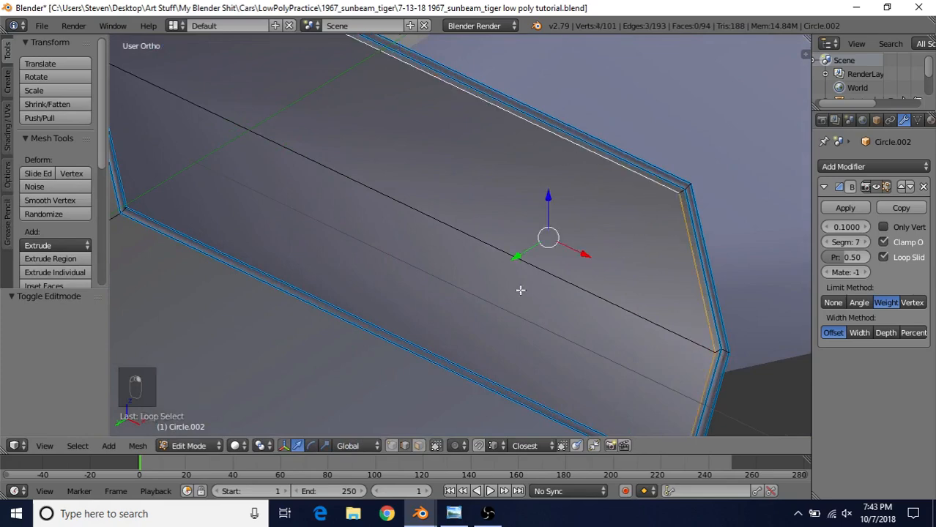
# Give the outline edges of the muffler's plain end face, without its middle edge, a bevel weight of 1 and clear the selection.
pyautogui.moveTo(519, 290); pyautogui.dragTo(671, 164, button='middle')
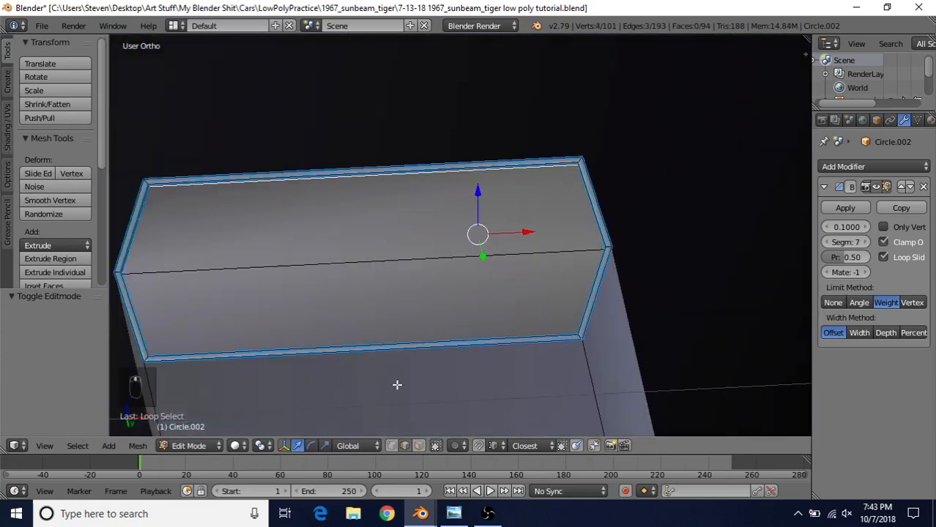
pyautogui.click(418, 445)
pyautogui.rightClick(389, 223)
pyautogui.keyDown('shift'); pyautogui.rightClick(376, 301); pyautogui.keyUp('shift')
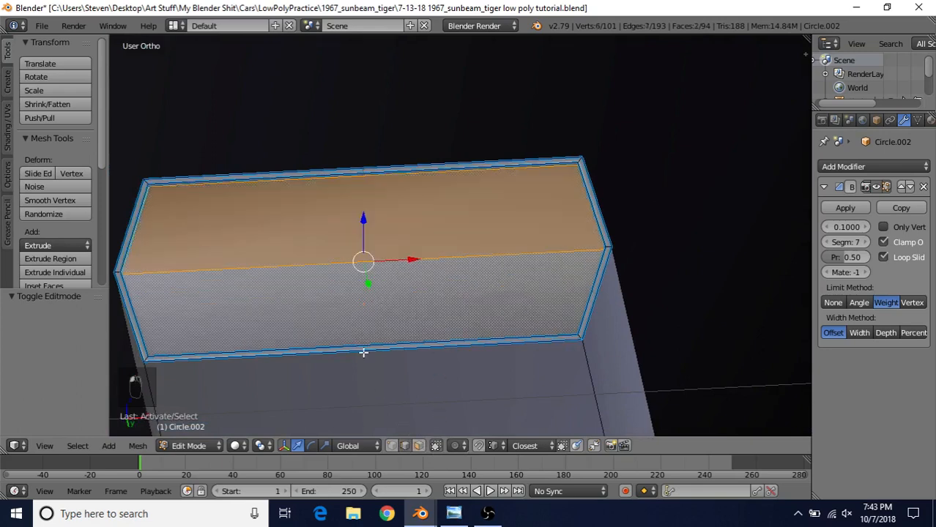
pyautogui.press('x')
pyautogui.click(347, 262)
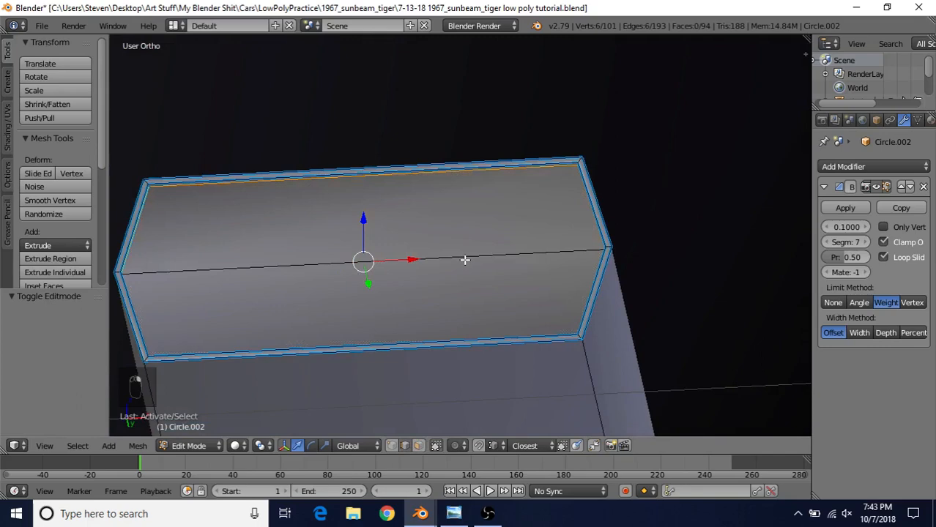
pyautogui.hotkey('ctrl', 'e')
pyautogui.click(428, 229)
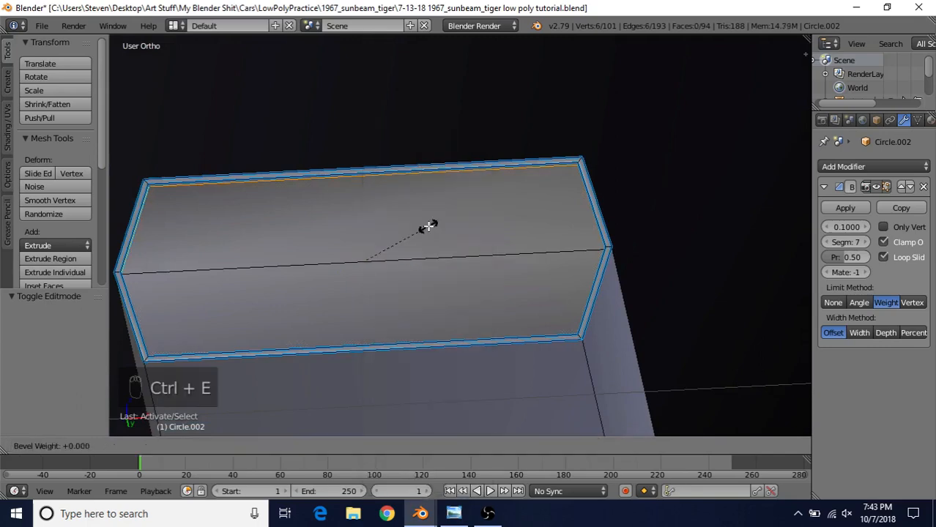
pyautogui.click(561, 105)
pyautogui.moveTo(505, 205); pyautogui.dragTo(385, 202, button='middle')
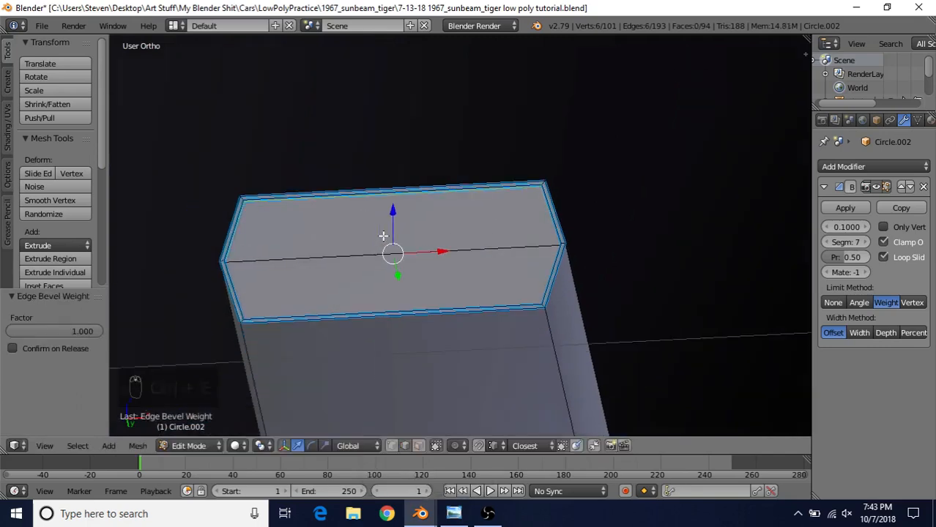
pyautogui.press('a')
# Set a bevel weight of 1 on the inner outline edges of the muffler's pipe-side end face, excluding the middle edge.
pyautogui.moveTo(390, 235); pyautogui.dragTo(506, 255, button='middle')
pyautogui.moveTo(429, 416); pyautogui.dragTo(438, 274, button='middle')
pyautogui.scroll(2, 438, 273)
pyautogui.click(438, 273)
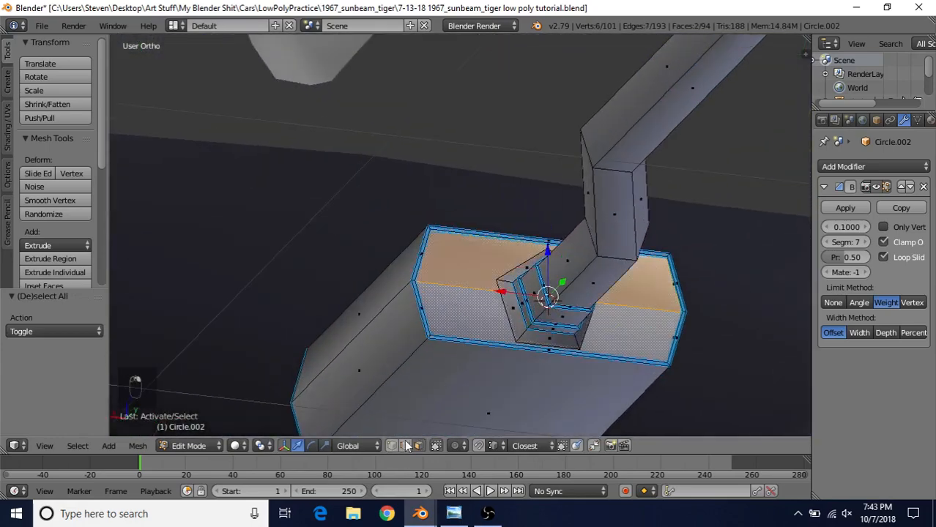
pyautogui.keyDown('shift'); pyautogui.rightClick(469, 288); pyautogui.keyUp('shift')
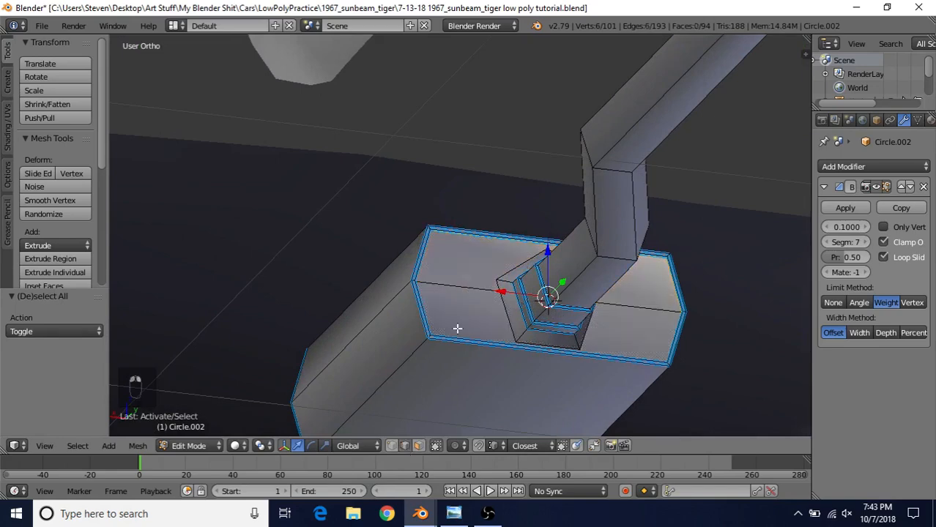
pyautogui.keyDown('shift'); pyautogui.moveTo(511, 291); pyautogui.dragTo(524, 261, button='middle'); pyautogui.keyUp('shift')
pyautogui.scroll(2, 524, 262)
pyautogui.hotkey('ctrl', 'e')
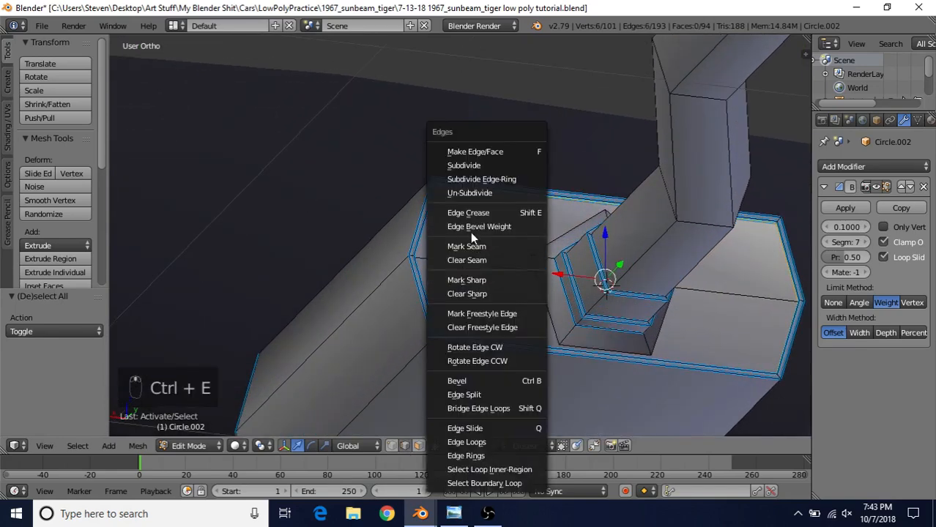
pyautogui.click(479, 226)
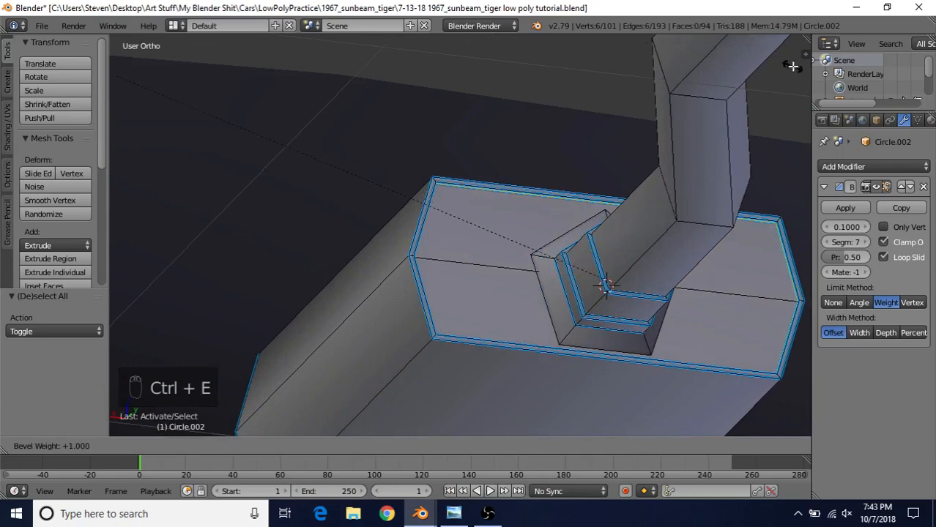
pyautogui.click(753, 80)
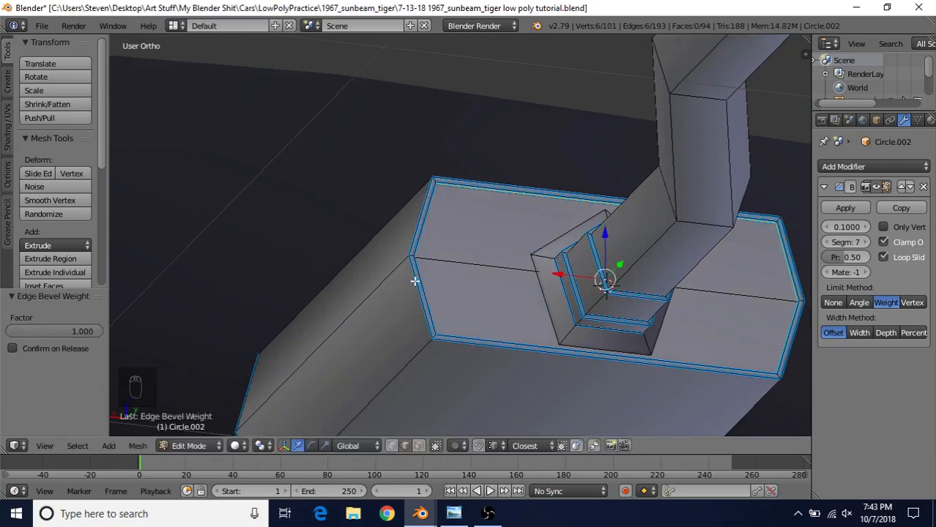
# Leave mesh editing and reduce the exhaust's bevel modifier to 1 segment.
pyautogui.scroll(-4, 415, 281)
pyautogui.press('Tab')
pyautogui.moveTo(498, 250); pyautogui.dragTo(530, 268, button='middle')
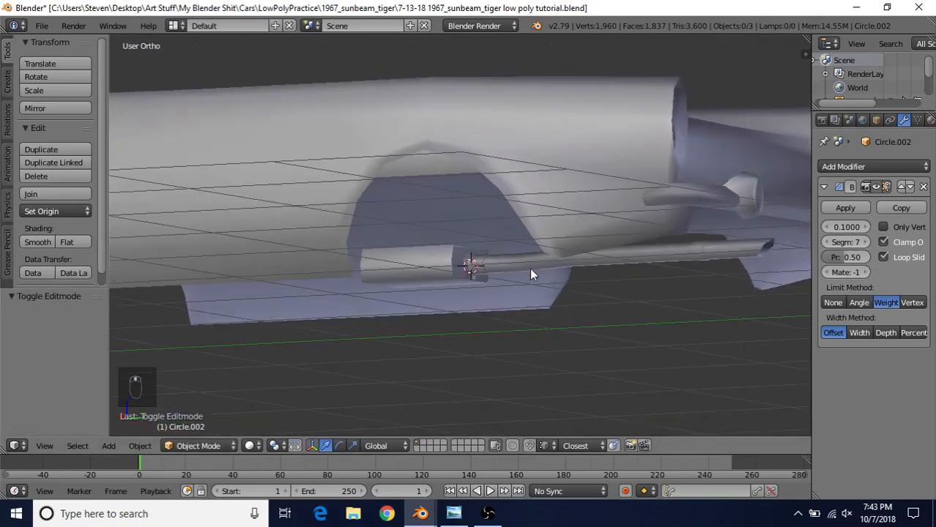
pyautogui.click(828, 244)
pyautogui.click(827, 244)
pyautogui.click(827, 244)
pyautogui.click(828, 244)
pyautogui.click(828, 244)
pyautogui.click(827, 244)
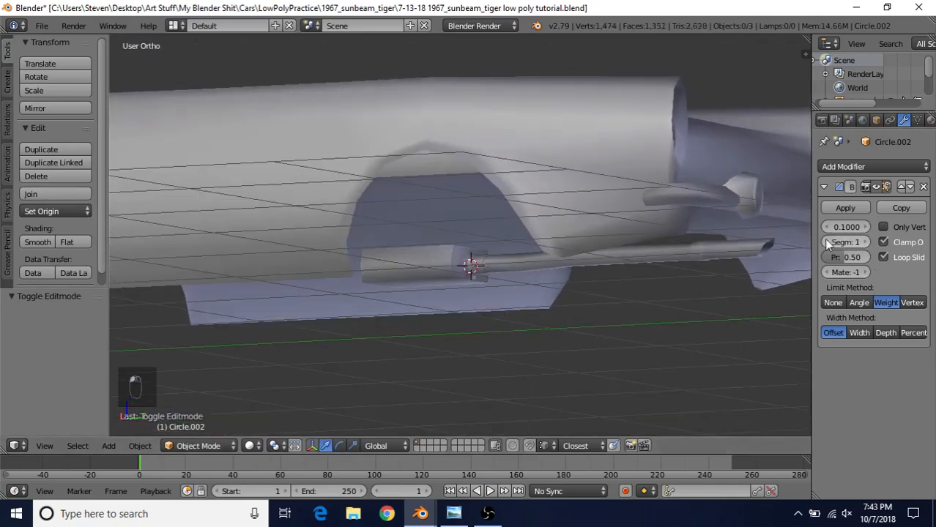
# Mirror the exhaust across the car's X axis with a Mirror modifier and enable clipping.
pyautogui.moveTo(668, 291); pyautogui.dragTo(582, 192, button='middle')
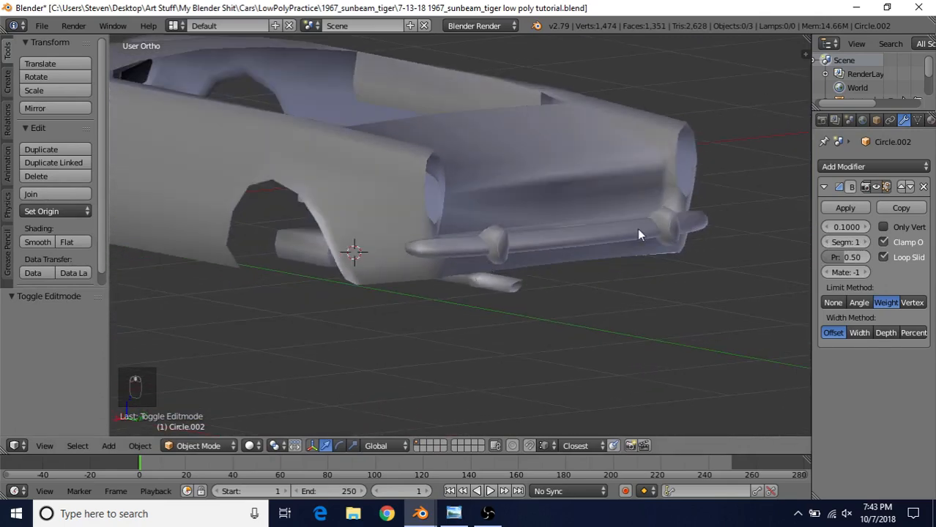
pyautogui.moveTo(639, 235); pyautogui.dragTo(601, 275, button='middle')
pyautogui.moveTo(432, 271); pyautogui.dragTo(675, 215, button='middle')
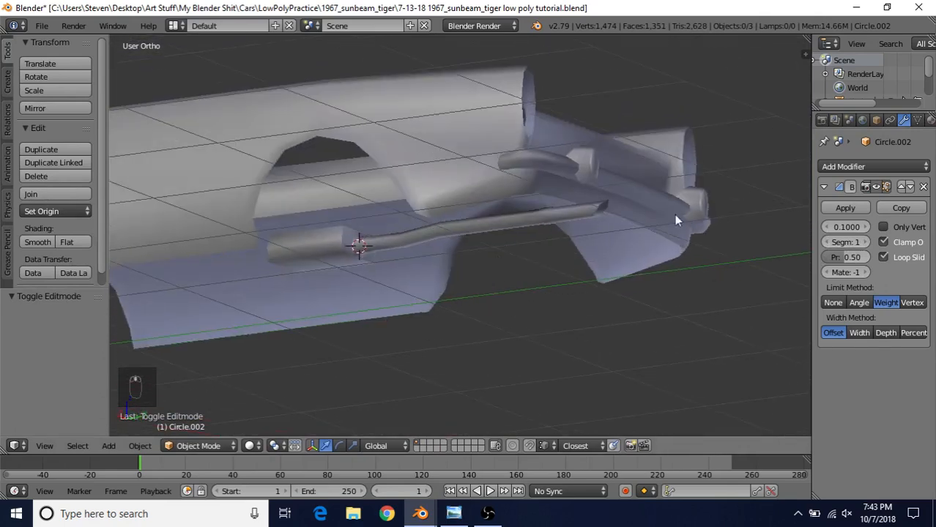
pyautogui.click(866, 163)
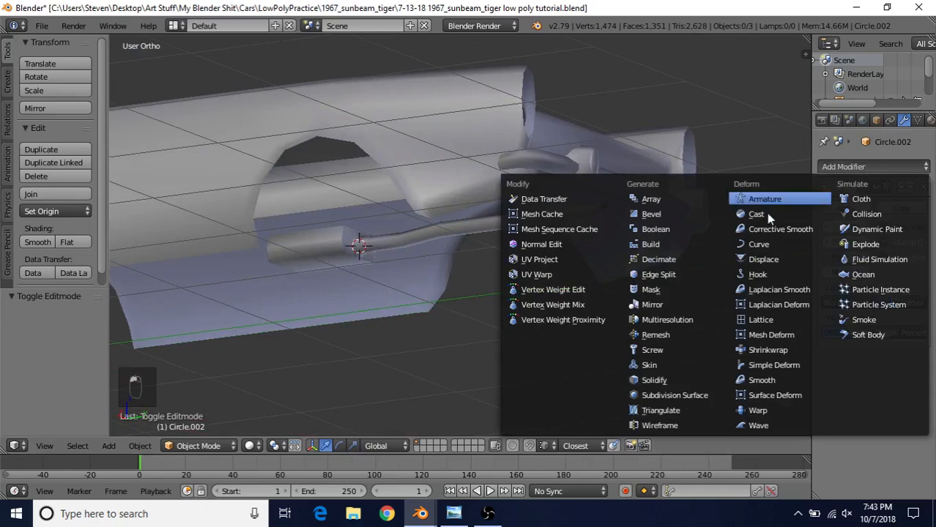
pyautogui.click(651, 304)
pyautogui.click(853, 433)
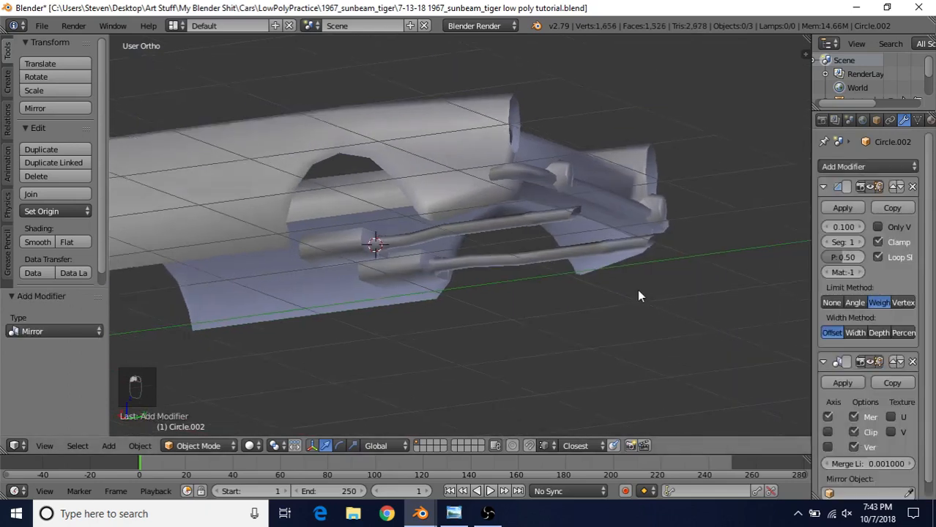
# Check the mirrored exhaust pipes from behind the rear bumper and save the blend file.
pyautogui.moveTo(639, 295); pyautogui.dragTo(614, 337, button='middle')
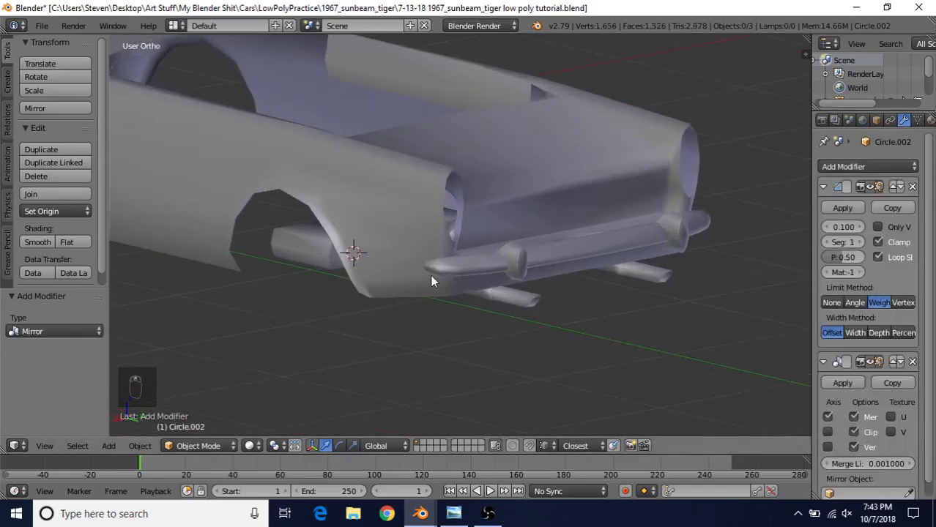
pyautogui.click(50, 27)
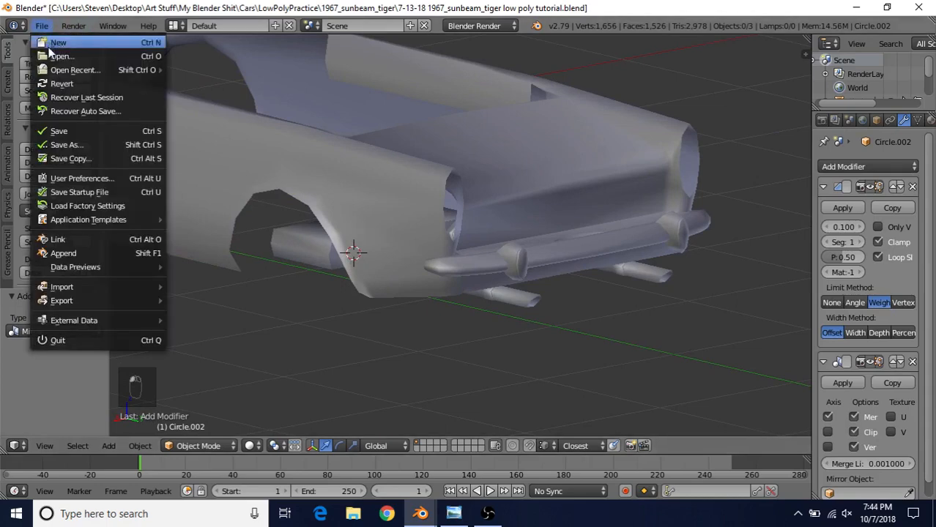
pyautogui.click(60, 129)
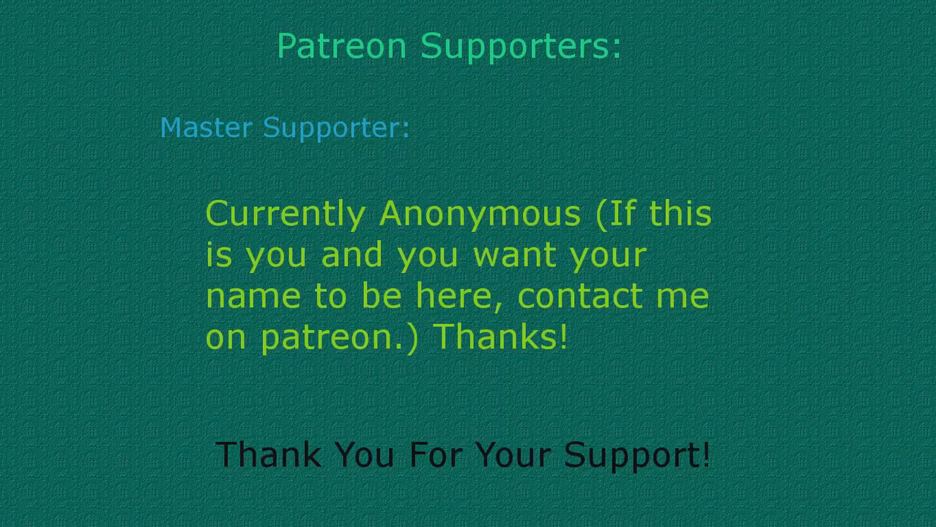